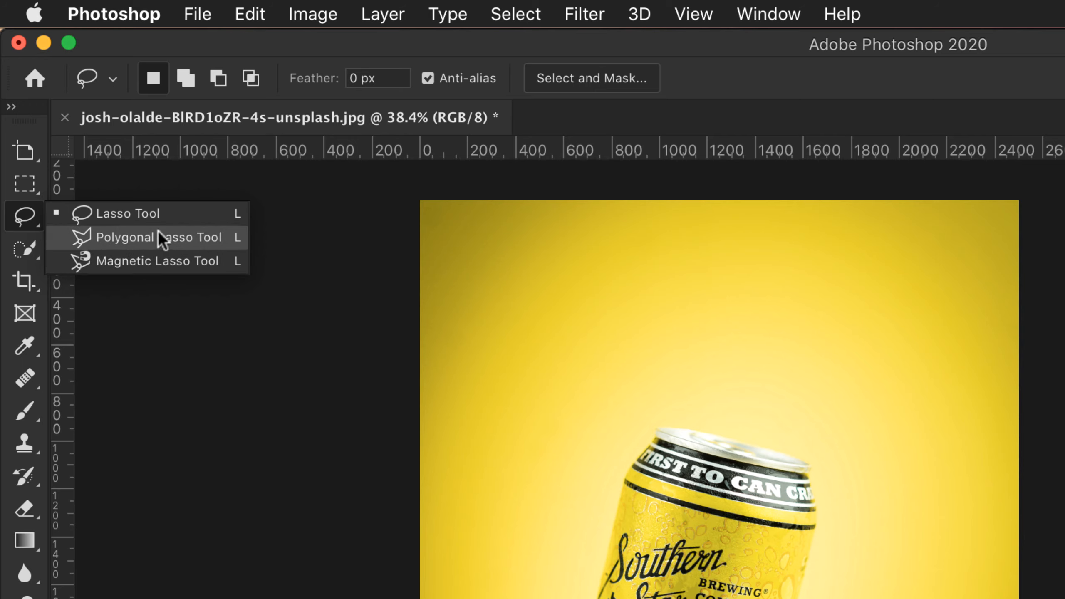
# Activate the Lasso Tool and draw a wide freehand selection in the yellow background above the can.
pyautogui.click(154, 215)
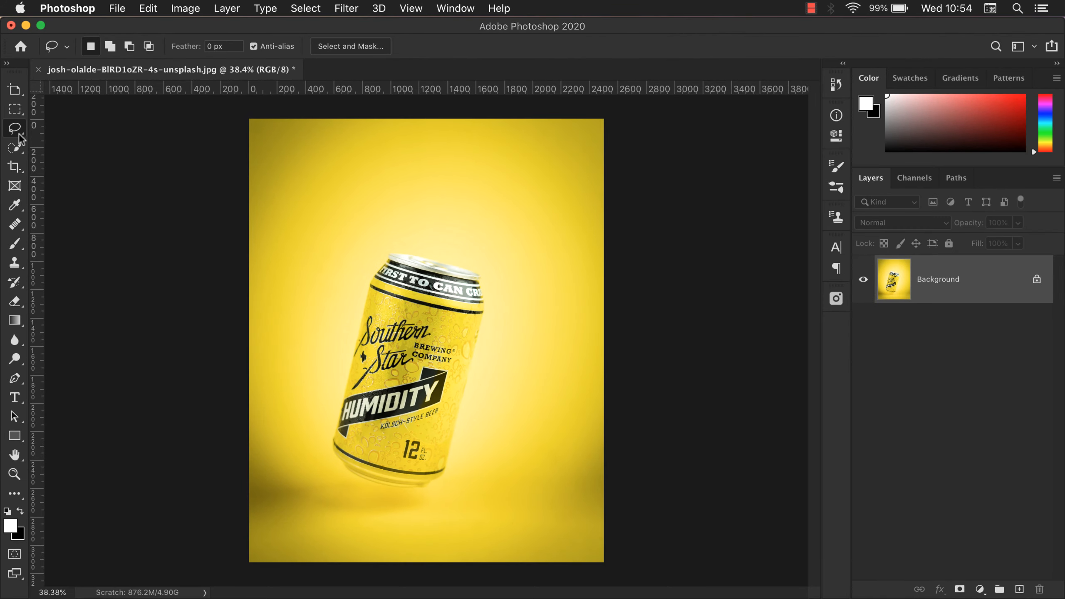
pyautogui.click(18, 134)
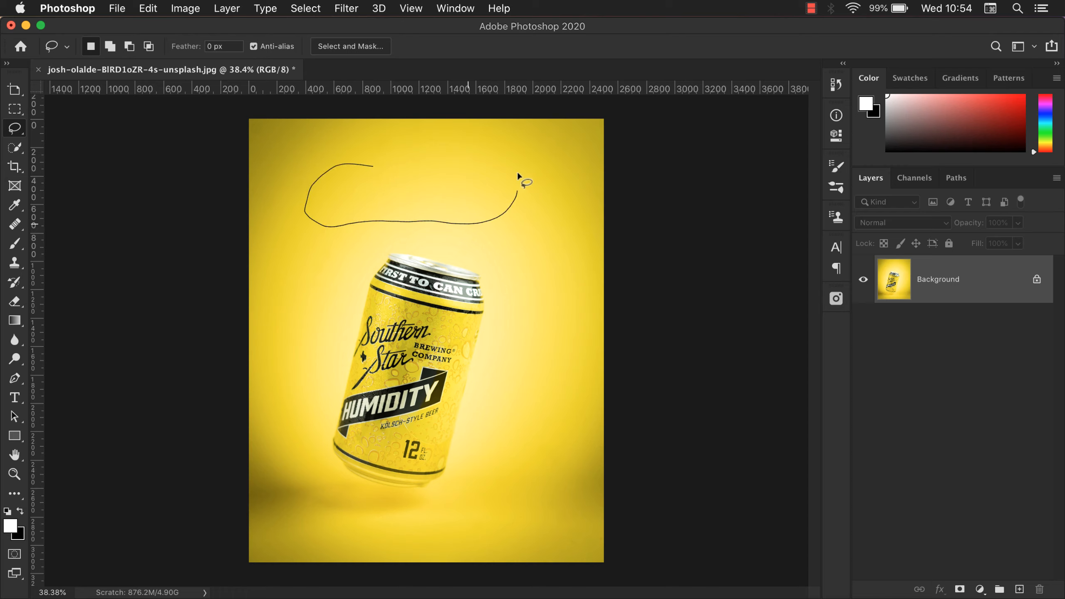
pyautogui.moveTo(403, 168); pyautogui.dragTo(407, 167)
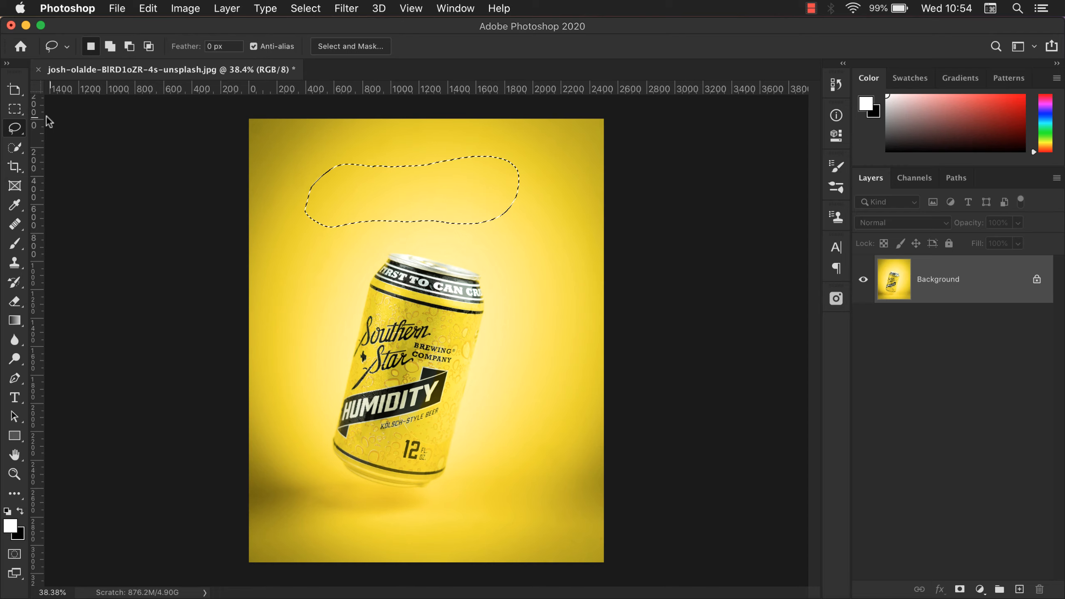
pyautogui.click(19, 110)
pyautogui.click(19, 109)
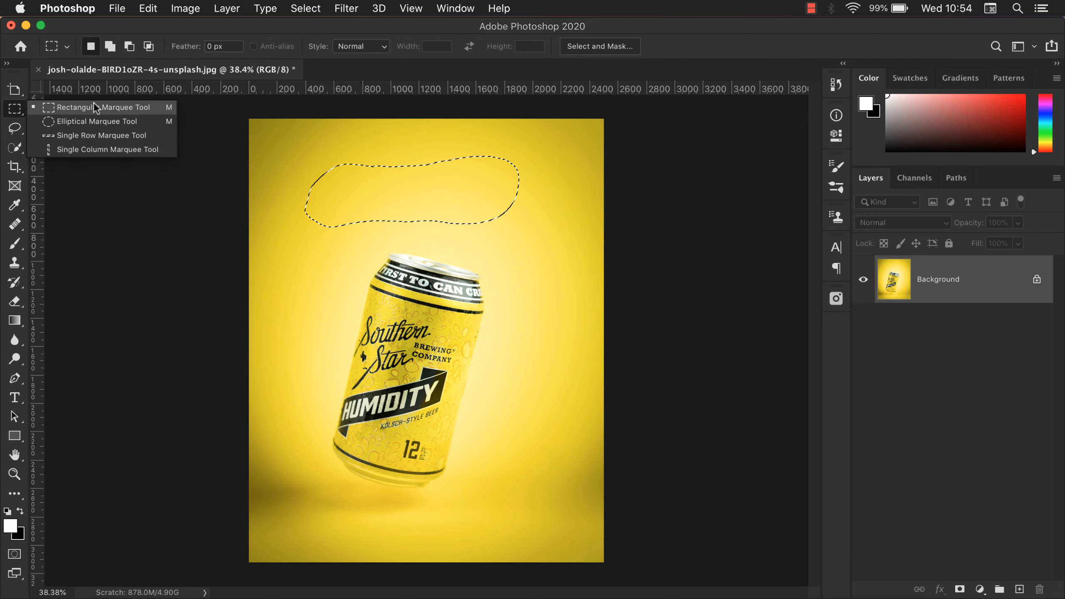
pyautogui.click(14, 128)
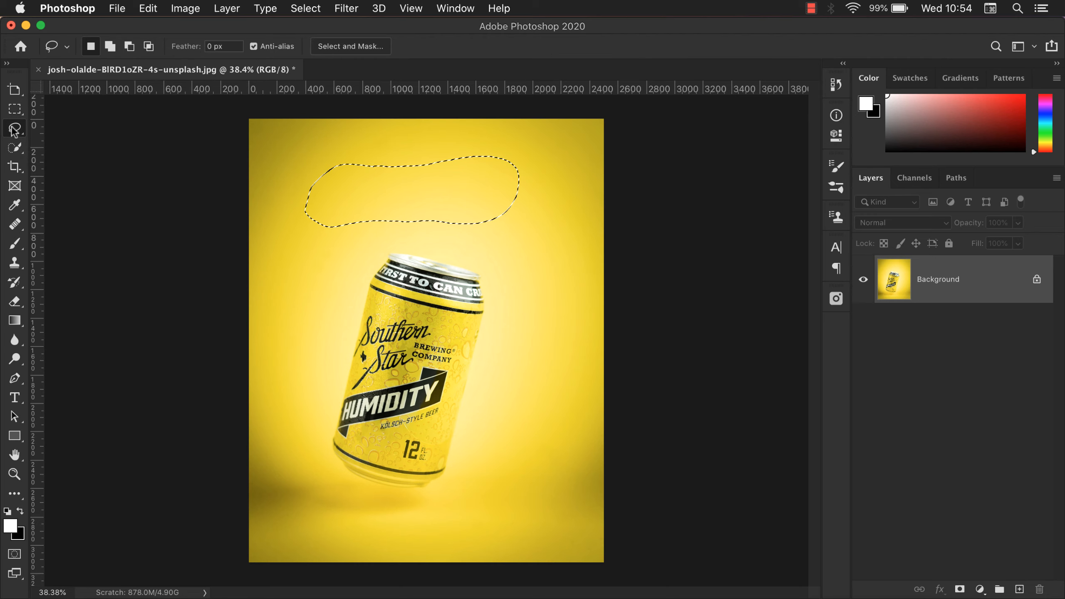
# Replace the selection with a larger lasso loop that overlaps the can's upper-left rim, and deselect it.
pyautogui.click(414, 170)
pyautogui.moveTo(384, 161)
pyautogui.mouseDown()
pyautogui.moveTo(315, 164)
pyautogui.moveTo(300, 245)
pyautogui.moveTo(333, 294)
pyautogui.mouseUp()
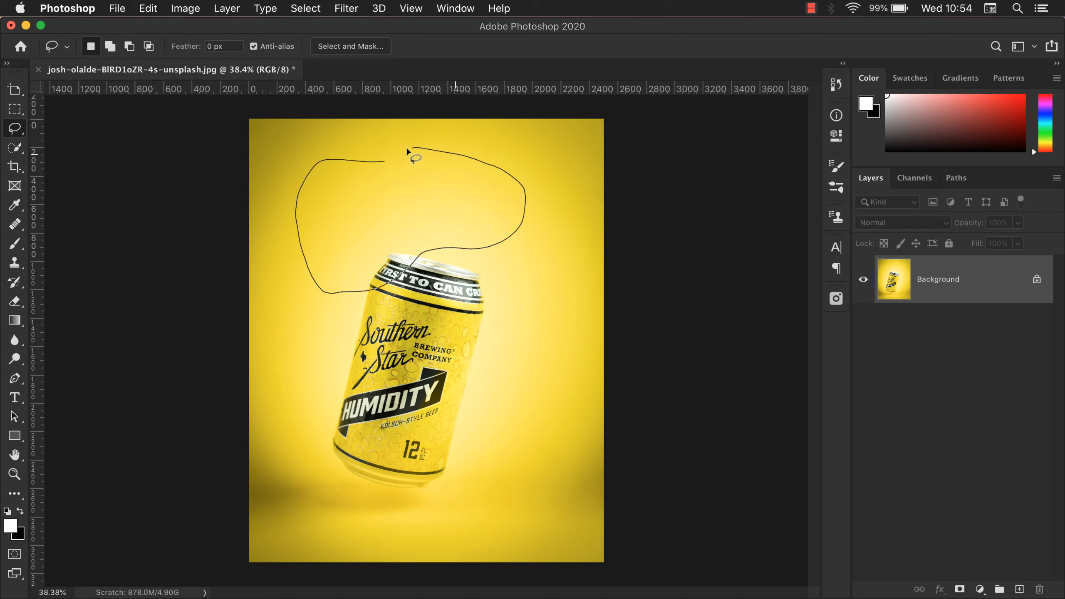
pyautogui.moveTo(408, 150); pyautogui.dragTo(407, 150)
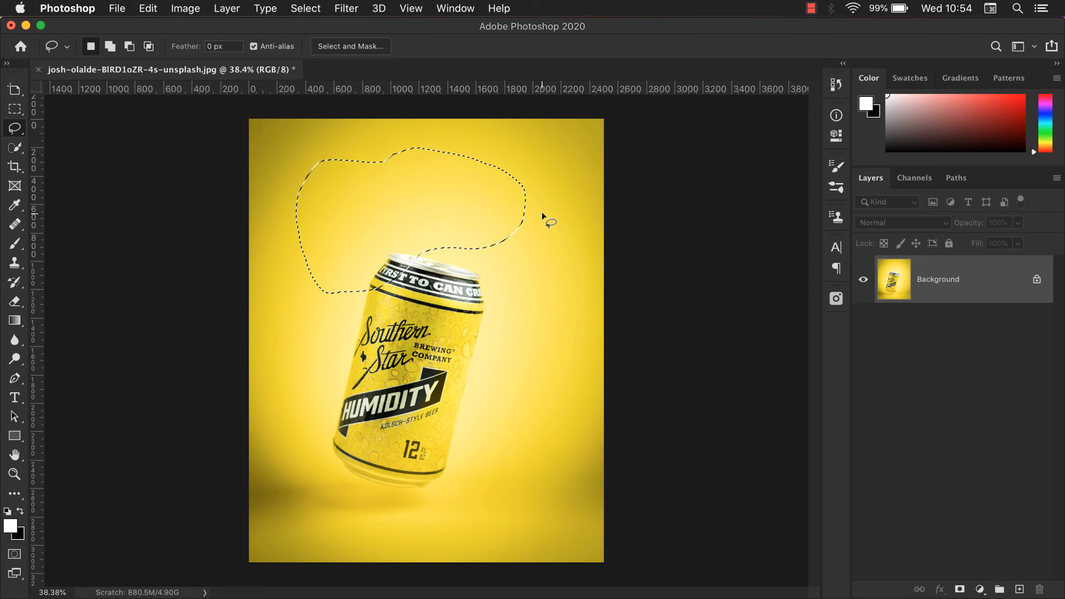
pyautogui.click(299, 200)
pyautogui.click(14, 109)
pyautogui.click(14, 128)
pyautogui.click(15, 147)
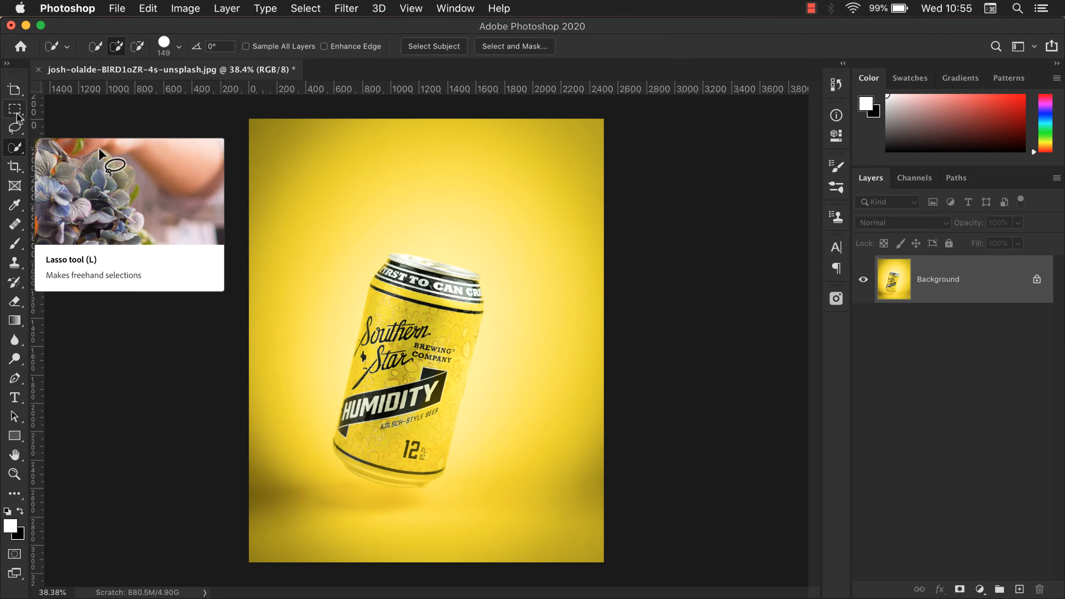
pyautogui.click(14, 128)
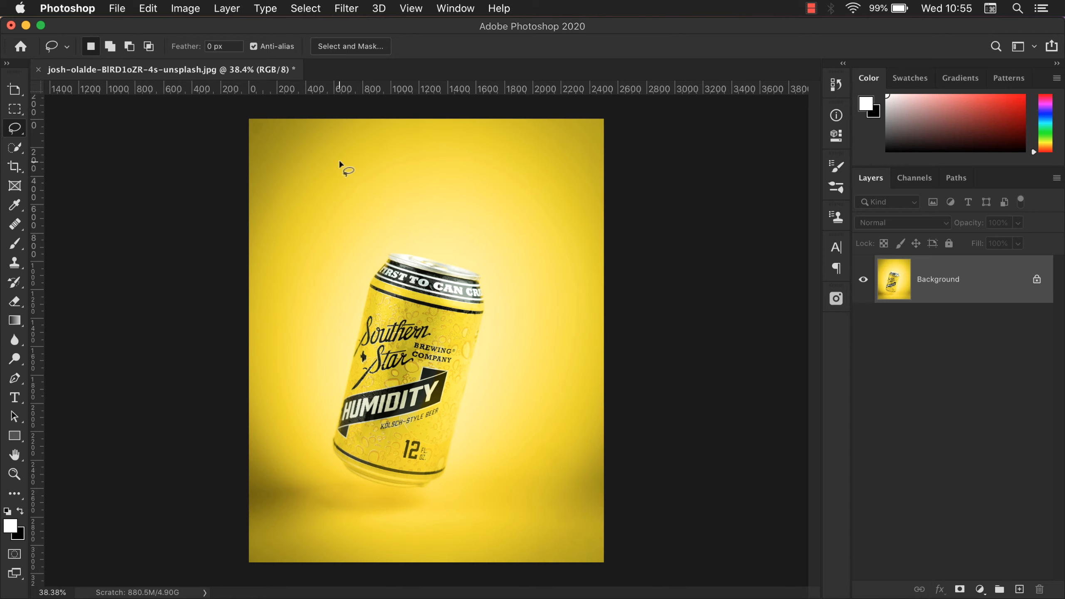
# Lasso a curved area above the can, preview it in Quick Mask mode and clear the selection.
pyautogui.moveTo(291, 266)
pyautogui.mouseDown()
pyautogui.moveTo(454, 235)
pyautogui.moveTo(369, 145)
pyautogui.mouseUp()
pyautogui.press('q')
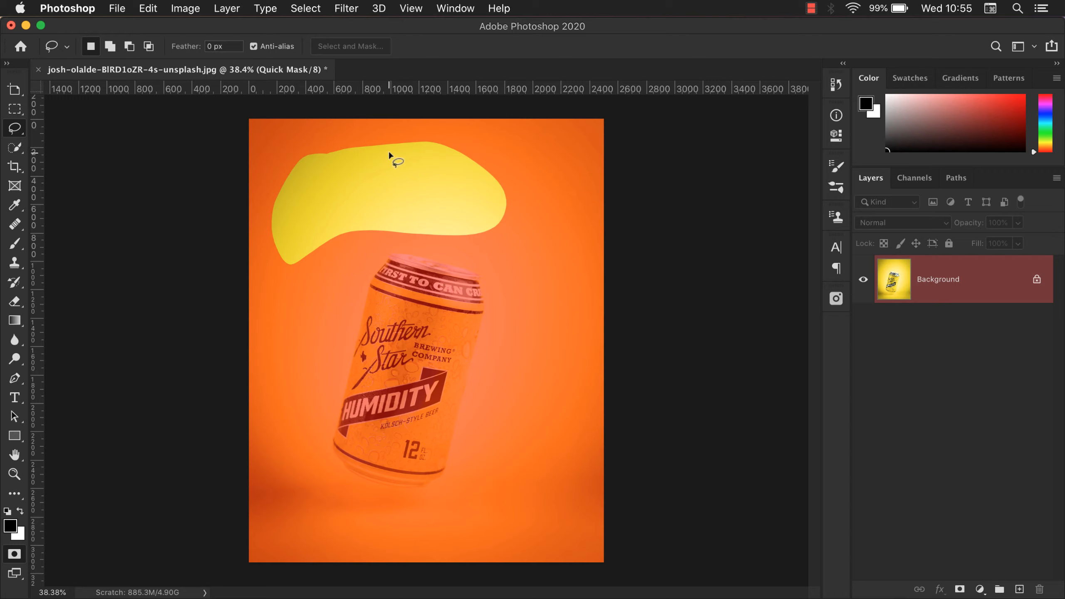
pyautogui.press('q')
pyautogui.press('x')
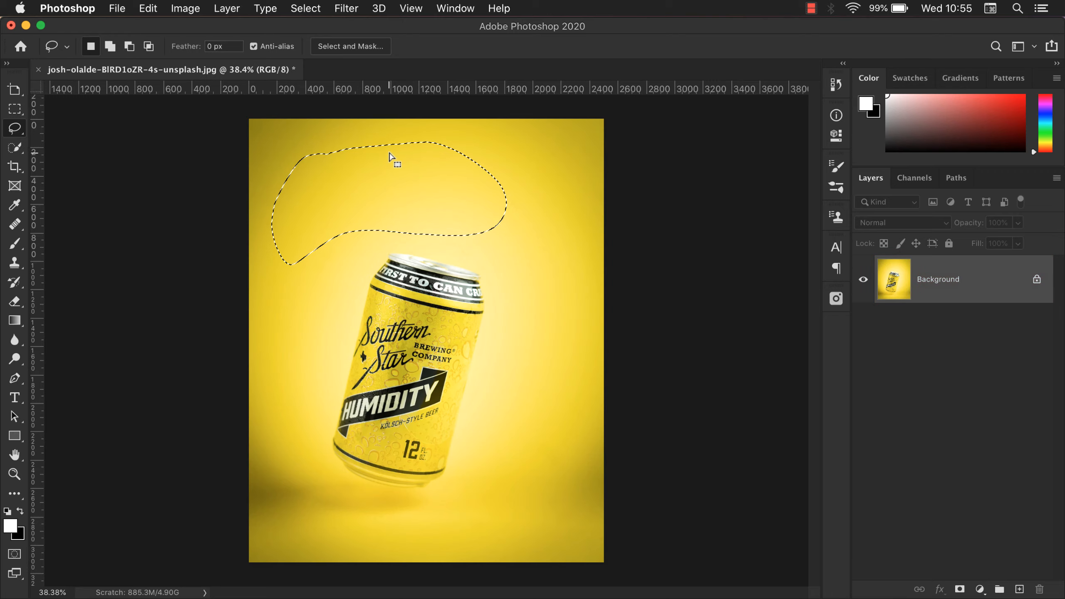
pyautogui.click(394, 216)
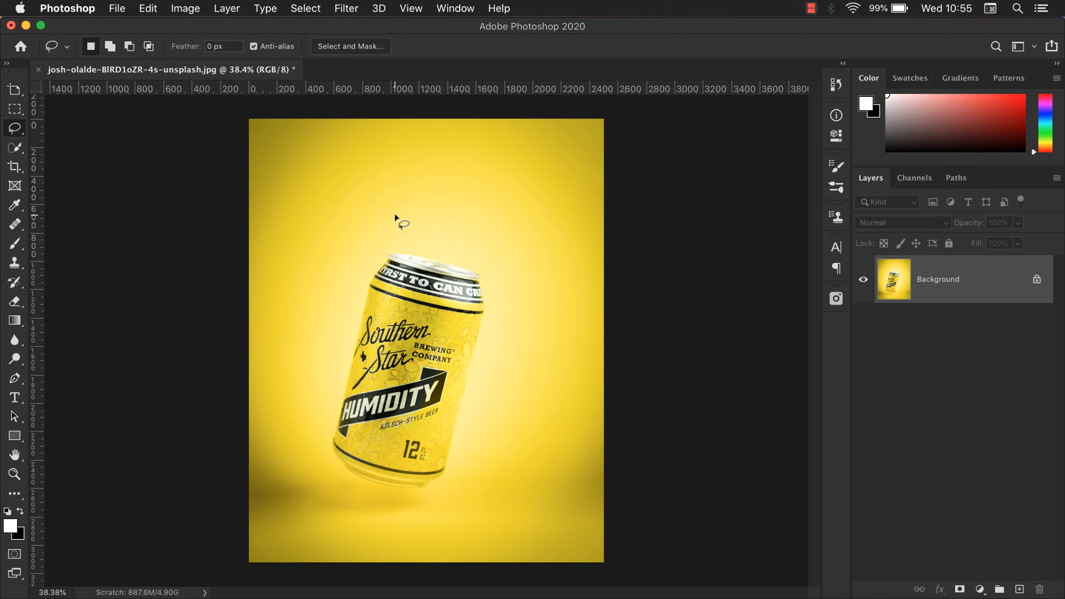
# Set the Lasso Tool to Add to Selection and draw a freehand selection around the whole can.
pyautogui.click(110, 47)
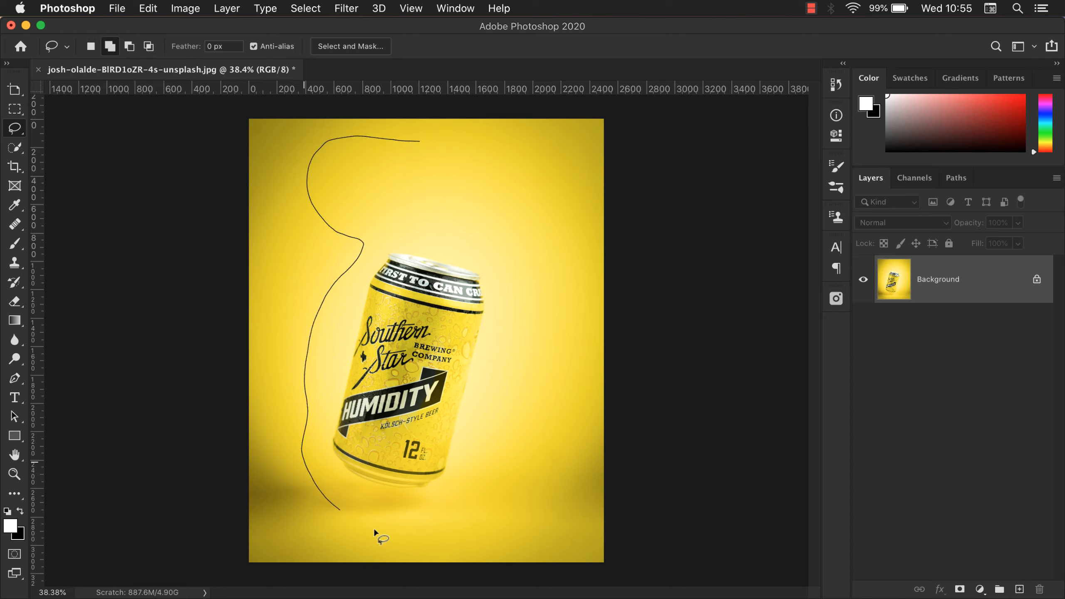
pyautogui.moveTo(496, 144); pyautogui.dragTo(495, 146)
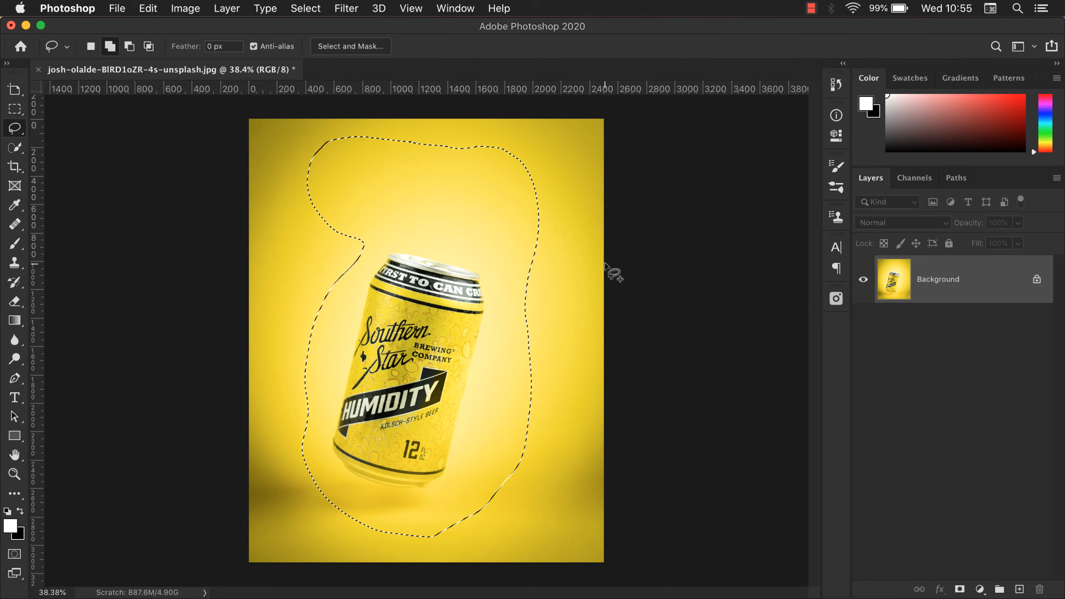
pyautogui.moveTo(419, 153); pyautogui.dragTo(335, 213)
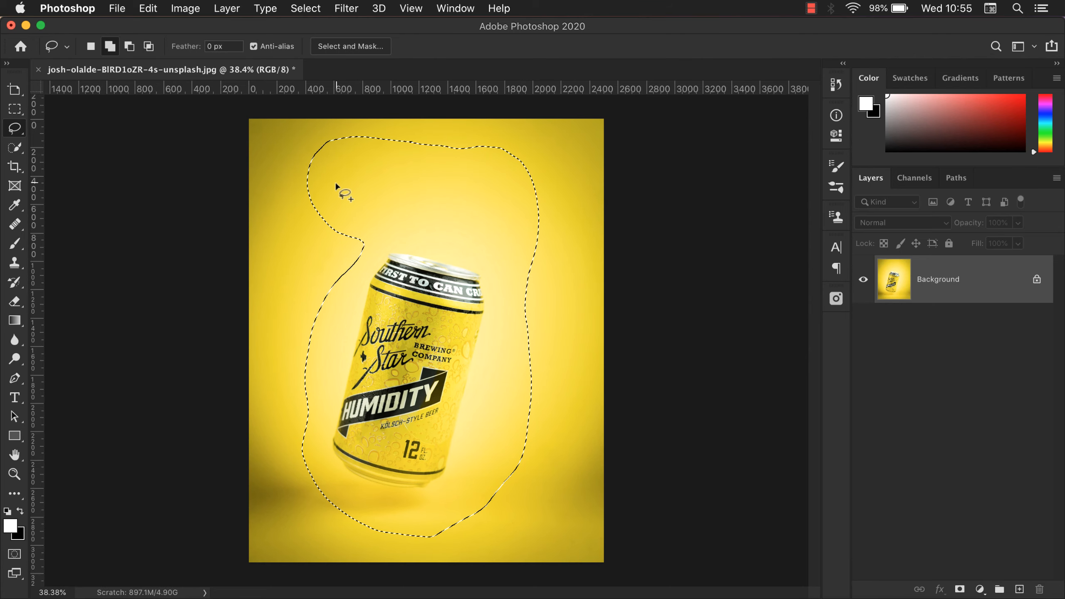
# Add one freehand area to the left side of the can selection and another to its right side.
pyautogui.moveTo(337, 182); pyautogui.dragTo(297, 195)
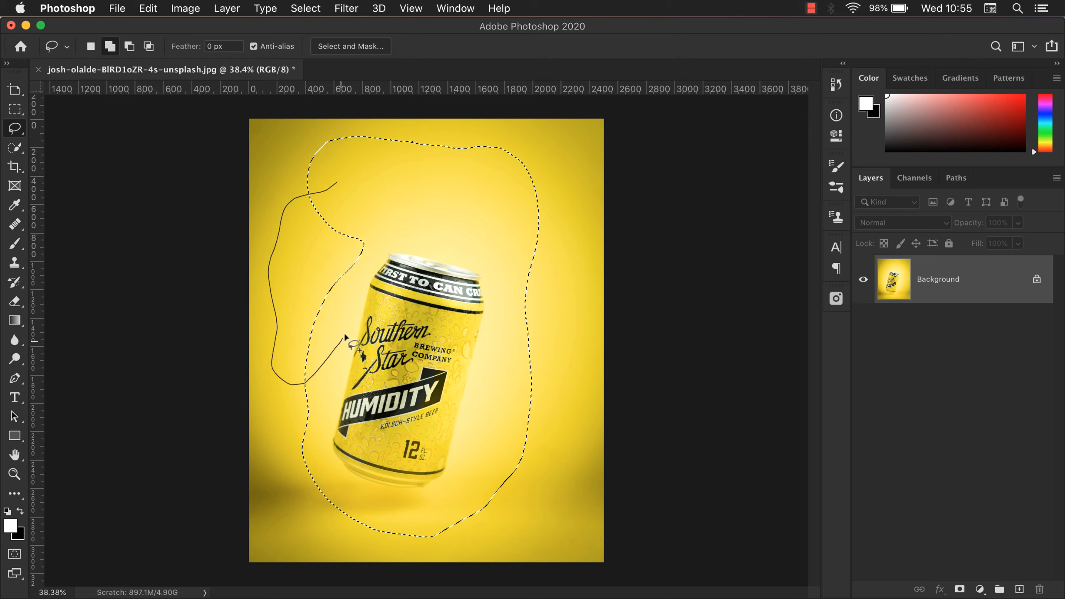
pyautogui.moveTo(345, 334)
pyautogui.mouseDown()
pyautogui.moveTo(378, 293)
pyautogui.moveTo(393, 218)
pyautogui.mouseUp()
pyautogui.moveTo(340, 183); pyautogui.dragTo(339, 183)
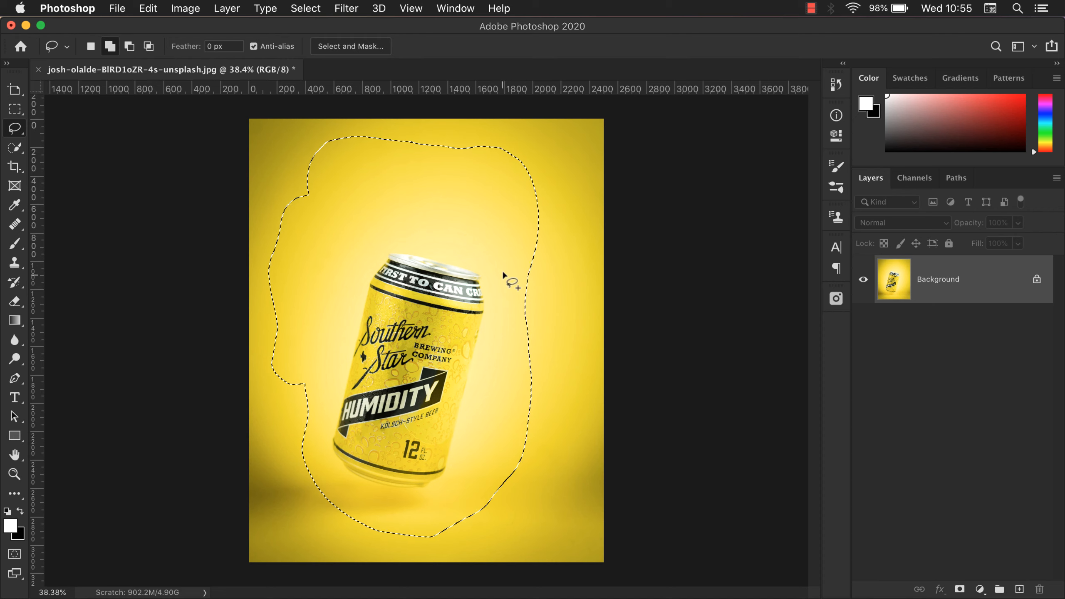
pyautogui.moveTo(512, 249)
pyautogui.mouseDown()
pyautogui.moveTo(571, 257)
pyautogui.moveTo(574, 403)
pyautogui.mouseUp()
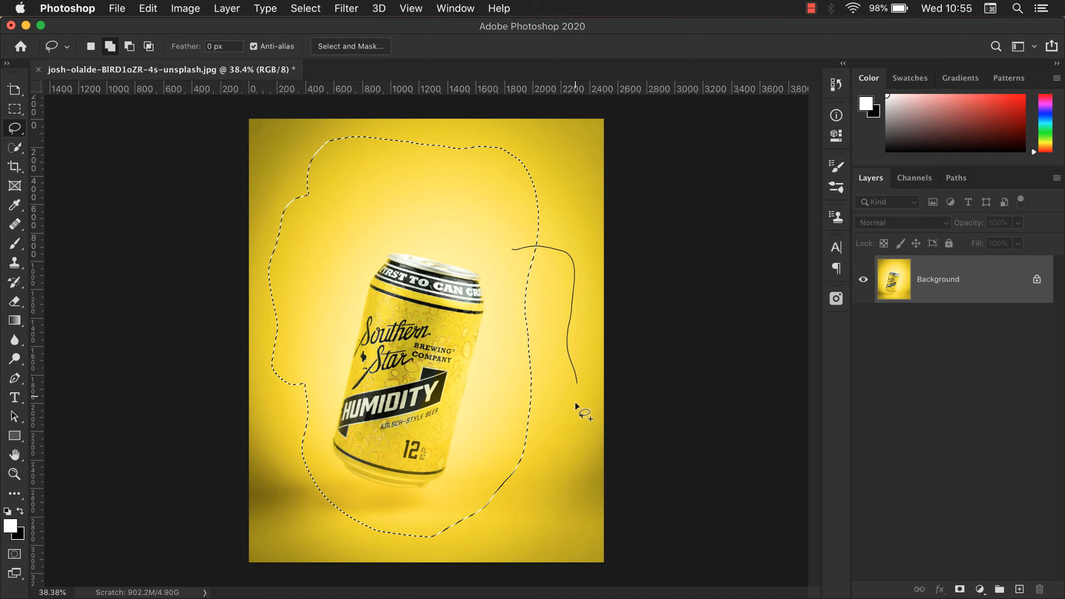
pyautogui.moveTo(501, 314); pyautogui.dragTo(510, 254)
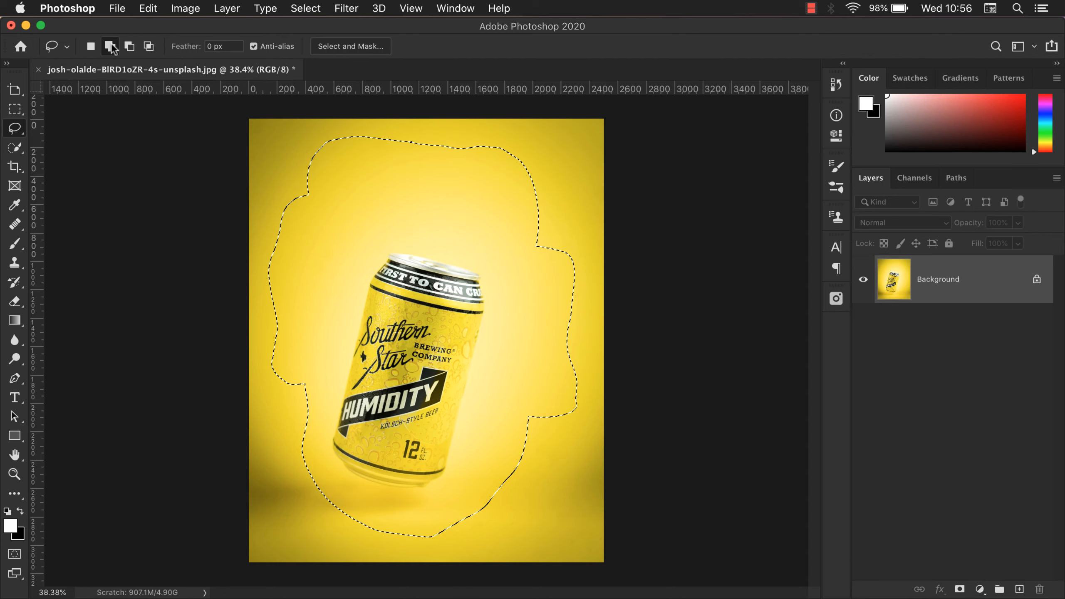
# Return the Lasso Tool to New Selection mode and replace the selection with a loop around the can's upper half.
pyautogui.click(90, 47)
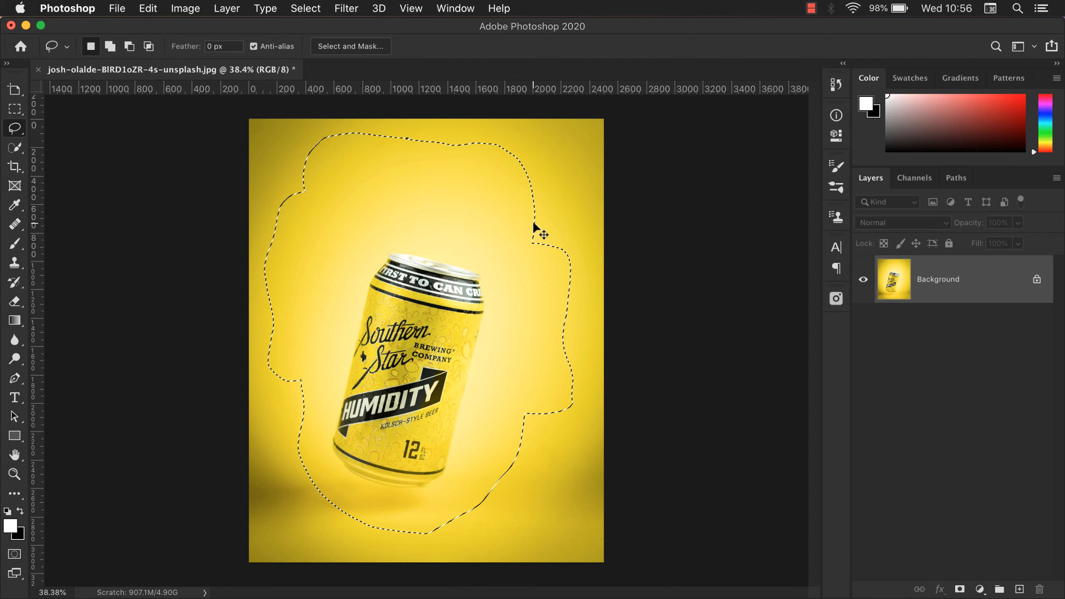
pyautogui.press('super+d')
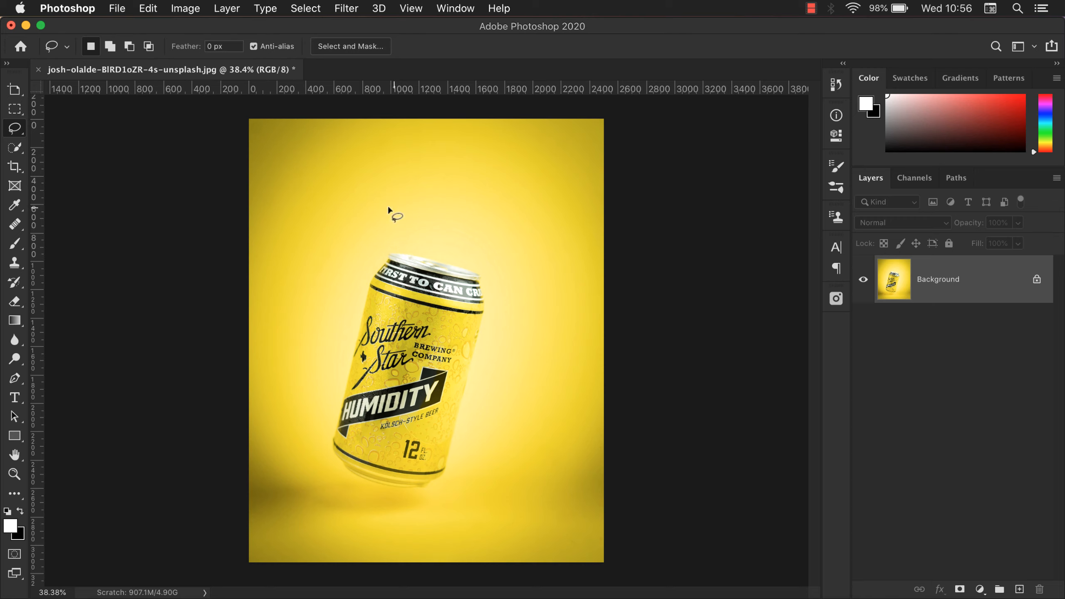
pyautogui.moveTo(384, 224); pyautogui.dragTo(405, 226)
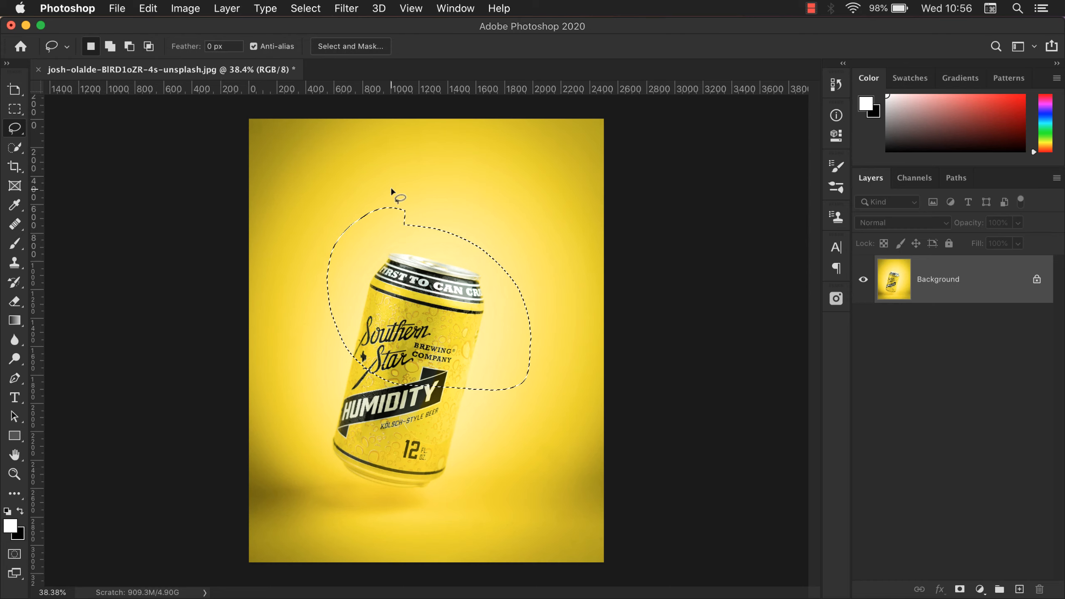
# Add the can's lower half to the selection by tracing its edges with the temporary add mode, and deselect.
pyautogui.press('shift')
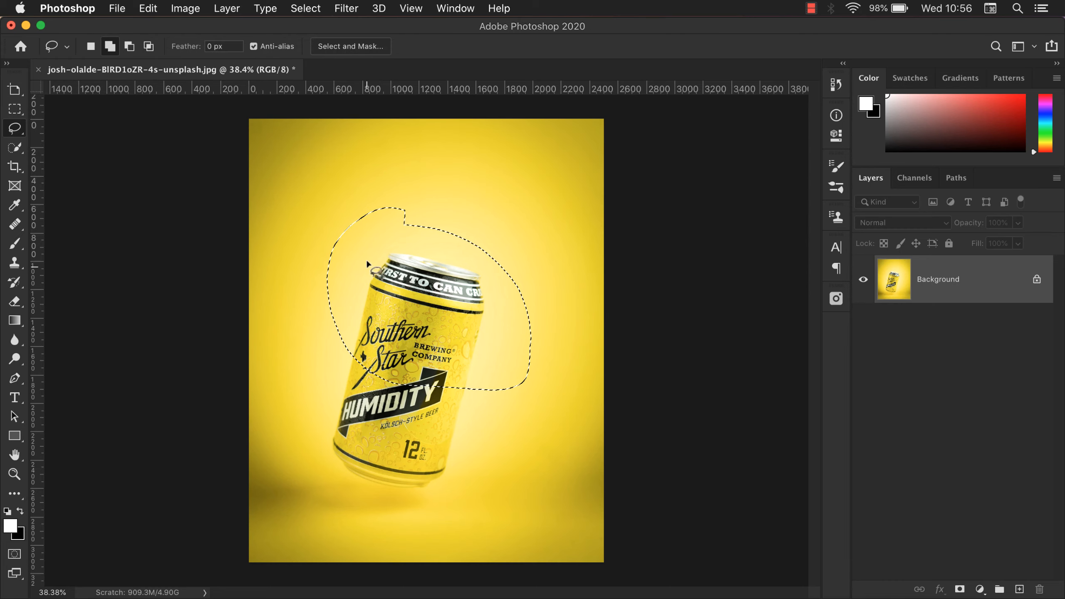
pyautogui.moveTo(355, 347); pyautogui.dragTo(344, 391)
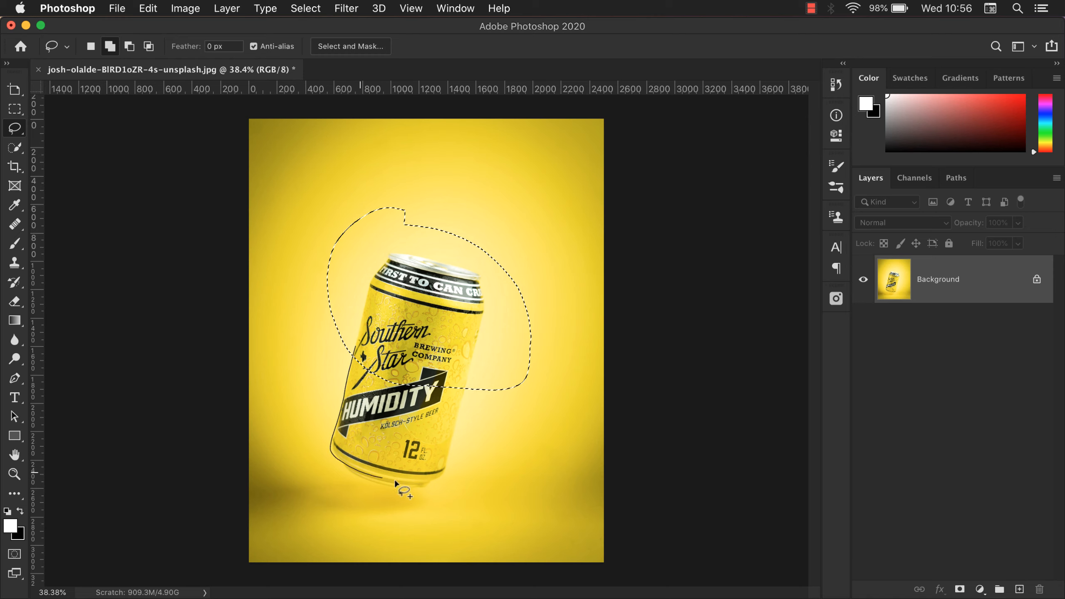
pyautogui.moveTo(464, 414)
pyautogui.mouseDown()
pyautogui.moveTo(466, 381)
pyautogui.moveTo(356, 347)
pyautogui.mouseUp()
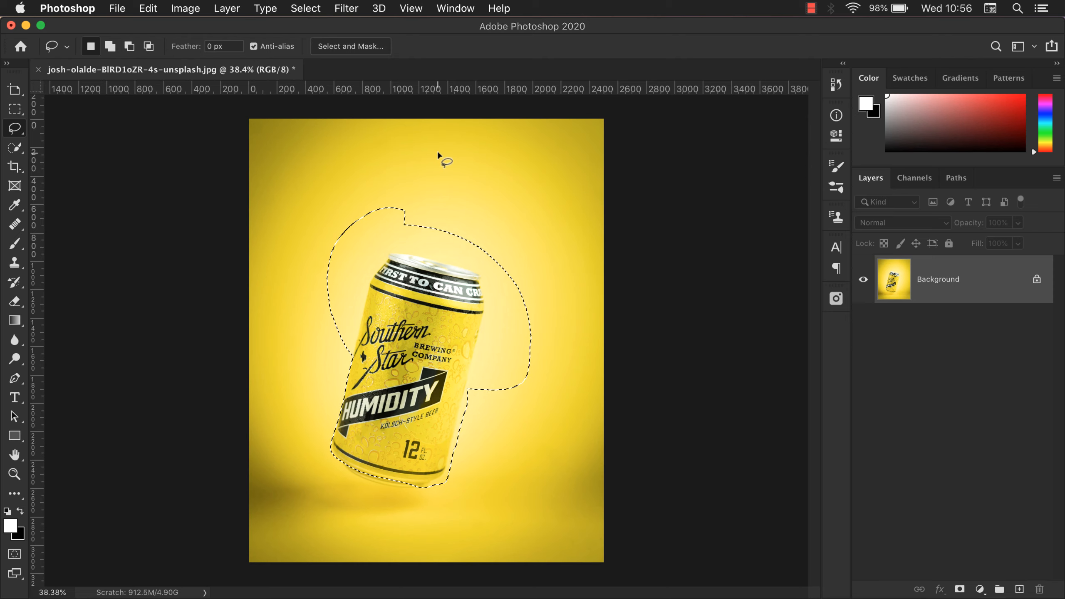
pyautogui.click(108, 48)
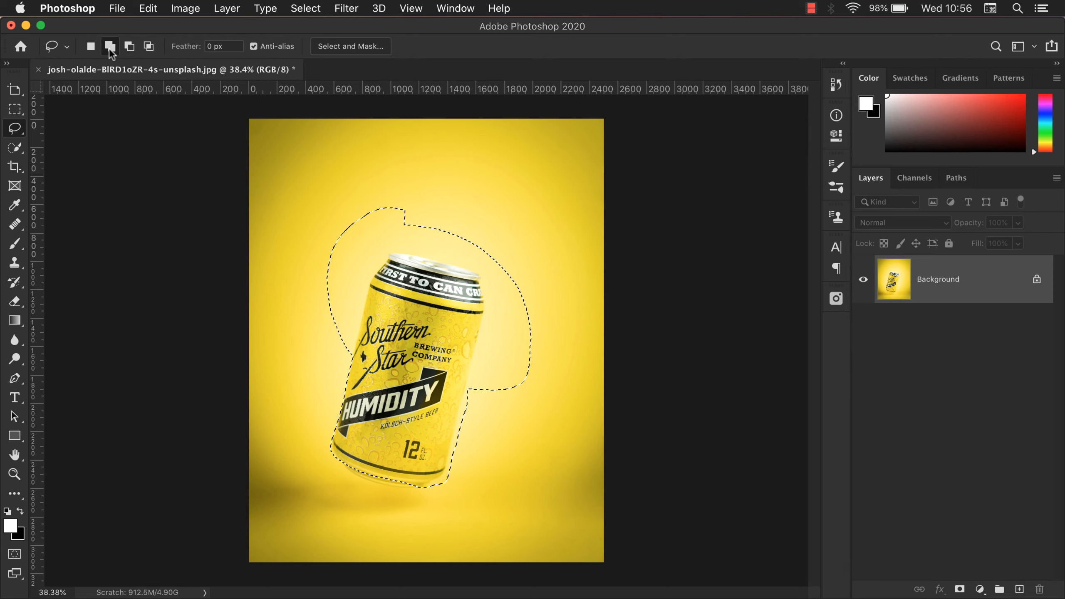
pyautogui.click(335, 184)
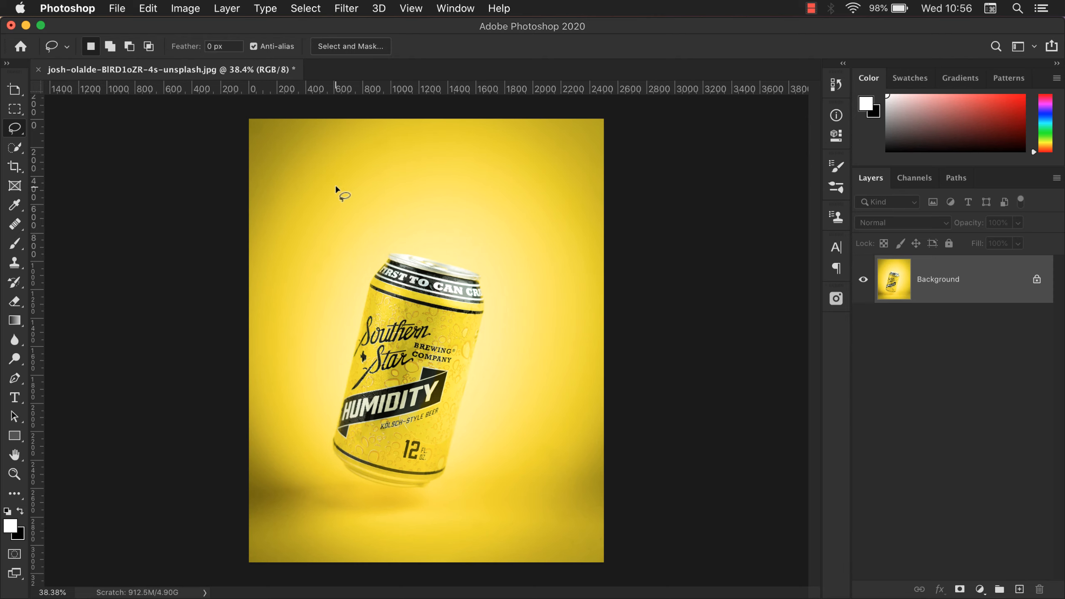
# In Subtract from Selection mode, lasso a large area around the can's upper half and cut the can out of it.
pyautogui.click(129, 46)
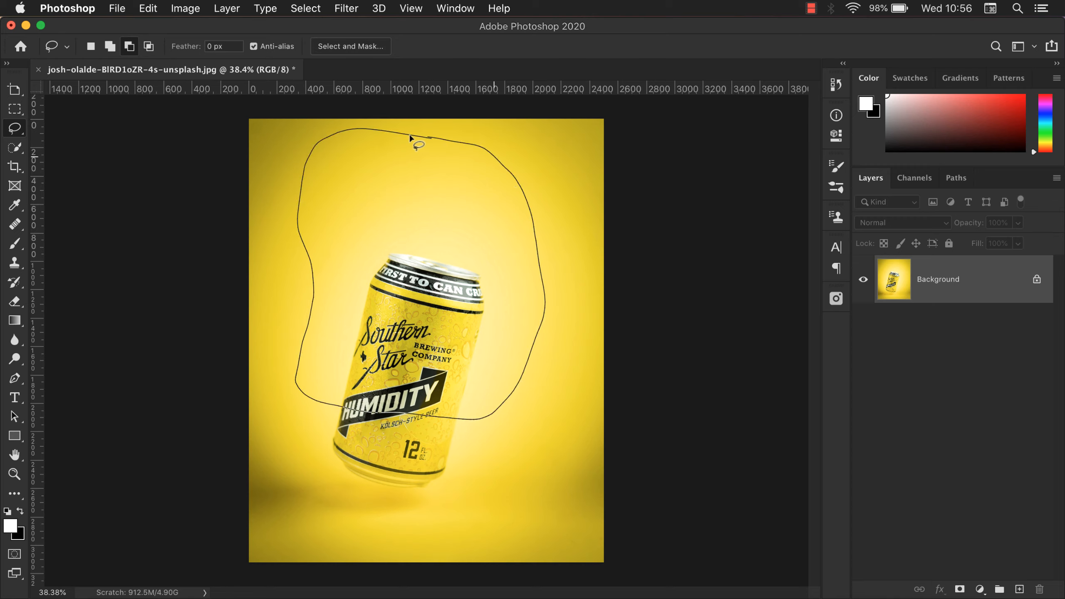
pyautogui.moveTo(410, 137); pyautogui.dragTo(412, 137)
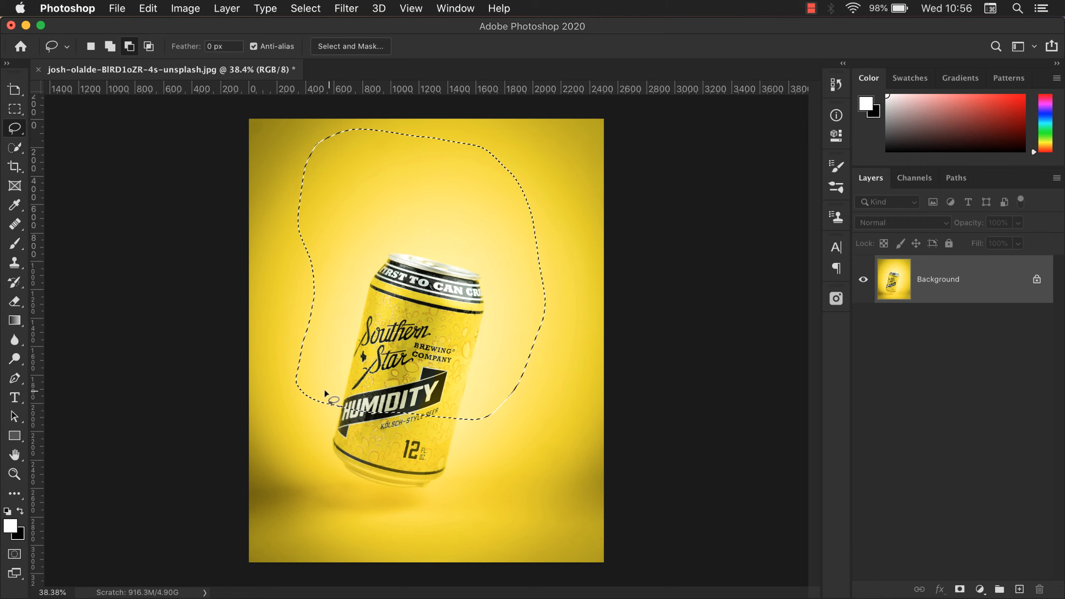
pyautogui.moveTo(338, 410); pyautogui.dragTo(371, 290)
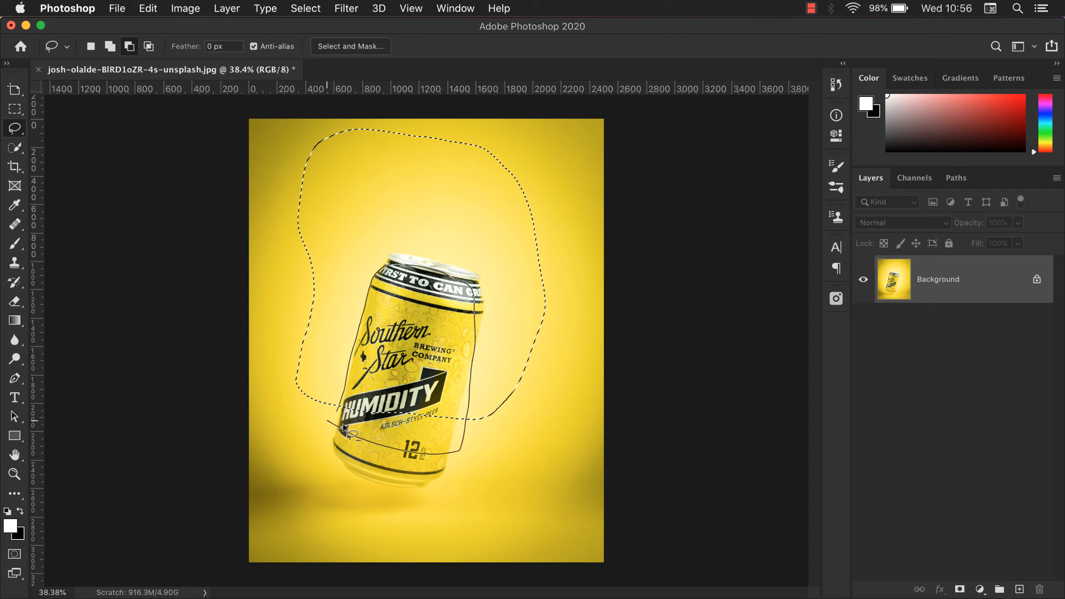
pyautogui.moveTo(344, 428); pyautogui.dragTo(345, 429)
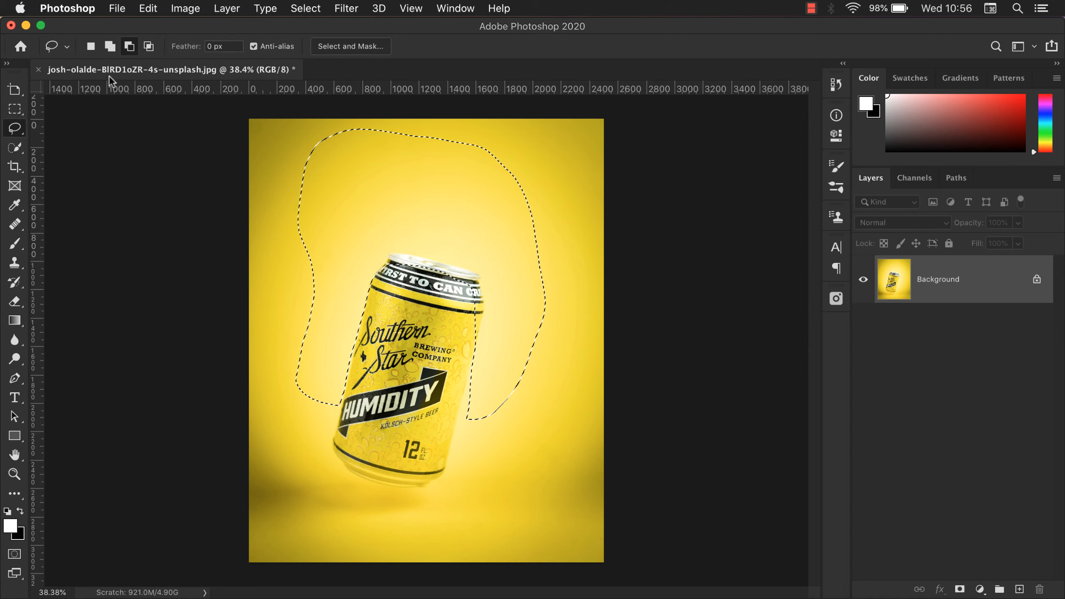
# Switch to New Selection mode and replace the selection with a rounded lasso loop around the can's upper half.
pyautogui.click(91, 46)
pyautogui.click(456, 298)
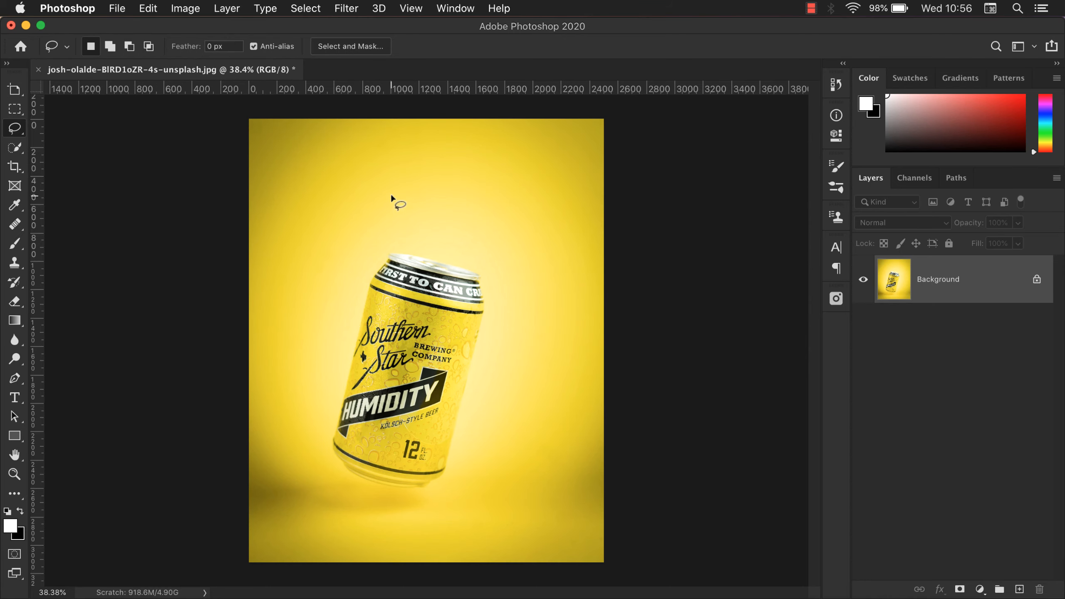
pyautogui.moveTo(561, 260)
pyautogui.mouseDown()
pyautogui.moveTo(440, 180)
pyautogui.moveTo(396, 180)
pyautogui.mouseUp()
# Subtract the can from the lasso selection by tracing around its upper part with the temporary subtract mode.
pyautogui.press('alt')
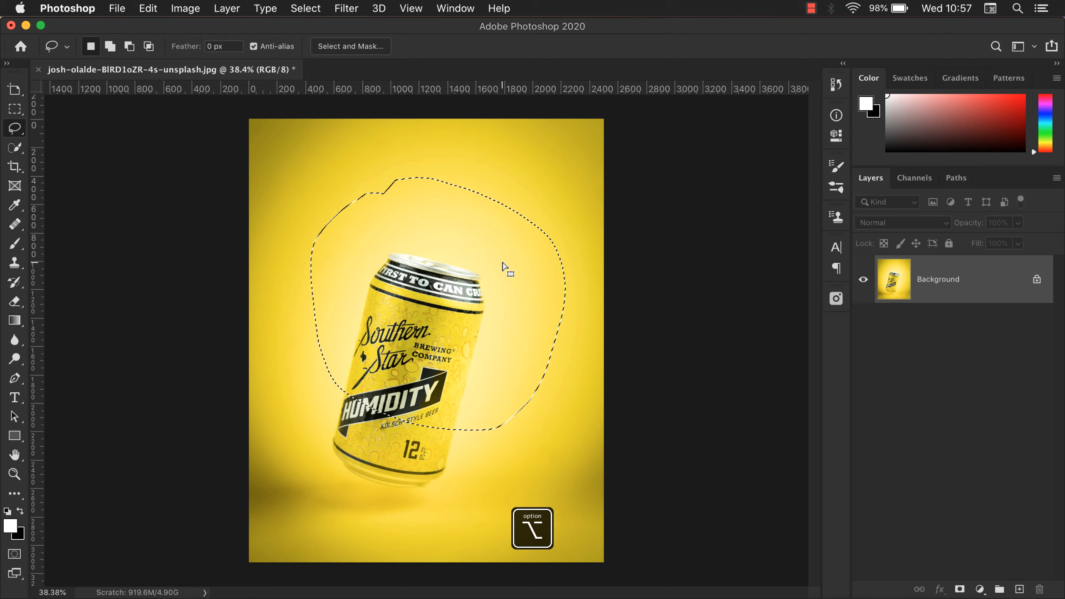
pyautogui.press('alt')
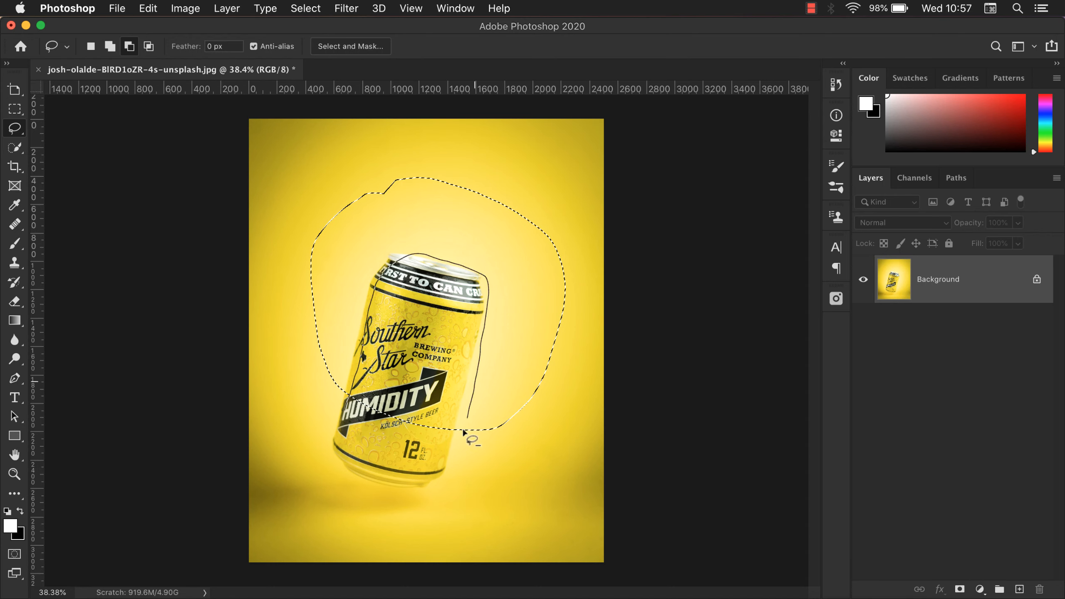
pyautogui.moveTo(360, 418); pyautogui.dragTo(357, 416)
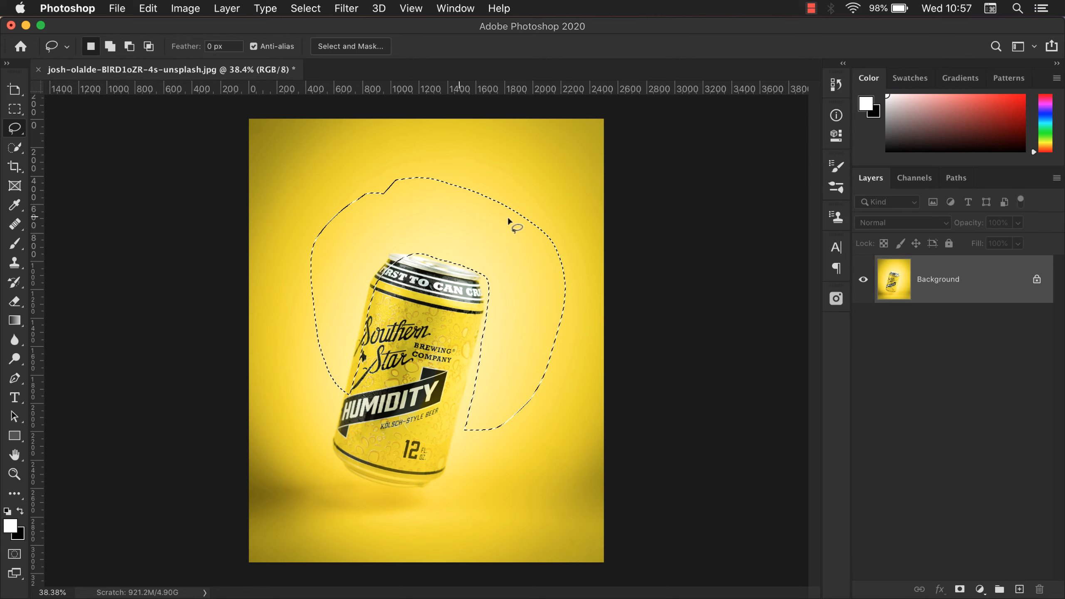
# Clear the selection and, in Intersect with Selection mode, lasso a large rounded loop around the can's upper part.
pyautogui.click(228, 165)
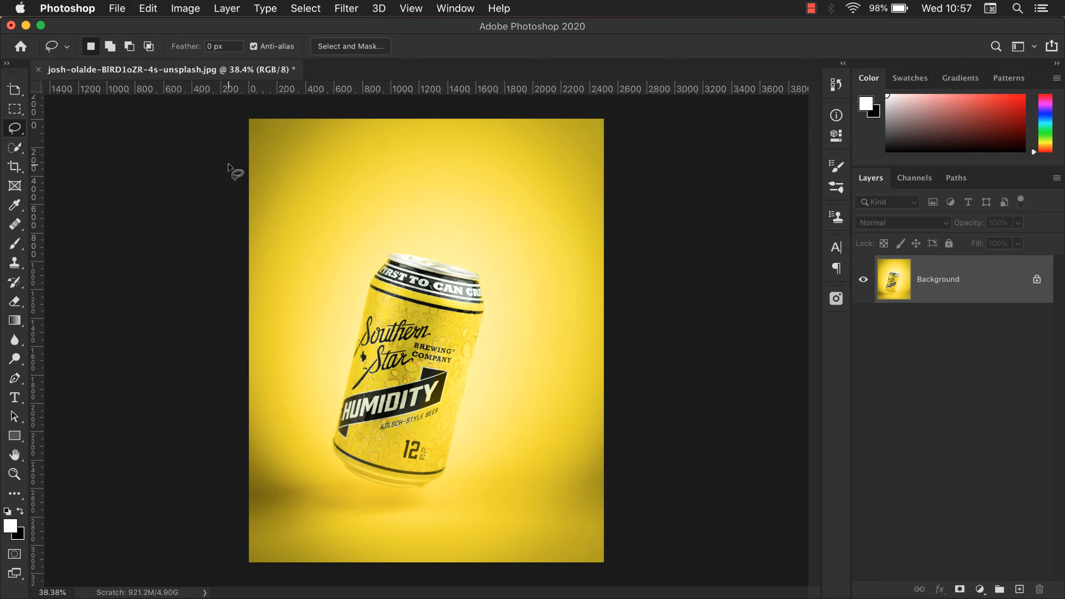
pyautogui.click(146, 48)
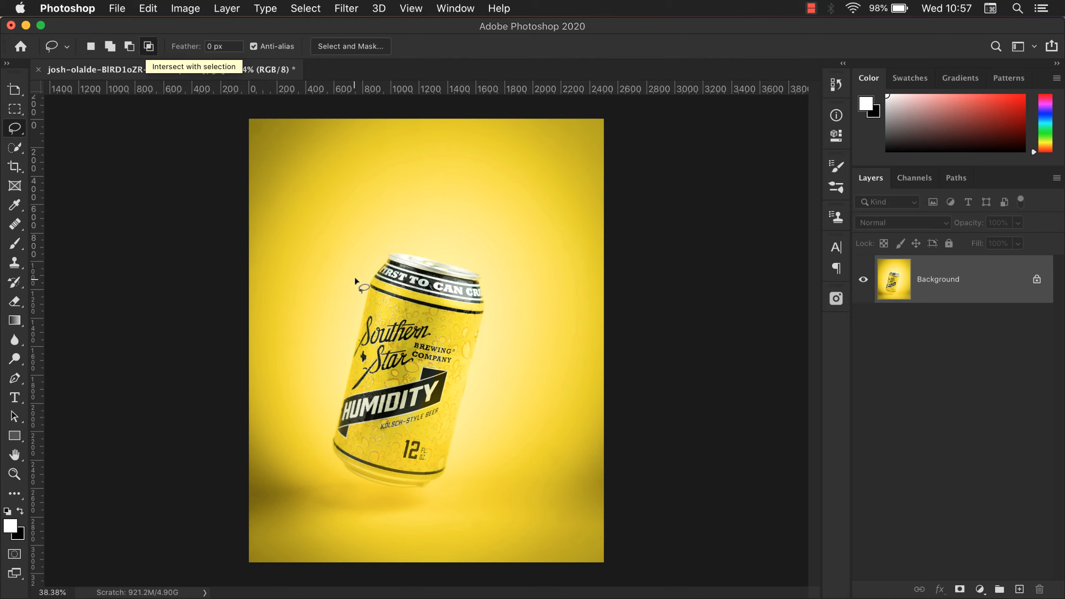
pyautogui.moveTo(371, 156); pyautogui.dragTo(293, 292)
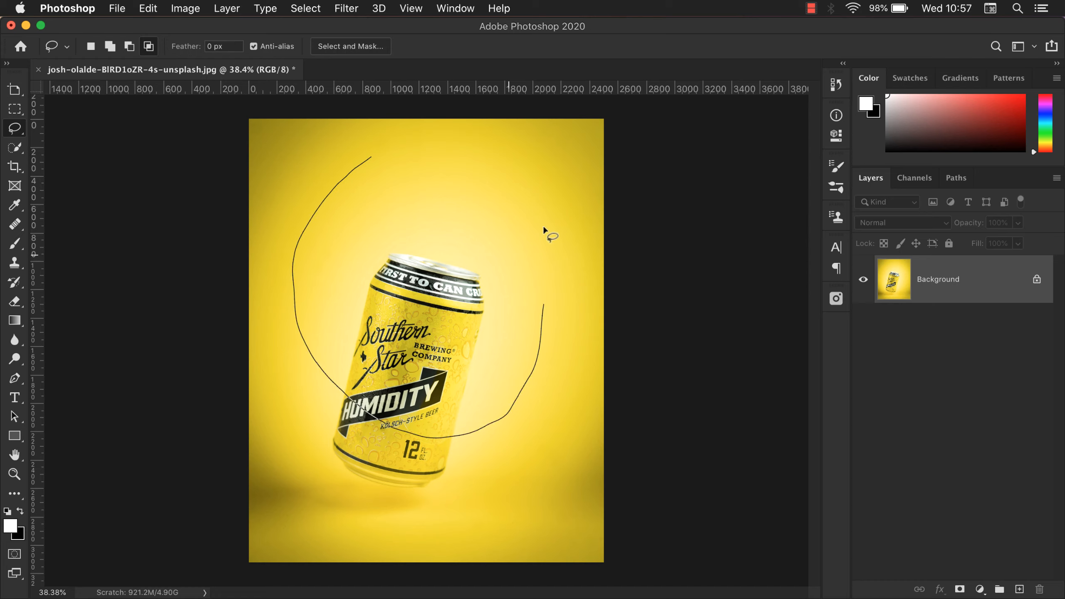
pyautogui.moveTo(410, 149); pyautogui.dragTo(398, 158)
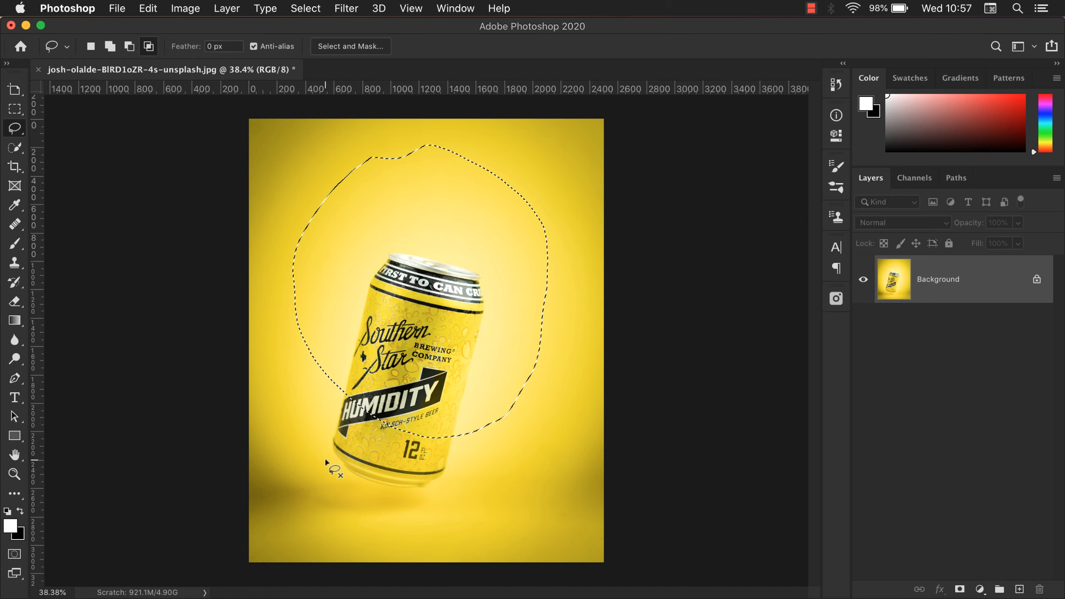
# Intersect the selection with a second lasso loop around the can's body and the shadow below it, and deselect.
pyautogui.moveTo(324, 457)
pyautogui.mouseDown()
pyautogui.moveTo(367, 340)
pyautogui.moveTo(406, 287)
pyautogui.moveTo(497, 331)
pyautogui.mouseUp()
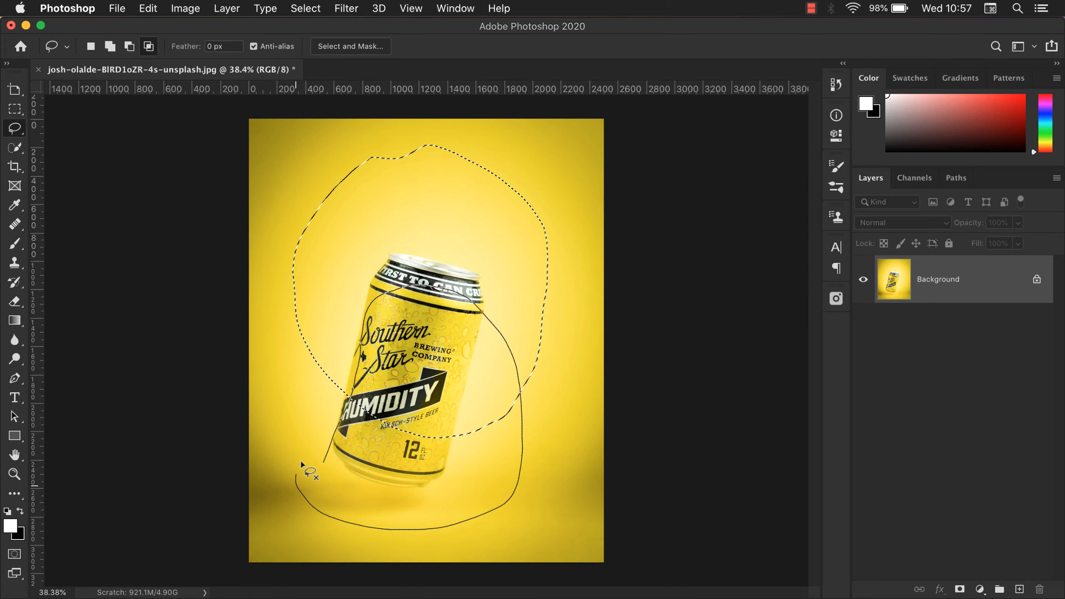
pyautogui.moveTo(301, 464); pyautogui.dragTo(303, 461)
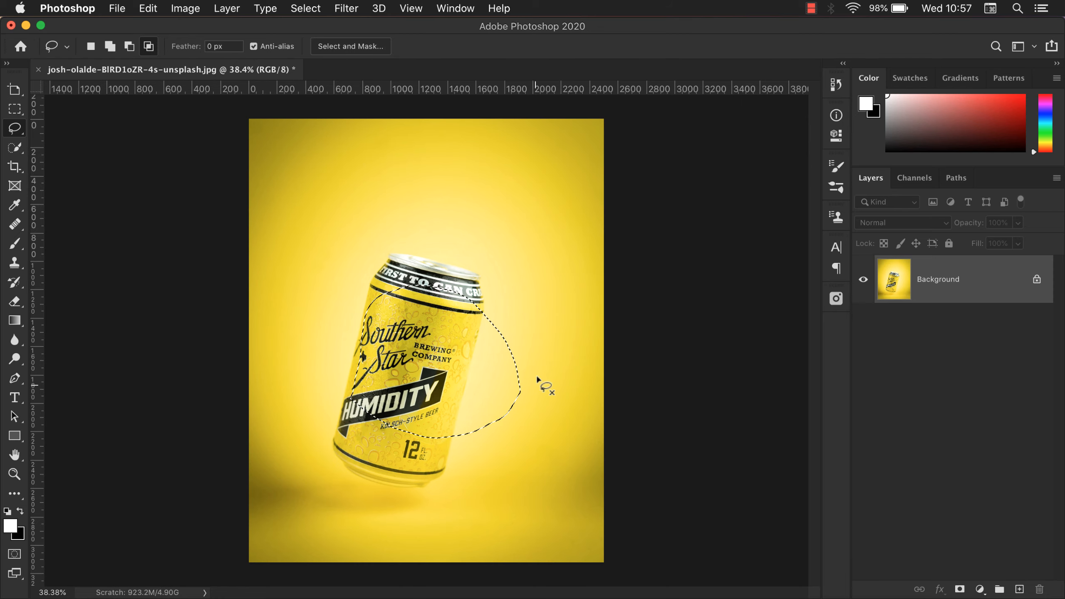
pyautogui.press('super+d')
# Lasso a round loop above the can, intersect it with a second overlapping loop beside it, and clear the selection.
pyautogui.moveTo(416, 142); pyautogui.dragTo(361, 115)
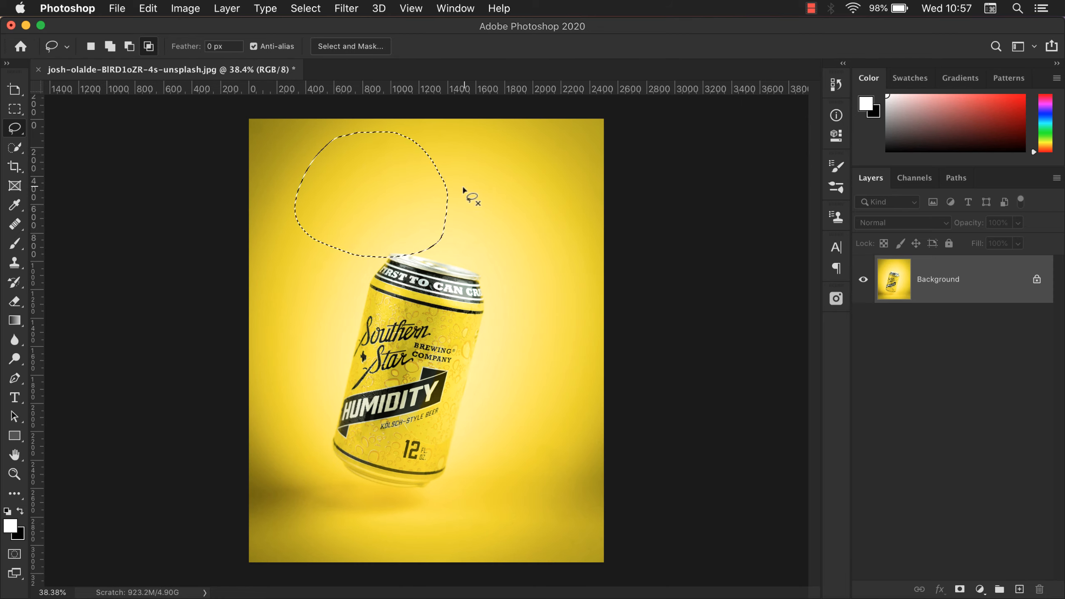
pyautogui.moveTo(399, 235)
pyautogui.mouseDown()
pyautogui.moveTo(484, 297)
pyautogui.moveTo(564, 199)
pyautogui.mouseUp()
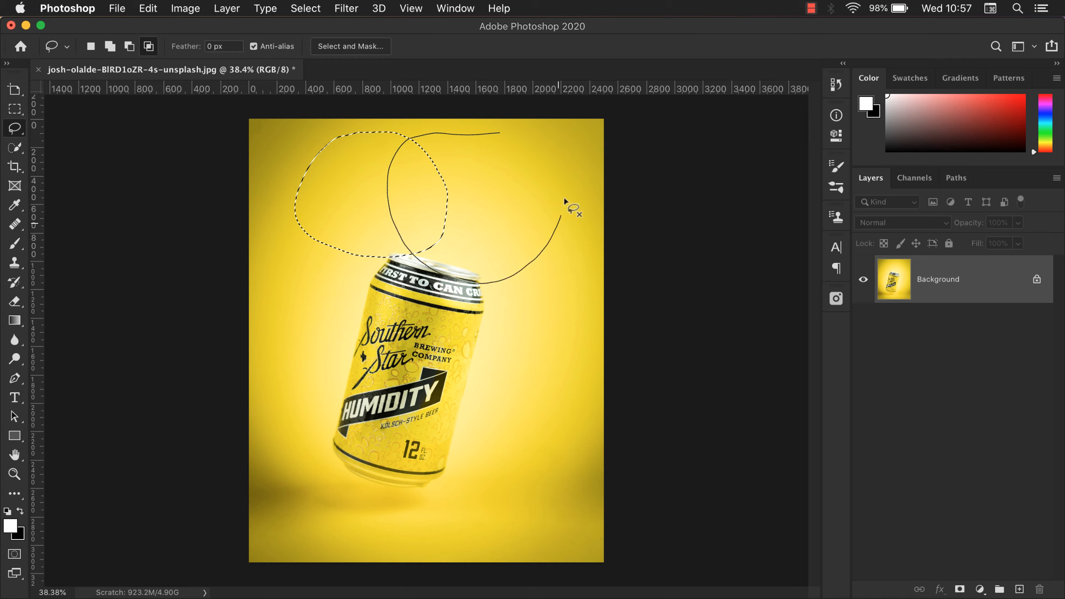
pyautogui.moveTo(495, 132); pyautogui.dragTo(494, 129)
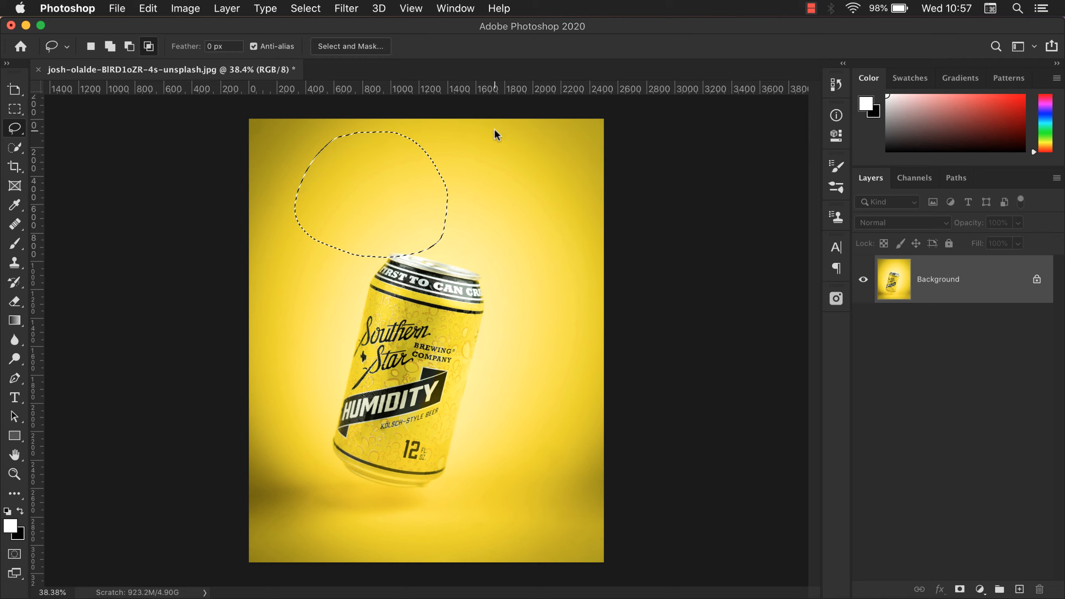
pyautogui.click(548, 311)
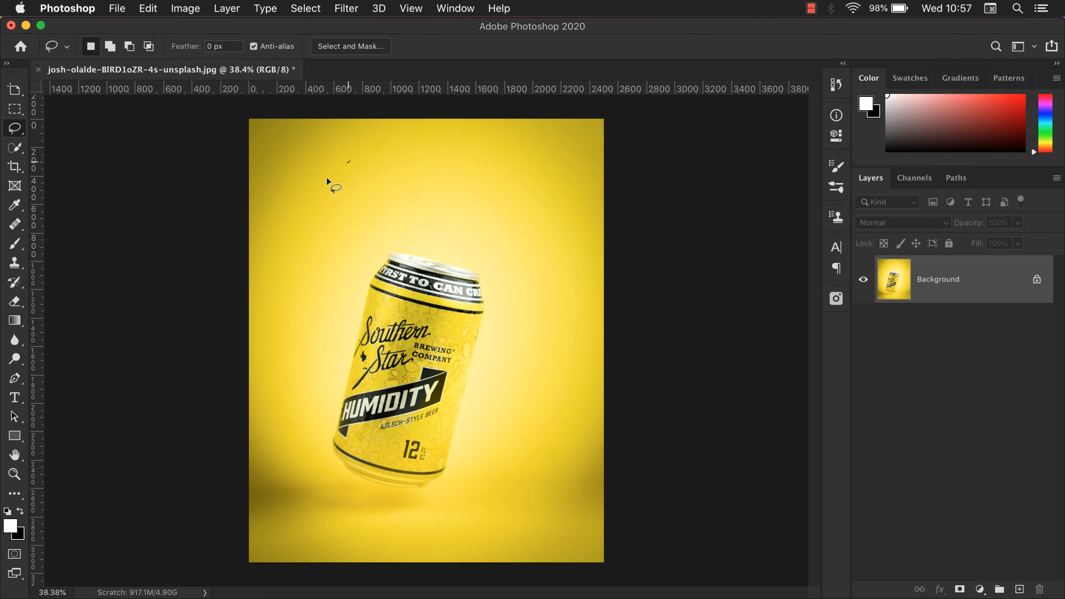
# In New Selection mode, lasso a large rounded loop around the can's upper half and the background above it.
pyautogui.click(436, 143)
pyautogui.hotkey('alt', 'shift')
pyautogui.moveTo(339, 141)
pyautogui.mouseDown()
pyautogui.moveTo(293, 165)
pyautogui.moveTo(343, 364)
pyautogui.moveTo(504, 206)
pyautogui.mouseUp()
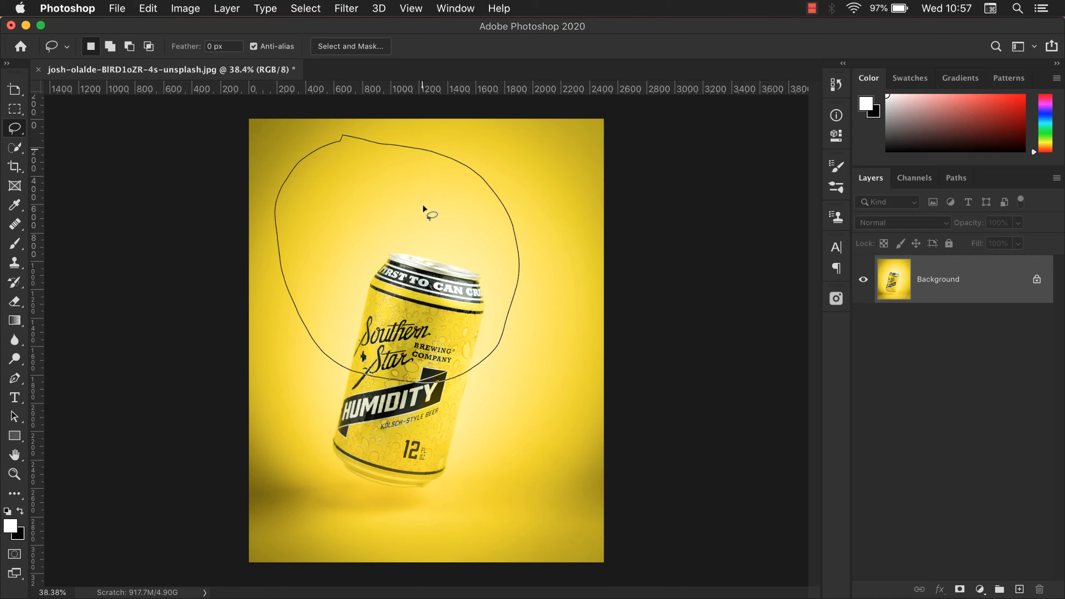
pyautogui.moveTo(422, 203); pyautogui.dragTo(423, 203)
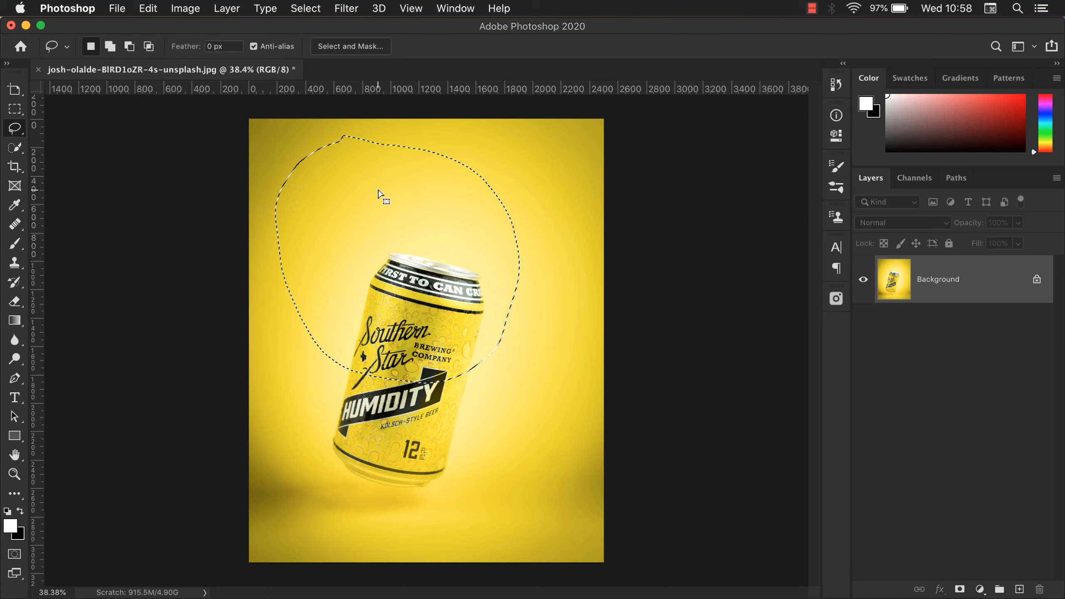
# Intersect the selection with a loop traced around the can using the temporary intersect mode, and deselect.
pyautogui.hotkey('shift', 'alt')
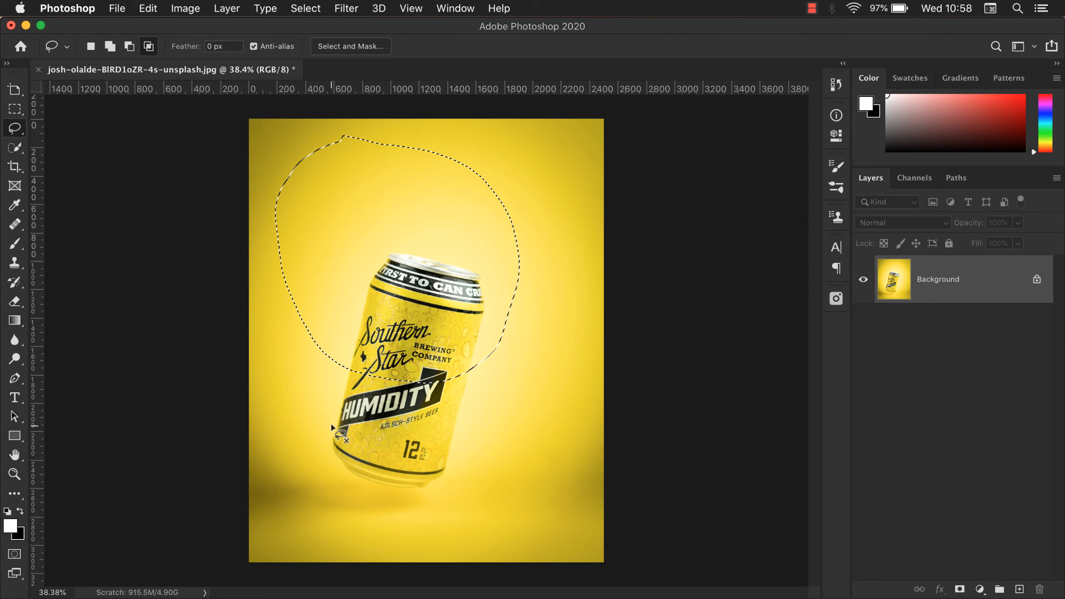
pyautogui.moveTo(331, 426)
pyautogui.mouseDown()
pyautogui.moveTo(356, 301)
pyautogui.moveTo(425, 277)
pyautogui.moveTo(482, 374)
pyautogui.moveTo(405, 467)
pyautogui.moveTo(332, 423)
pyautogui.mouseUp()
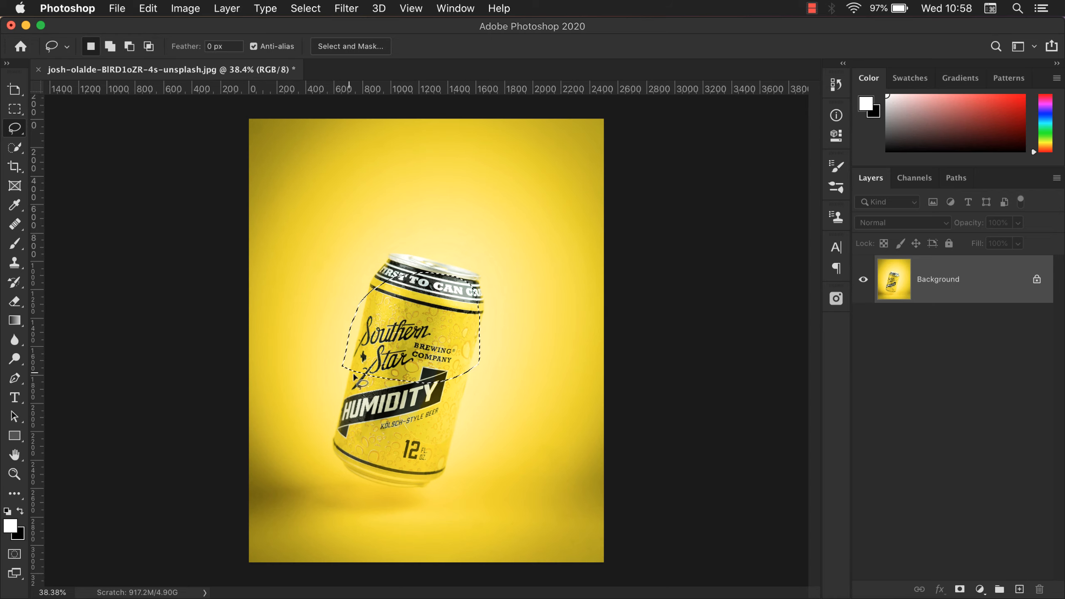
pyautogui.press('super+d')
# Lasso a loop around the can's top with 0 px feather, preview its hard edge in Quick Mask, and deselect.
pyautogui.rightClick(17, 129)
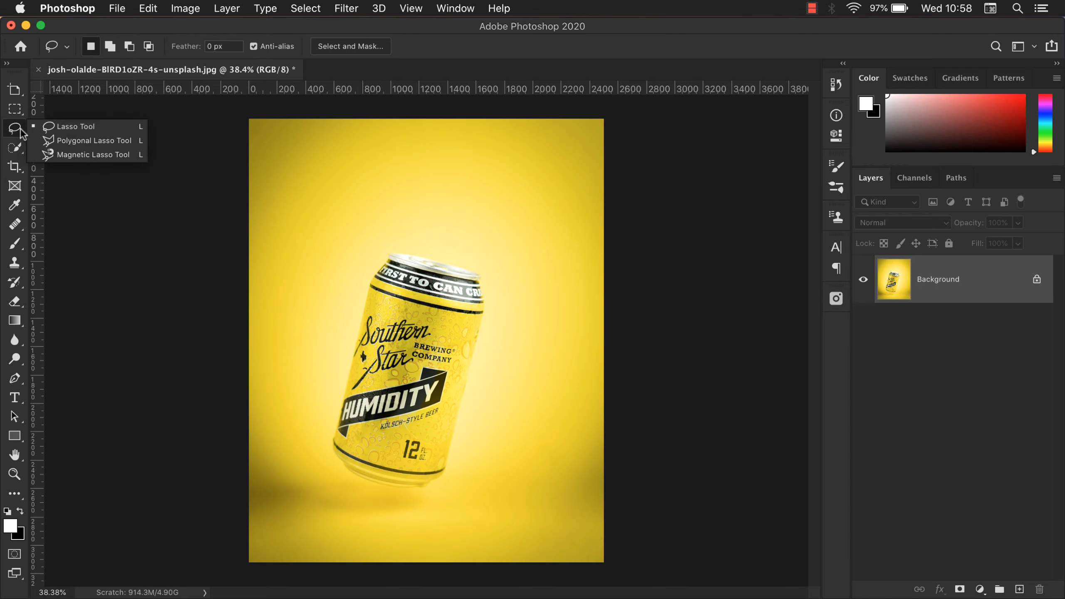
pyautogui.click(20, 129)
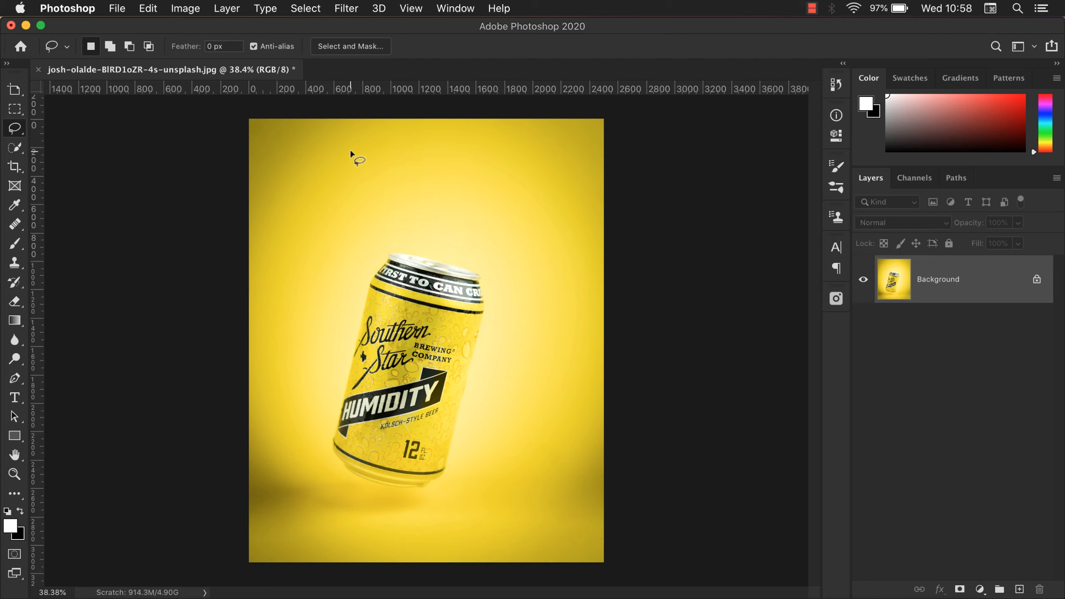
pyautogui.moveTo(354, 289)
pyautogui.mouseDown()
pyautogui.moveTo(521, 281)
pyautogui.moveTo(496, 164)
pyautogui.mouseUp()
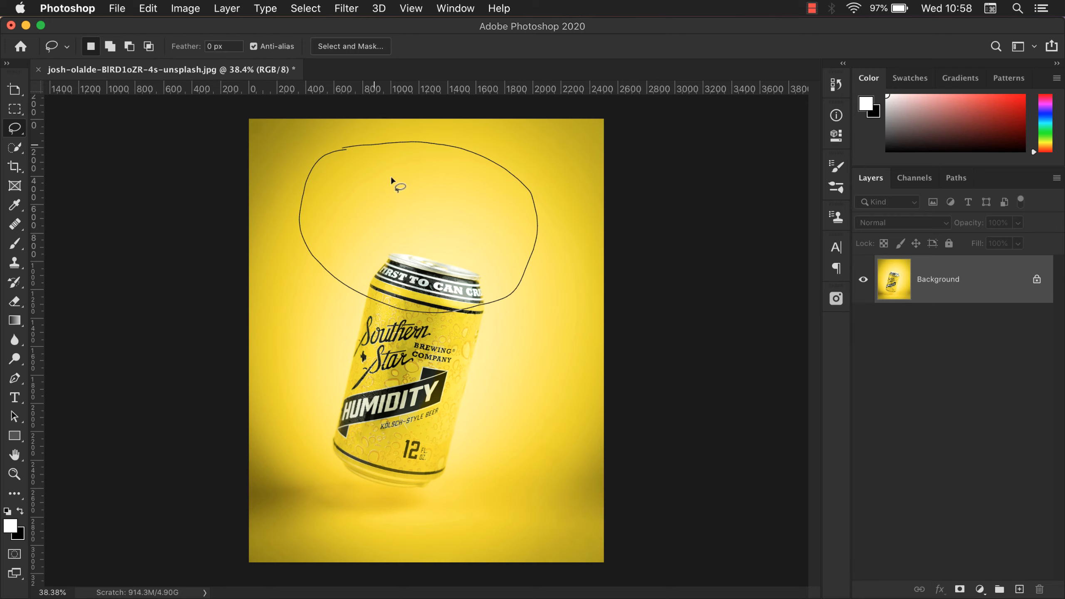
pyautogui.press('q')
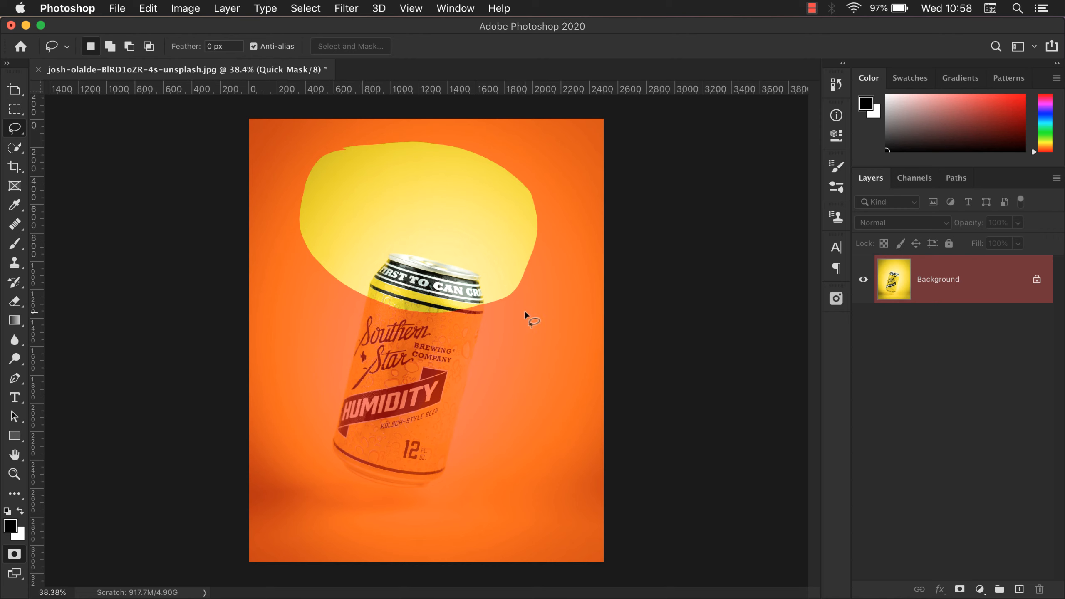
pyautogui.press('q')
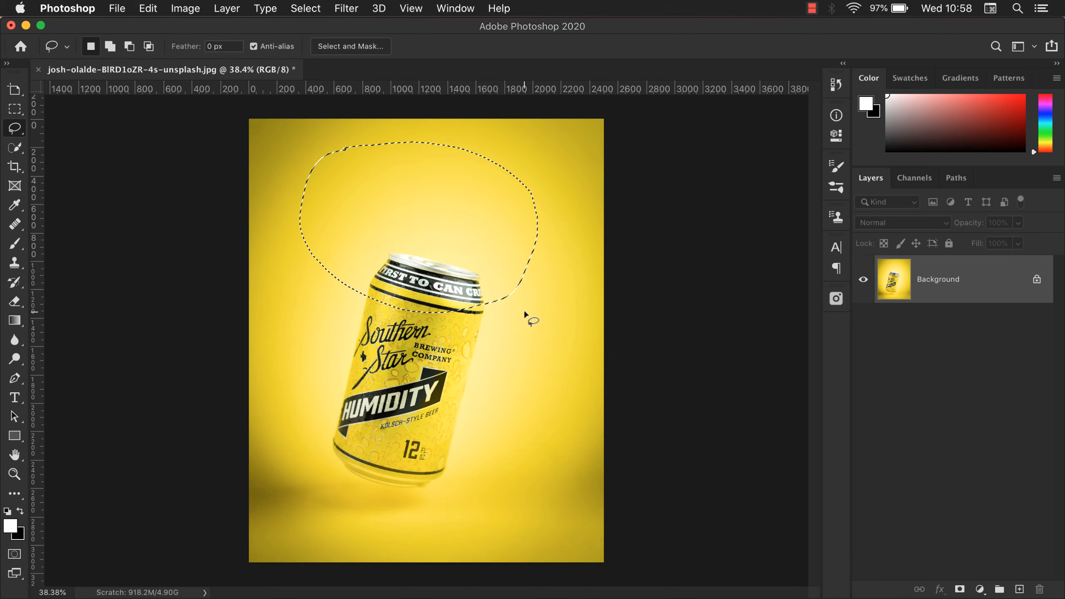
pyautogui.press('super+d')
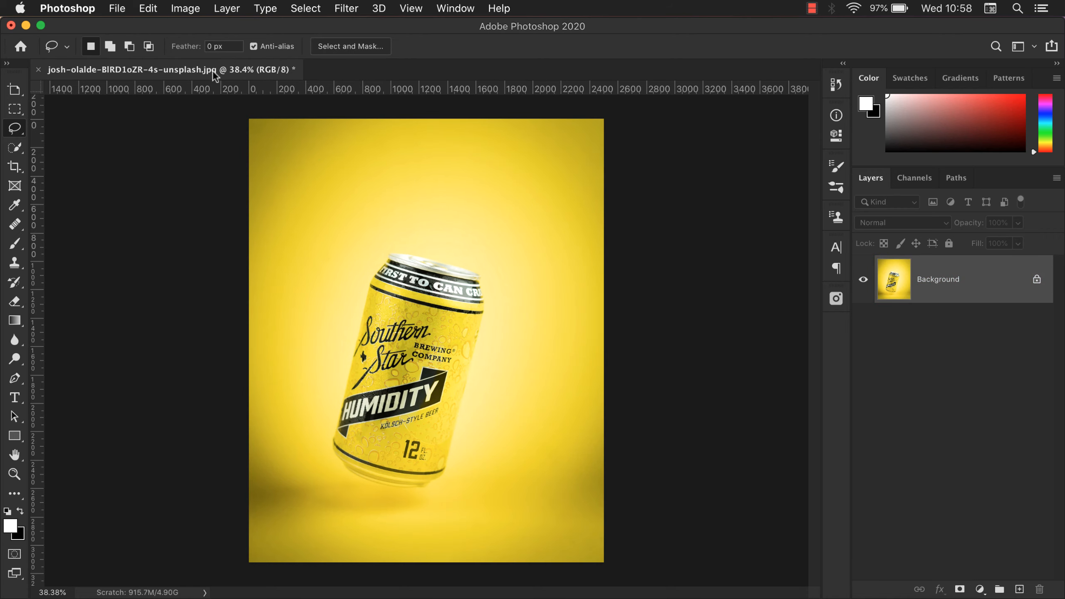
# Lasso the can's top with a 35 px feather, preview the softened edge in Quick Mask, and deselect.
pyautogui.moveTo(183, 51); pyautogui.dragTo(440, 88)
pyautogui.moveTo(356, 114)
pyautogui.mouseDown()
pyautogui.moveTo(296, 227)
pyautogui.moveTo(546, 247)
pyautogui.moveTo(292, 160)
pyautogui.moveTo(319, 126)
pyautogui.mouseUp()
pyautogui.moveTo(342, 162)
pyautogui.mouseDown()
pyautogui.moveTo(311, 213)
pyautogui.moveTo(475, 322)
pyautogui.moveTo(485, 170)
pyautogui.moveTo(342, 161)
pyautogui.mouseUp()
pyautogui.press('d')
pyautogui.press('q')
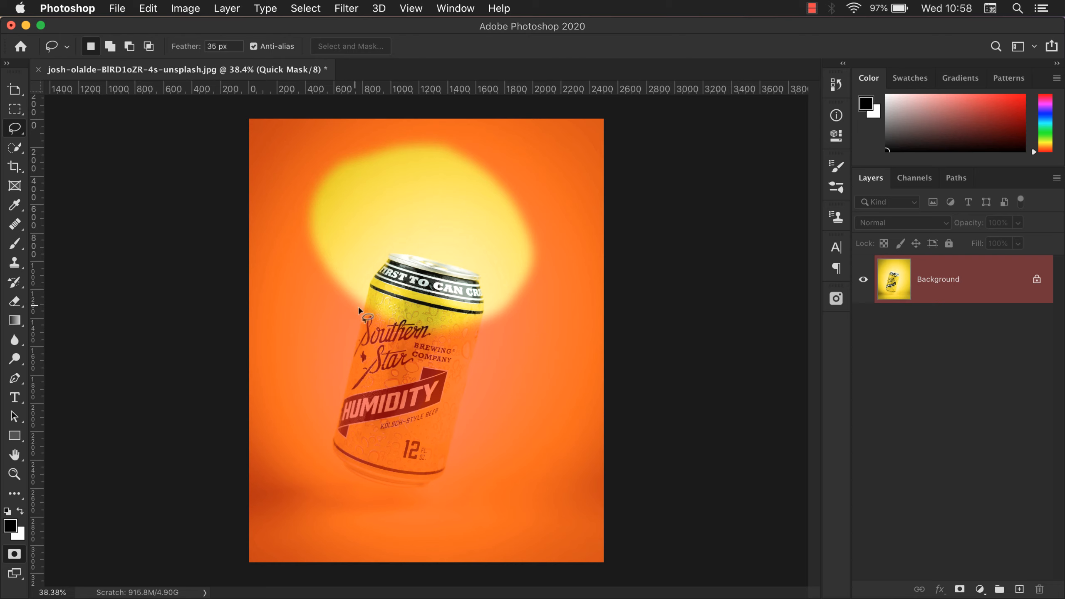
pyautogui.press('q')
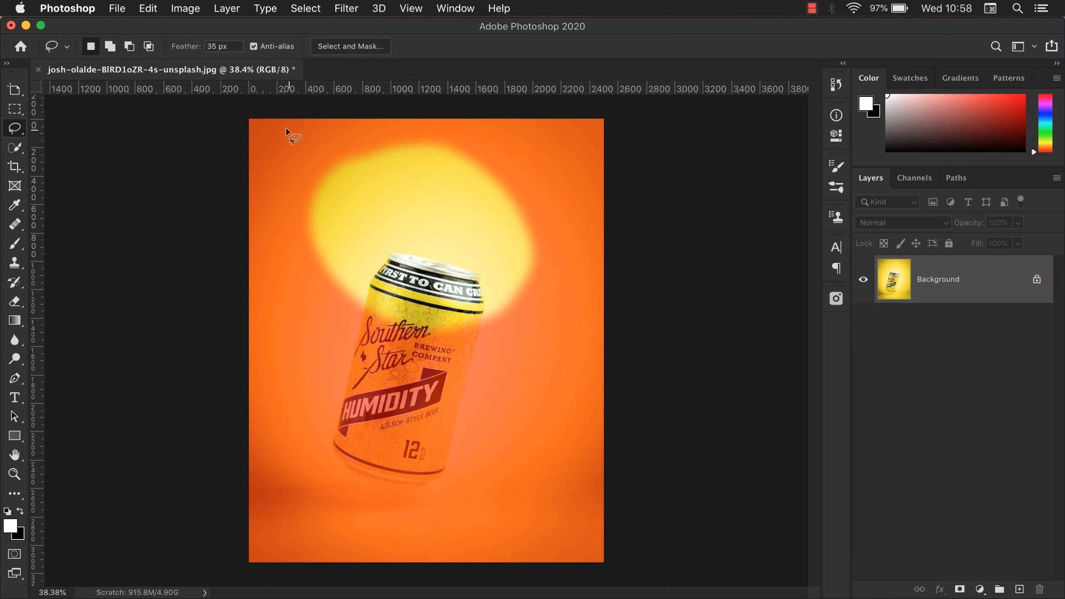
pyautogui.click(276, 148)
# Raise the feather to 70.7 px, lasso around the can's upper half, and preview the selection in Quick Mask.
pyautogui.moveTo(183, 54); pyautogui.dragTo(445, 86)
pyautogui.moveTo(316, 220)
pyautogui.mouseDown()
pyautogui.moveTo(501, 363)
pyautogui.moveTo(482, 184)
pyautogui.moveTo(413, 178)
pyautogui.mouseUp()
pyautogui.press('q')
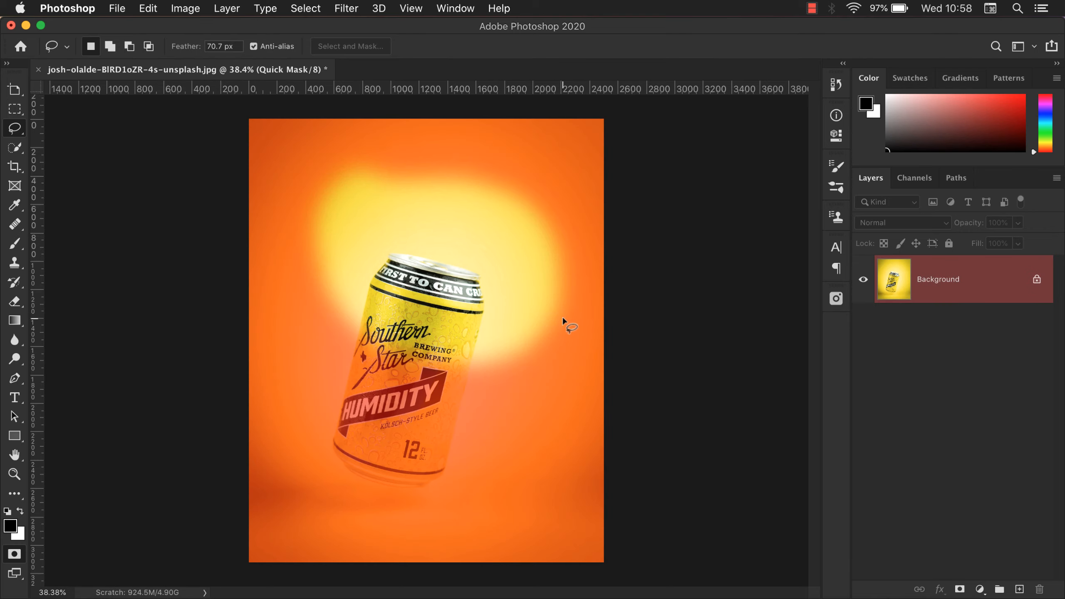
pyautogui.press('q')
pyautogui.press('x')
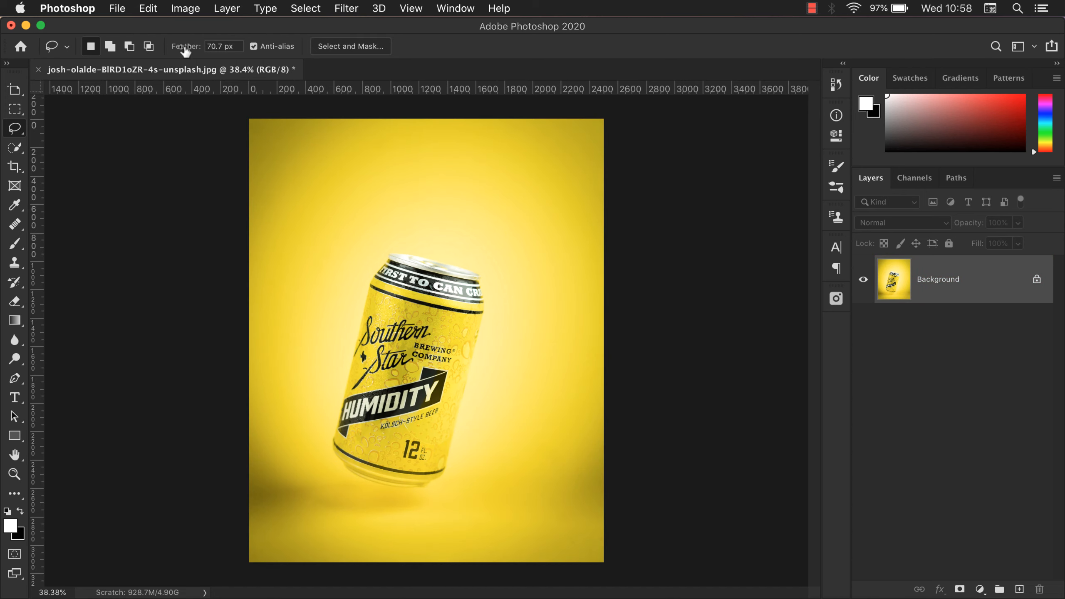
# Reset the lasso's feather to 0 px.
pyautogui.moveTo(187, 47); pyautogui.dragTo(200, 48)
pyautogui.click(214, 46)
pyautogui.write('0')
pyautogui.press('Return')
# With the Polygonal Lasso Tool, trace straight segments along the can's right edge and top rim, and close the selection.
pyautogui.rightClick(24, 133)
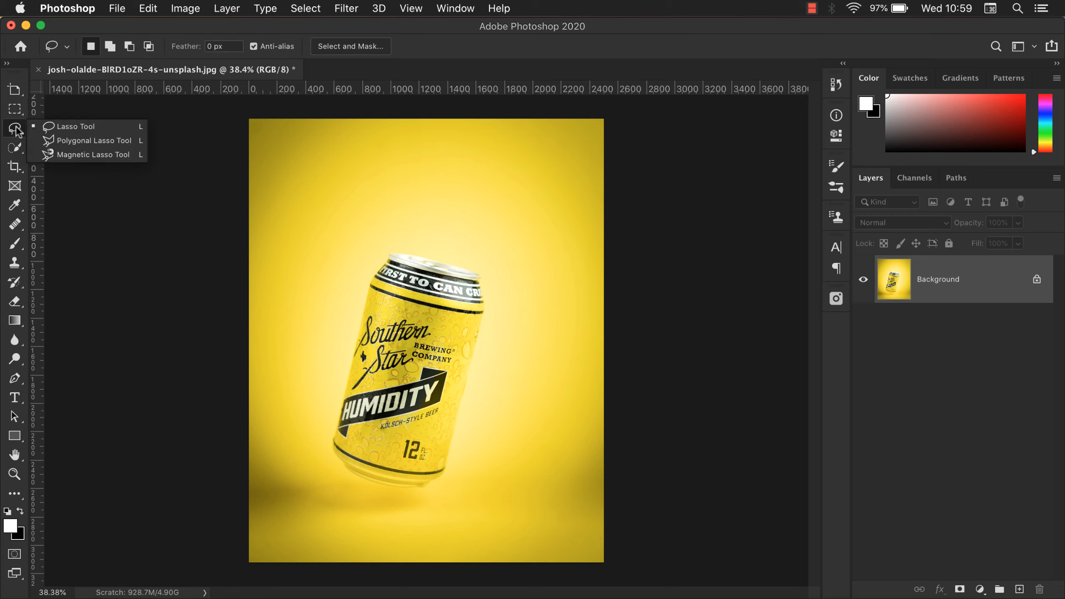
pyautogui.click(97, 143)
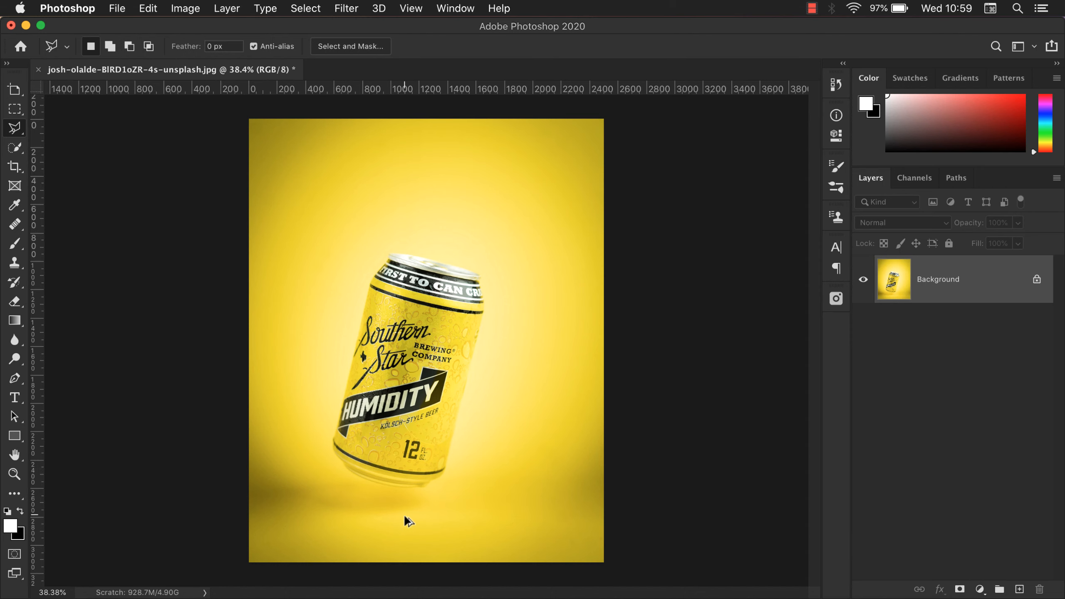
pyautogui.scroll(3, 403, 514)
pyautogui.scroll(1, 516, 343)
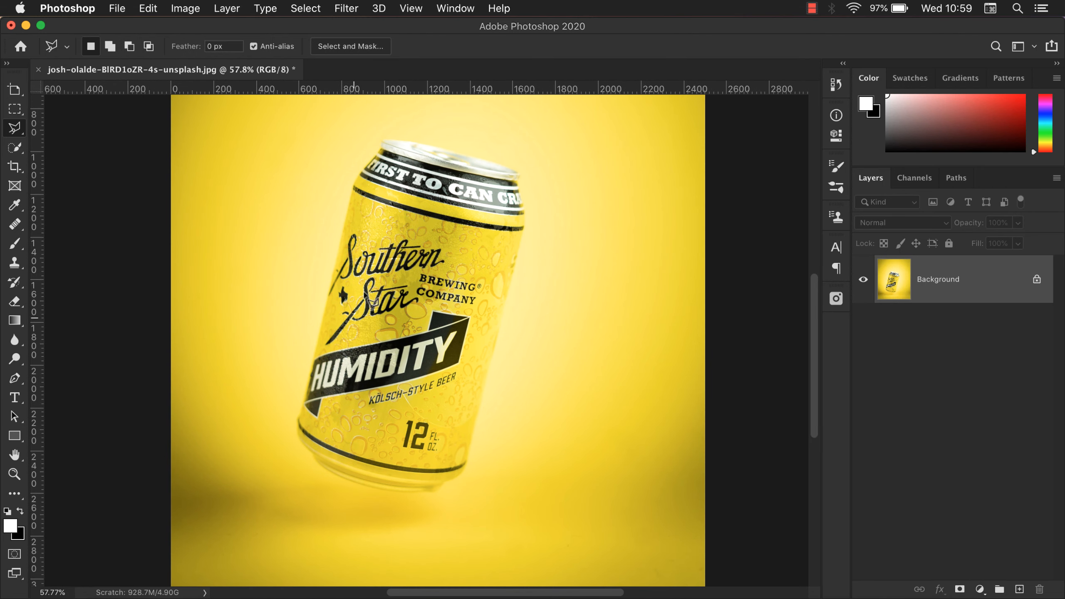
pyautogui.click(469, 462)
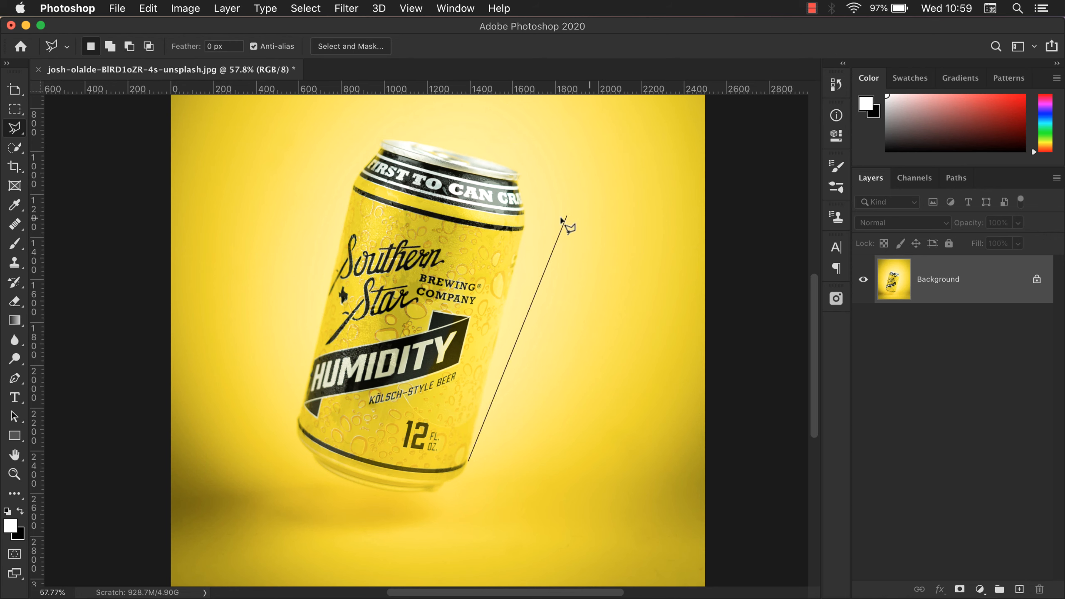
pyautogui.click(525, 229)
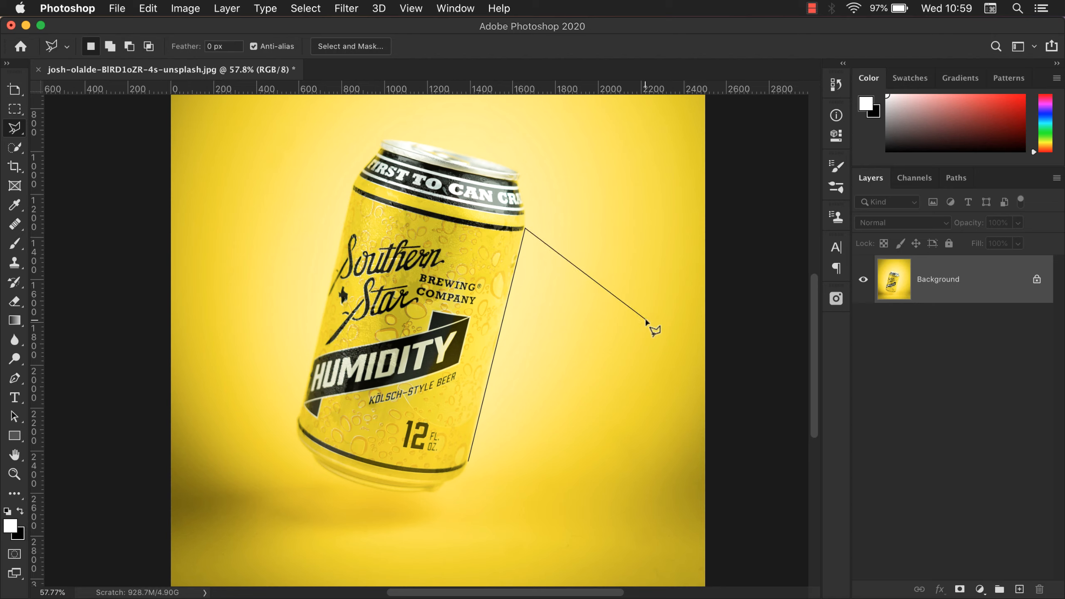
pyautogui.click(519, 172)
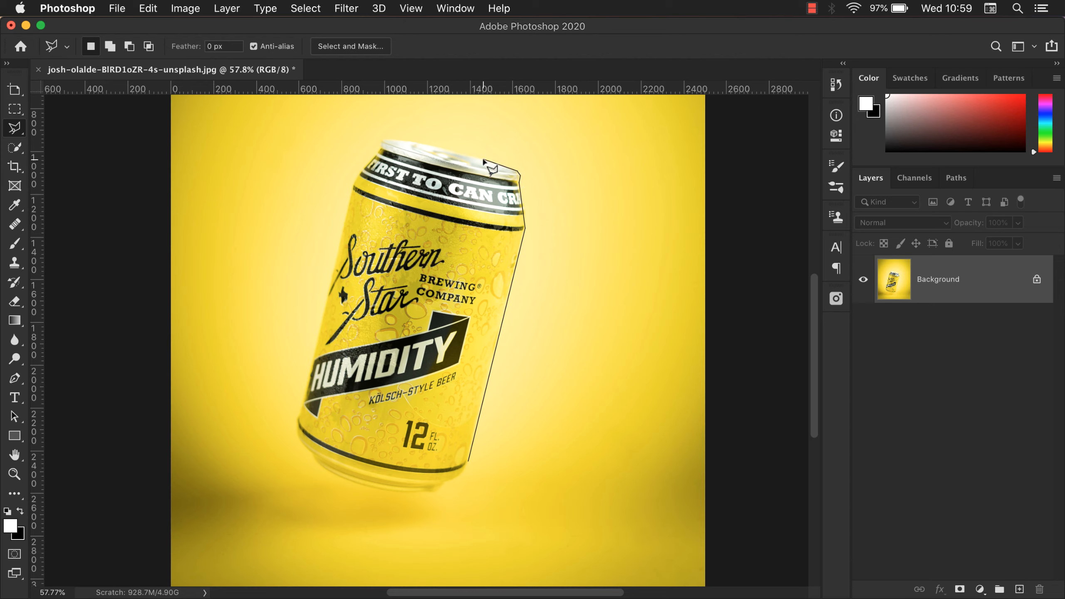
pyautogui.click(406, 140)
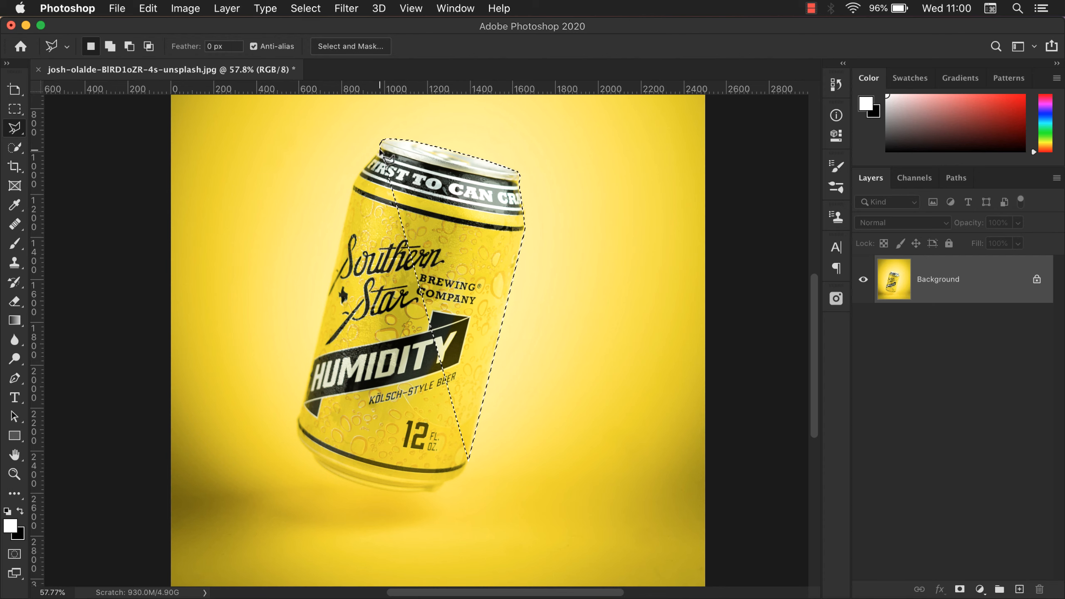
# Add the can's left side and base to the selection with straight polygonal segments, so the whole can is outlined.
pyautogui.press('shift')
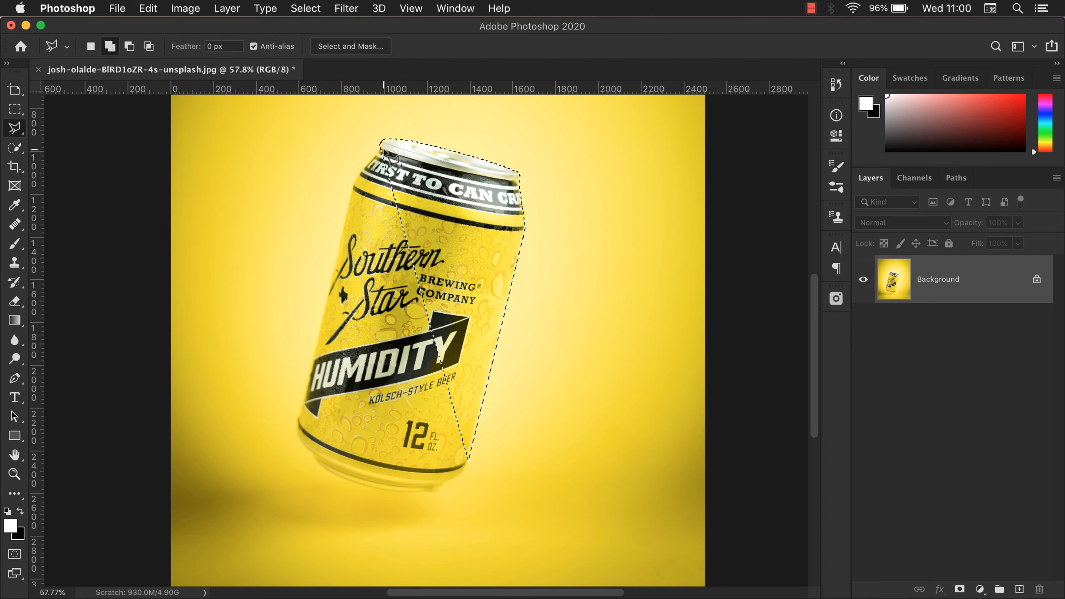
pyautogui.click(354, 183)
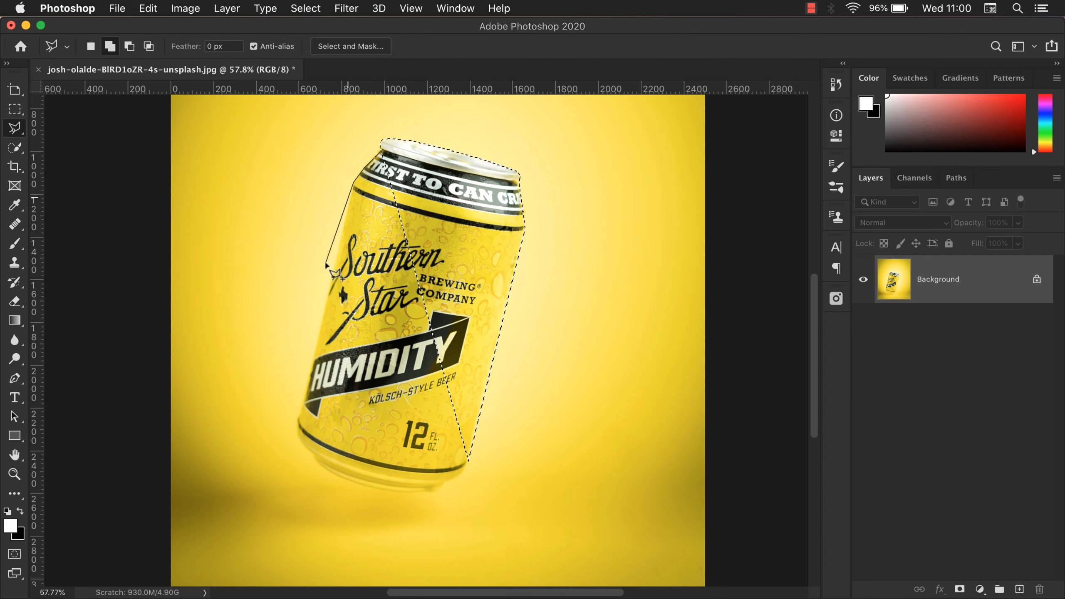
pyautogui.click(298, 436)
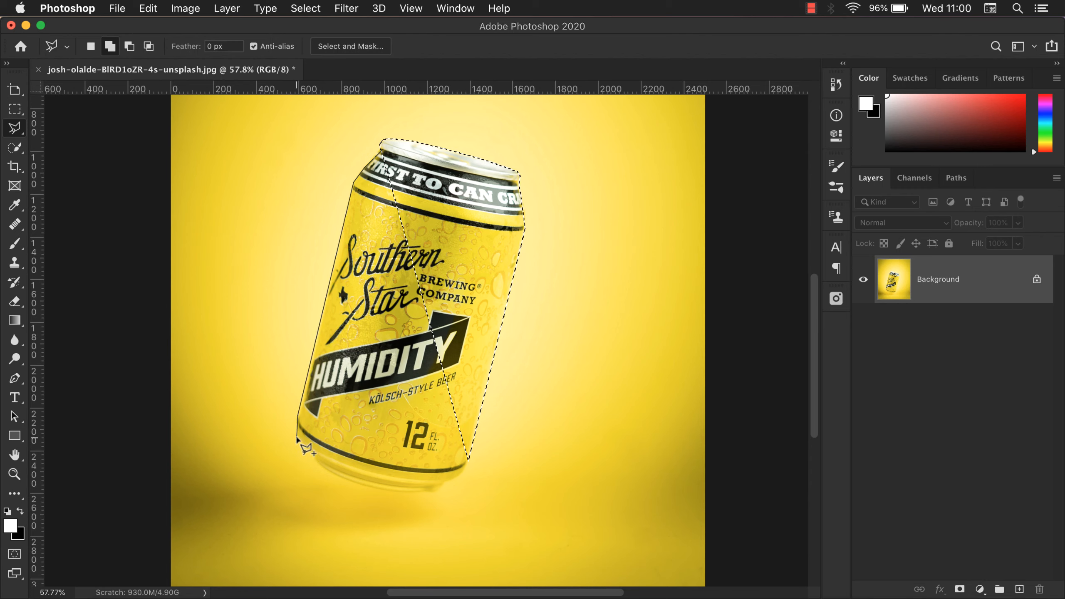
pyautogui.click(316, 464)
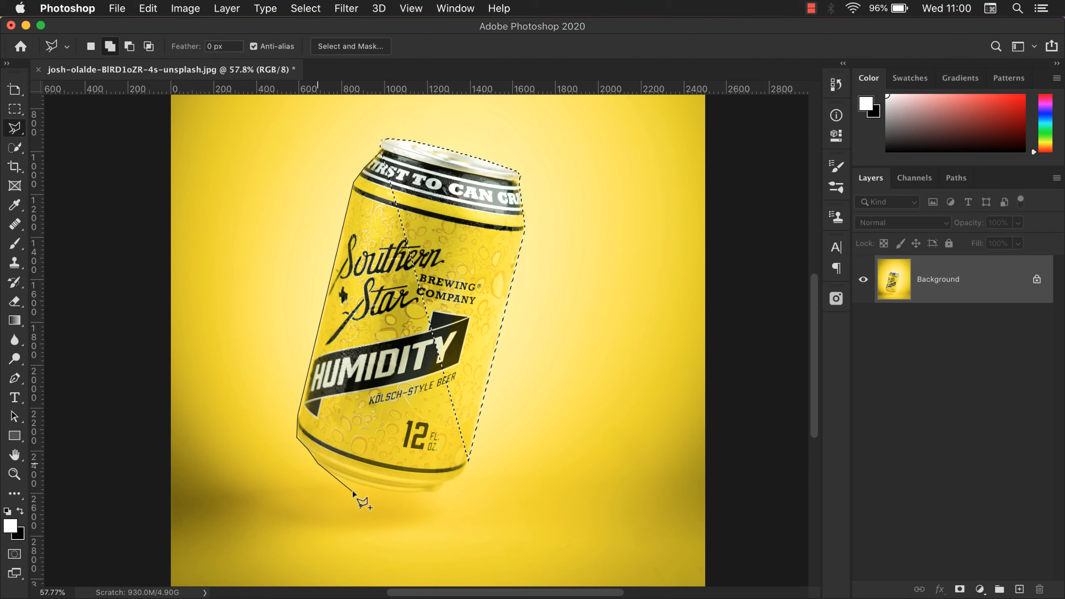
pyautogui.click(356, 485)
pyautogui.click(397, 492)
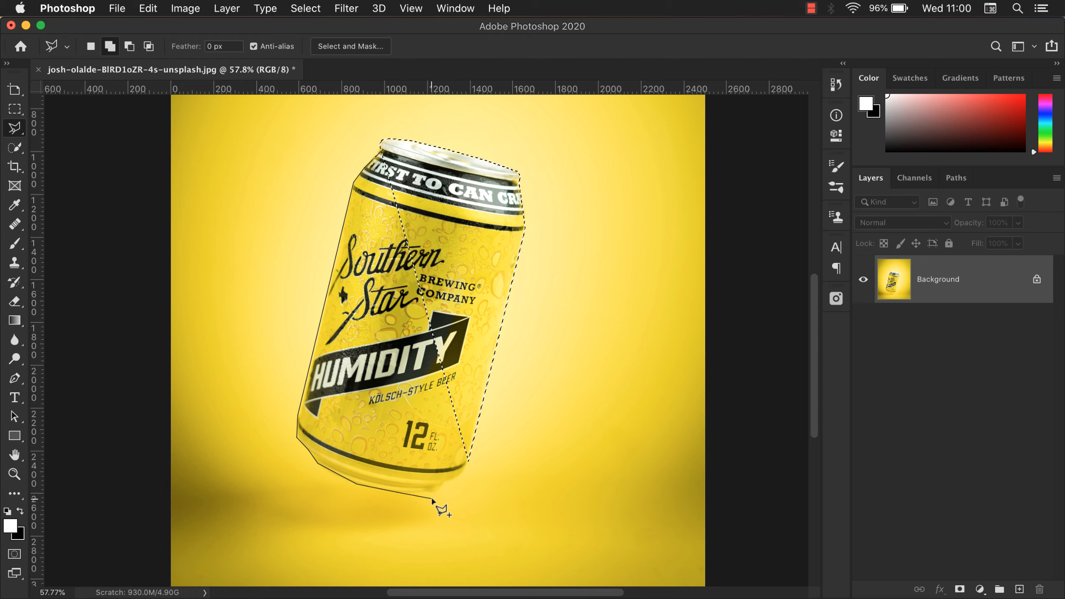
pyautogui.click(432, 492)
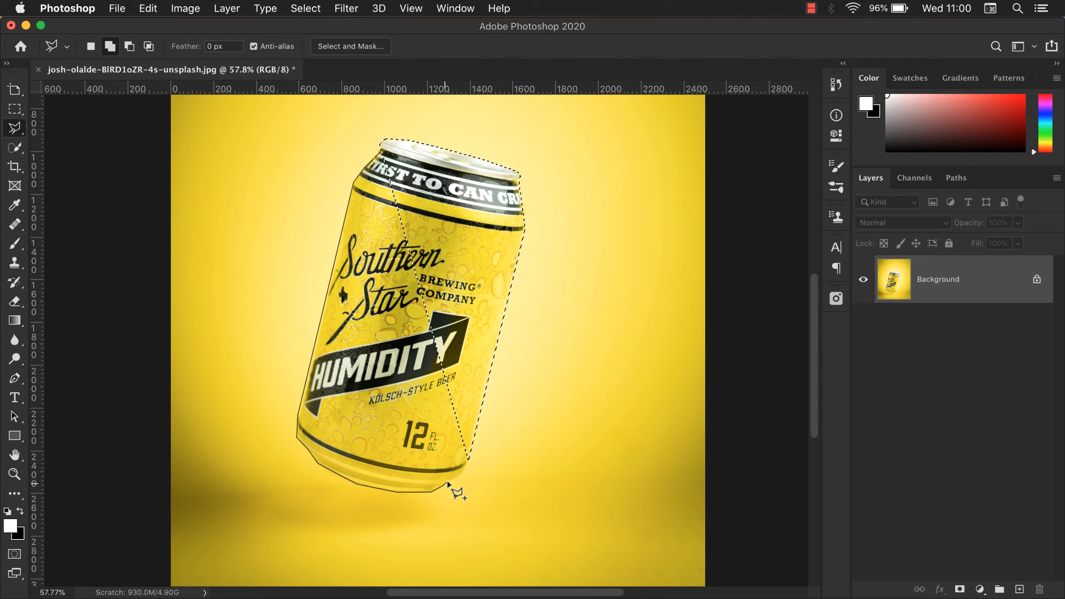
pyautogui.click(458, 478)
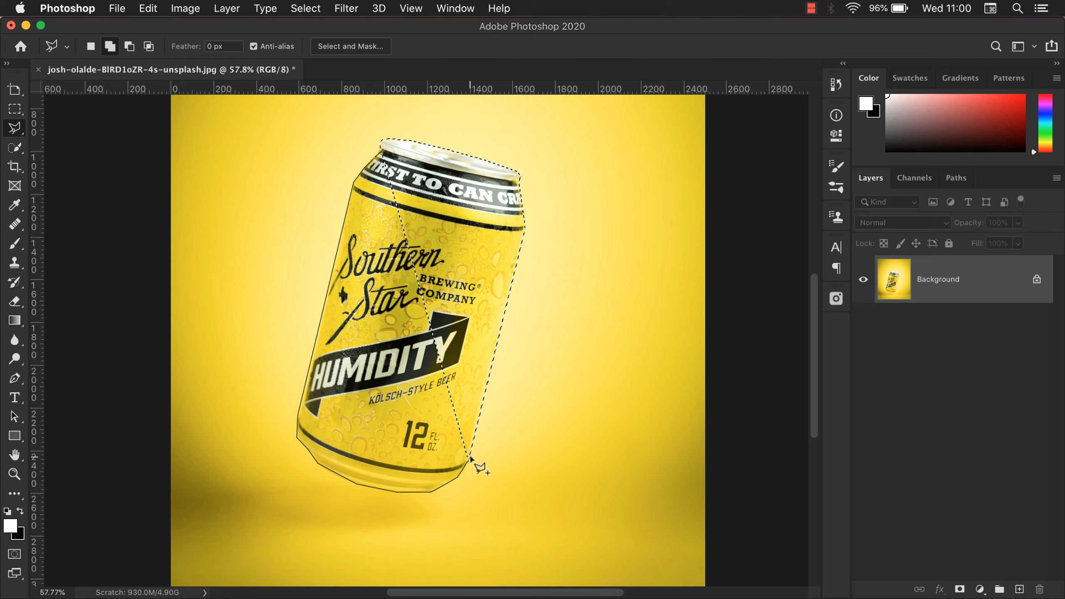
pyautogui.click(469, 456)
pyautogui.click(472, 302)
pyautogui.click(401, 146)
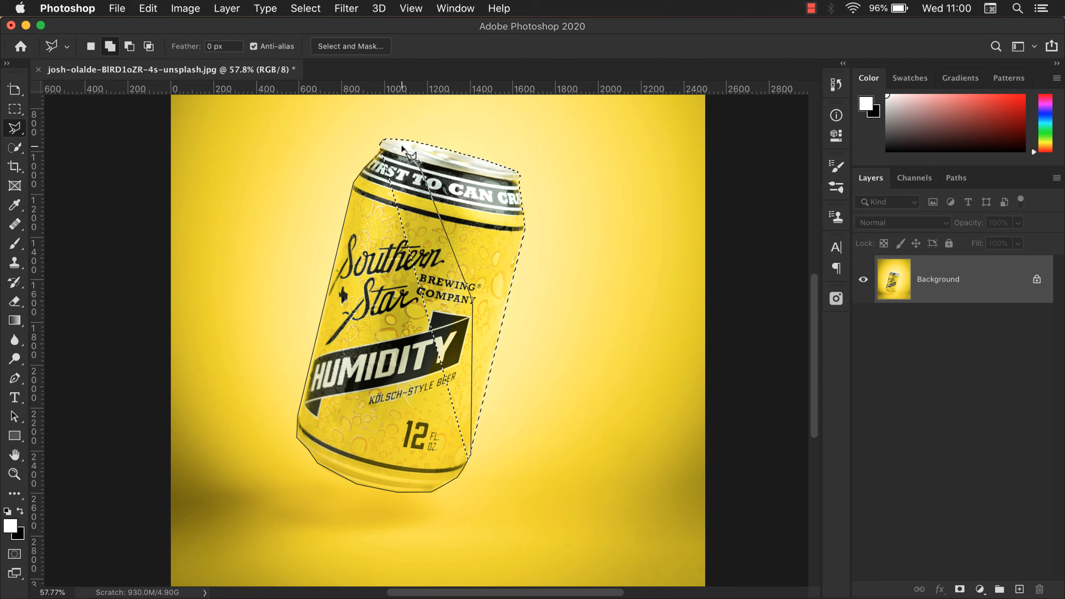
pyautogui.click(383, 151)
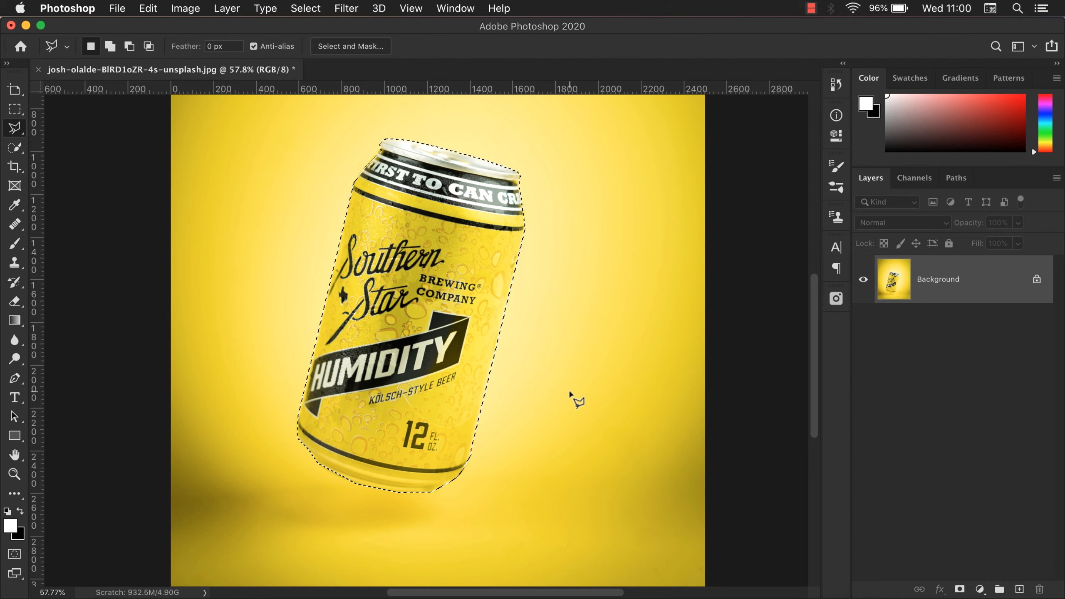
# Preview the polygonal can selection in Quick Mask, return to normal view, and deselect.
pyautogui.press('d')
pyautogui.press('q')
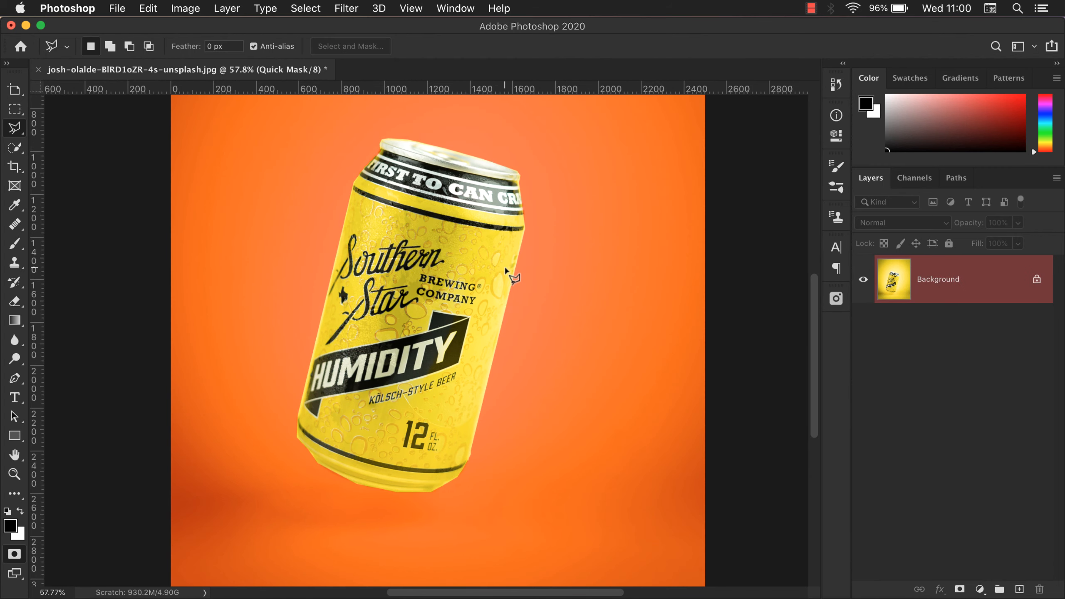
pyautogui.press('q')
pyautogui.click(546, 267)
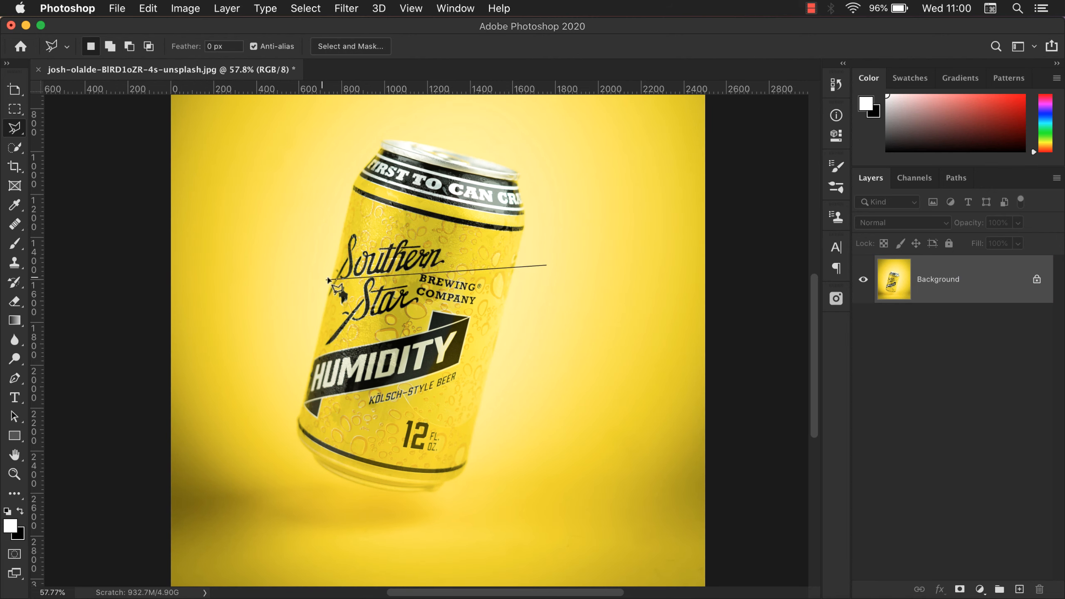
pyautogui.press('Escape')
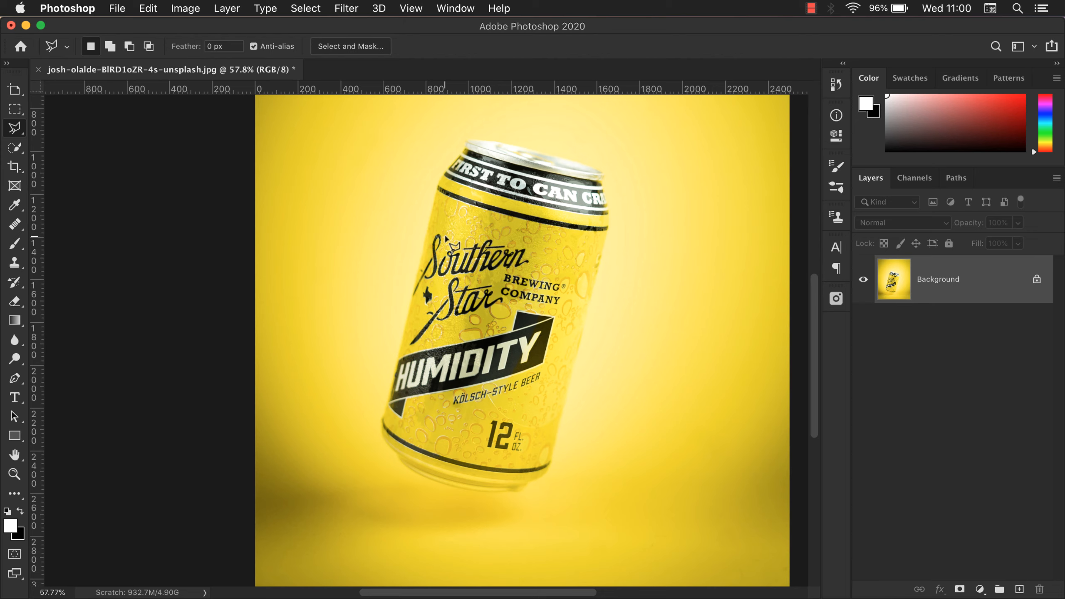
pyautogui.press('super+z')
pyautogui.press('super+d')
# With the Magnetic Lasso Tool, trace around the whole can starting at its lower right corner, and close the selection.
pyautogui.rightClick(15, 128)
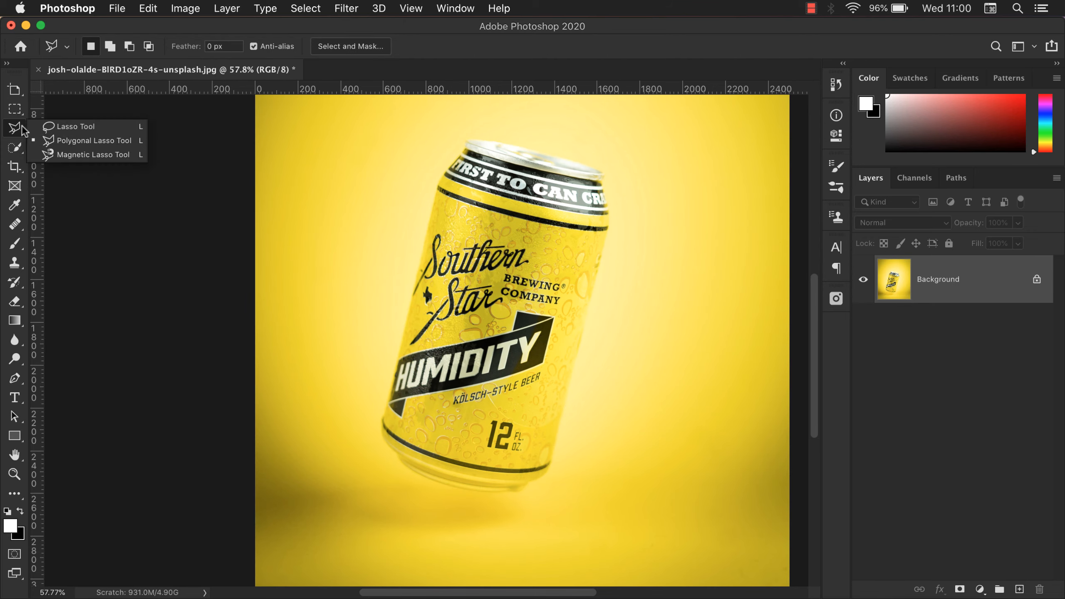
pyautogui.click(90, 158)
pyautogui.moveTo(490, 265); pyautogui.dragTo(371, 266)
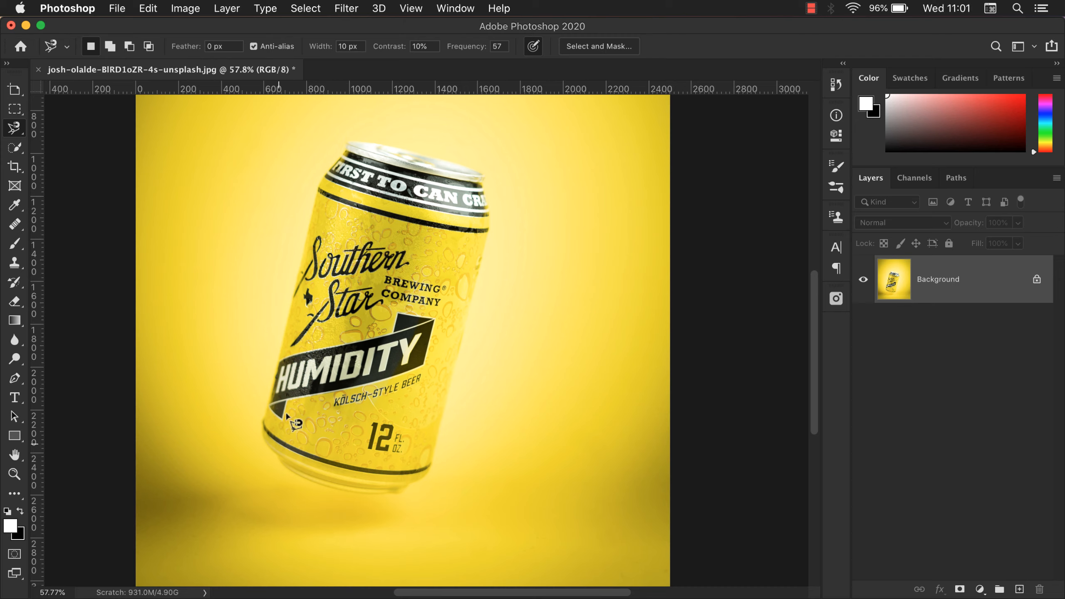
pyautogui.click(433, 463)
pyautogui.moveTo(461, 354)
pyautogui.mouseDown()
pyautogui.moveTo(492, 250)
pyautogui.moveTo(486, 197)
pyautogui.mouseUp()
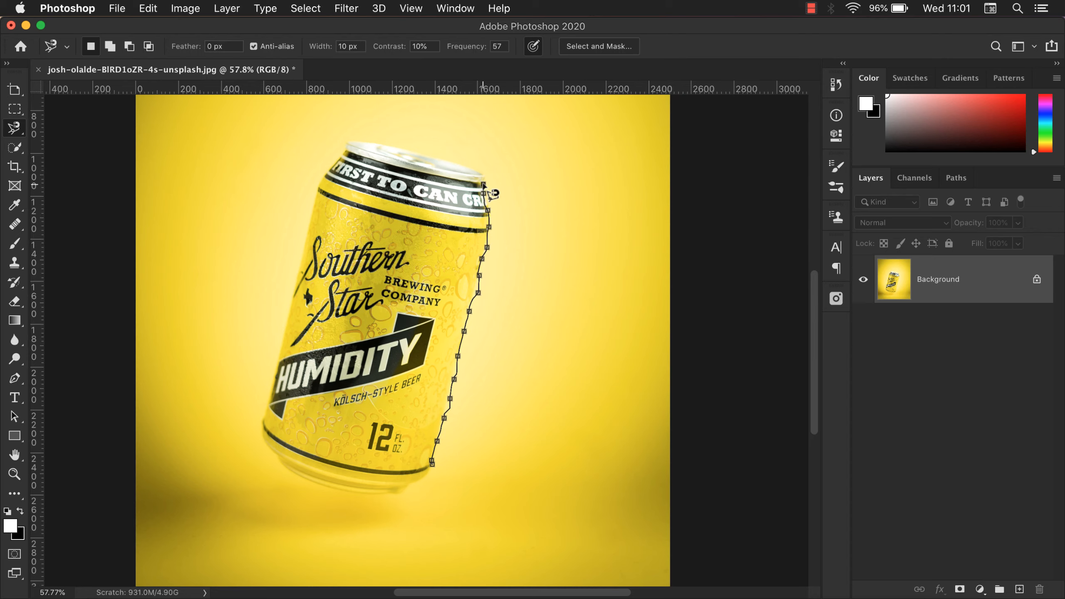
pyautogui.moveTo(484, 183)
pyautogui.mouseDown()
pyautogui.moveTo(343, 143)
pyautogui.moveTo(341, 162)
pyautogui.moveTo(317, 183)
pyautogui.moveTo(261, 417)
pyautogui.moveTo(261, 445)
pyautogui.moveTo(304, 485)
pyautogui.moveTo(387, 501)
pyautogui.moveTo(429, 476)
pyautogui.mouseUp()
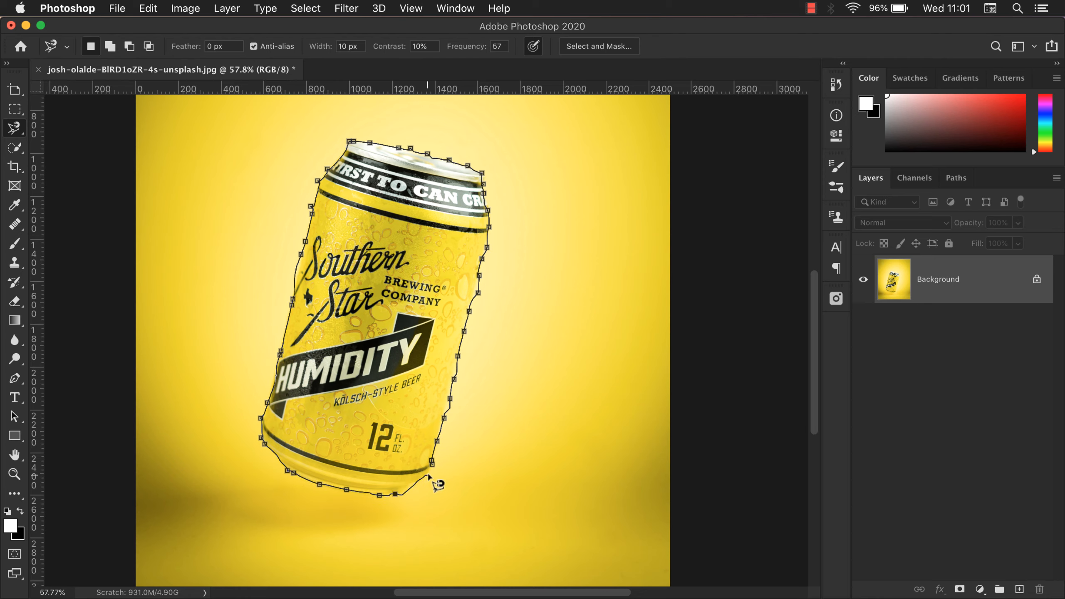
pyautogui.doubleClick(434, 465)
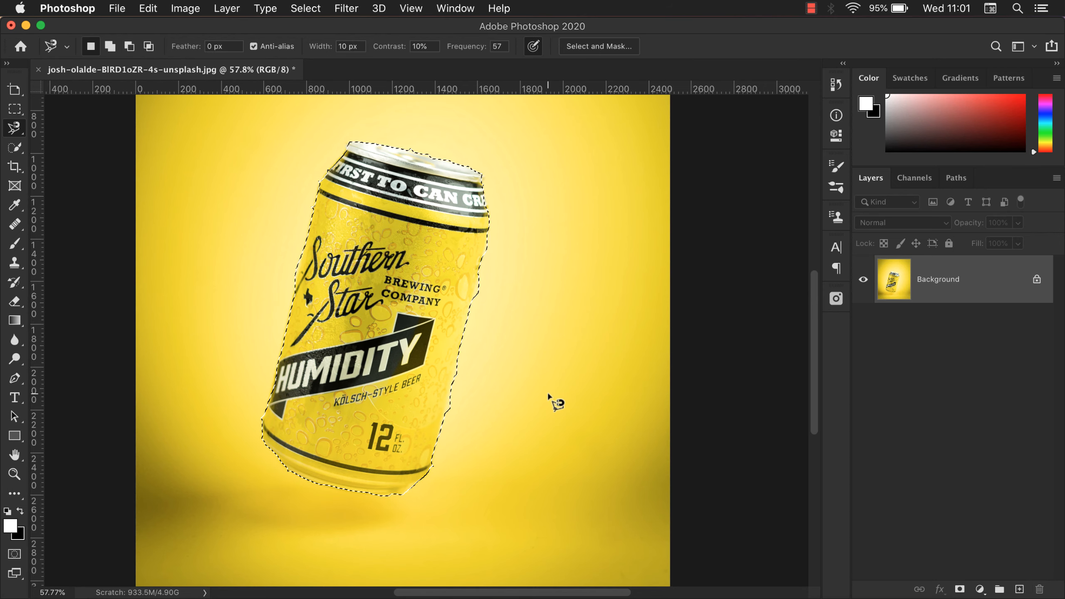
# Check the magnetic can selection in Quick Mask and deselect it.
pyautogui.press('q')
pyautogui.press('q')
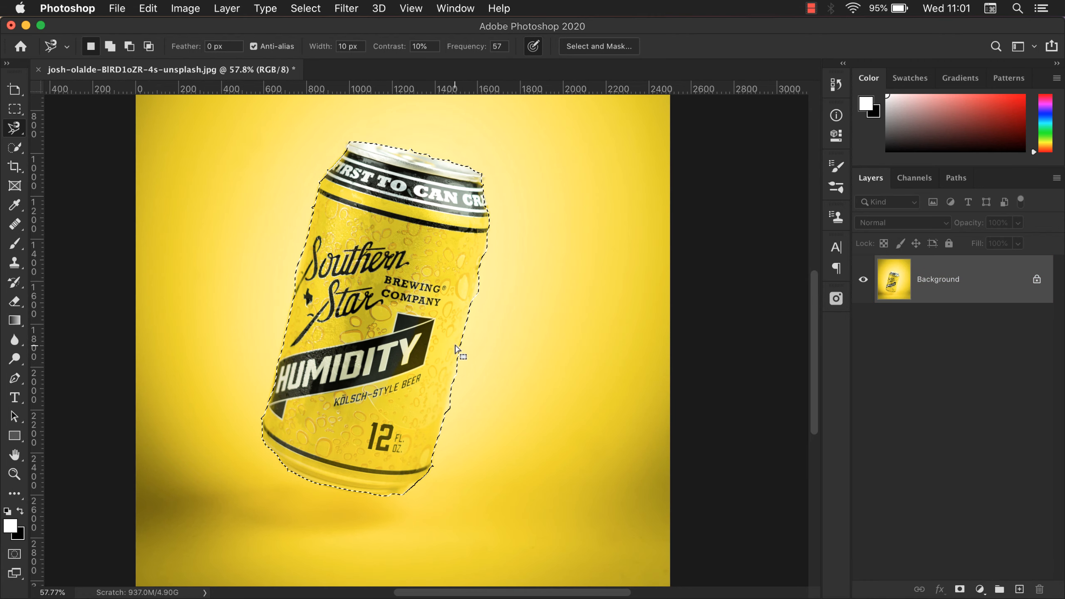
pyautogui.press('super+d')
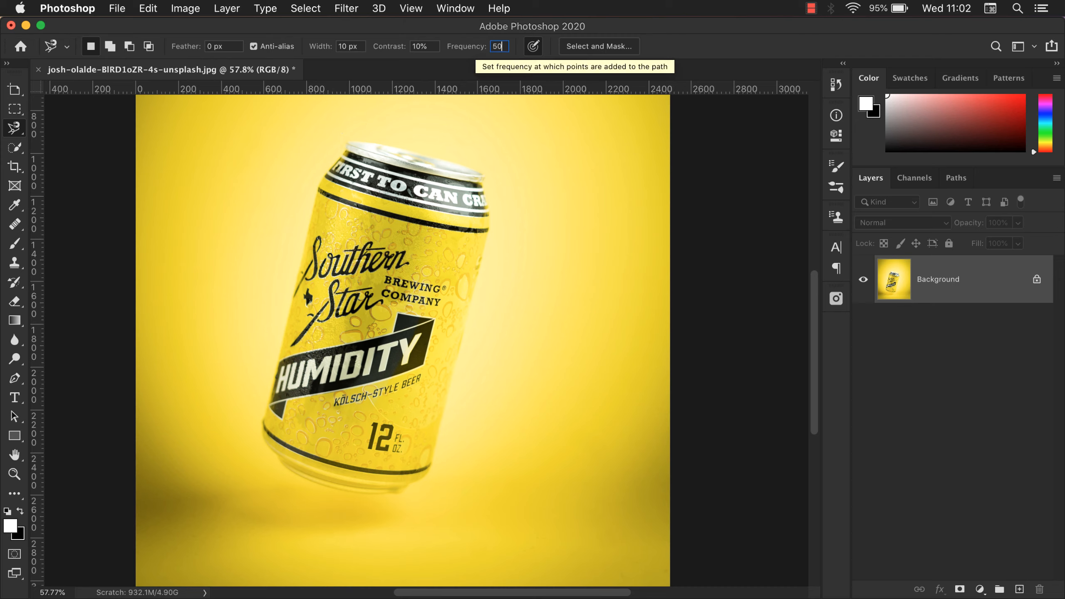
# Set the Magnetic Lasso's frequency to 50, and switch to the Object Selection Tool.
pyautogui.press('Tab')
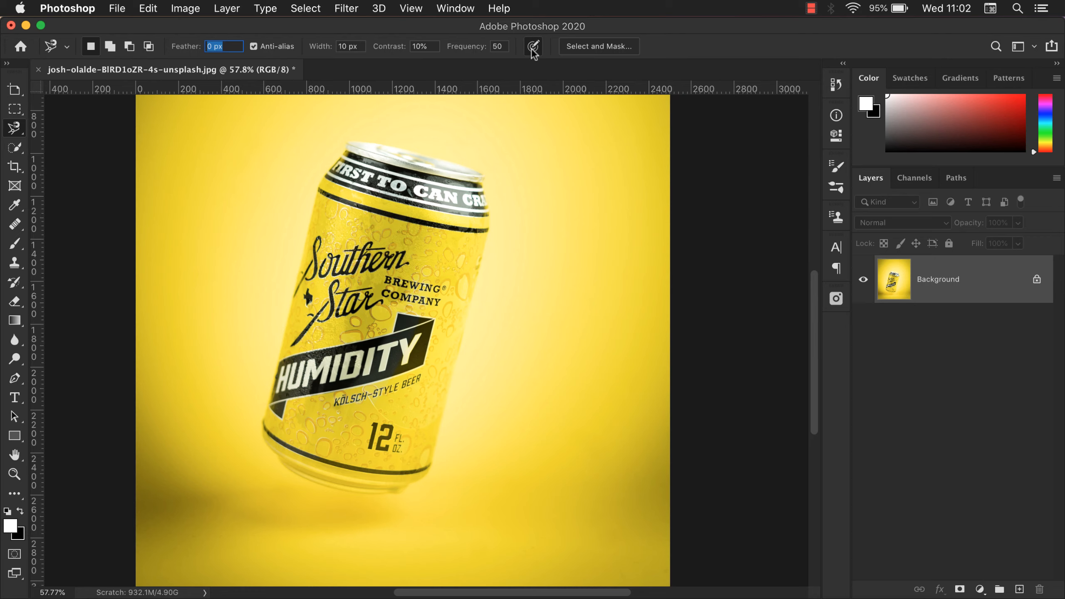
pyautogui.click(12, 150)
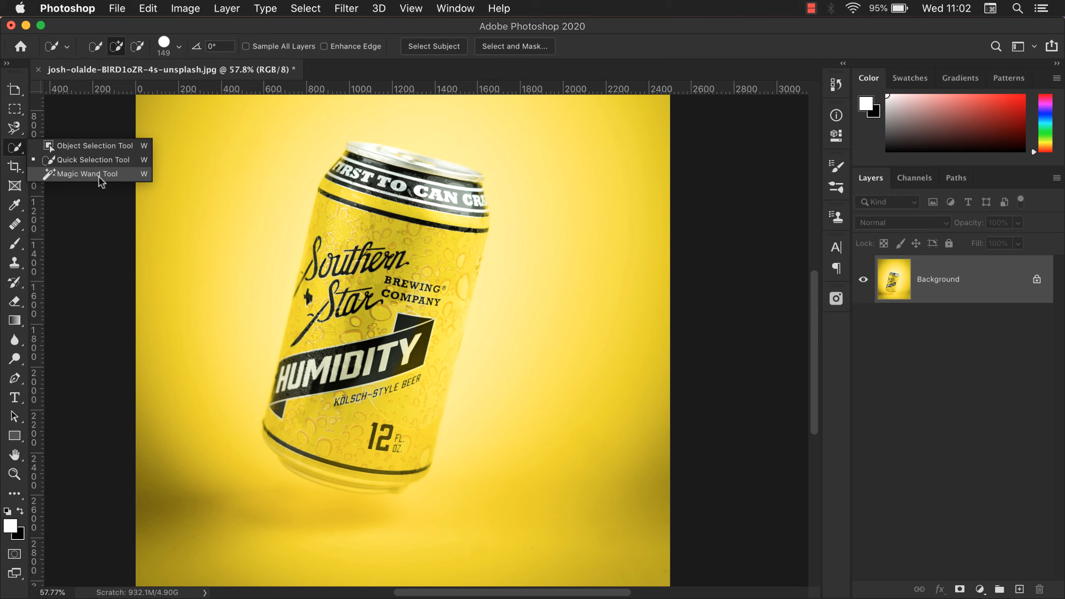
pyautogui.click(16, 148)
pyautogui.click(17, 147)
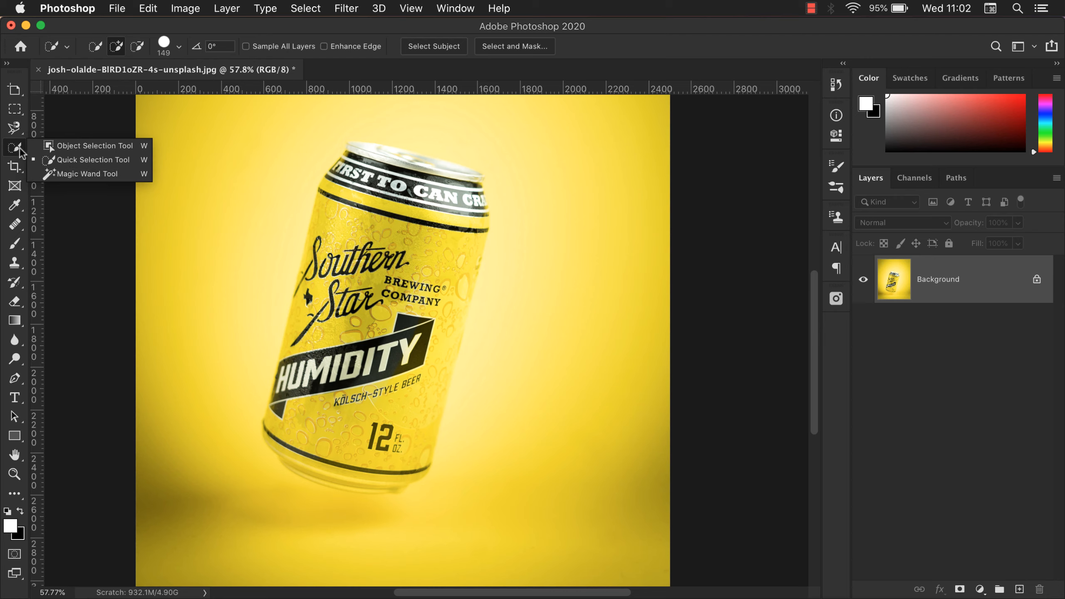
pyautogui.click(93, 148)
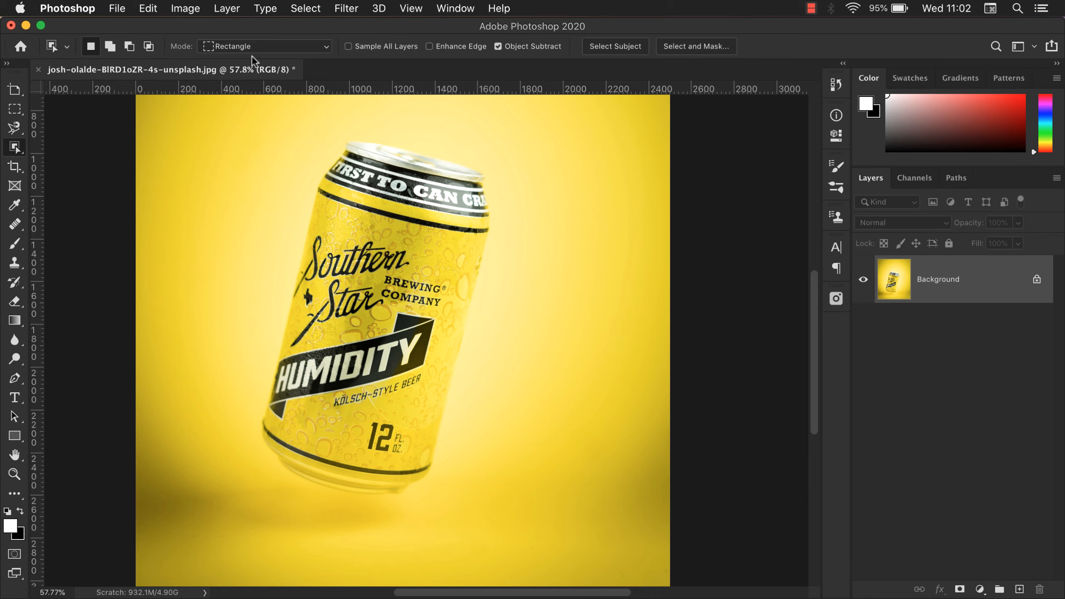
pyautogui.scroll(-5, 289, 185)
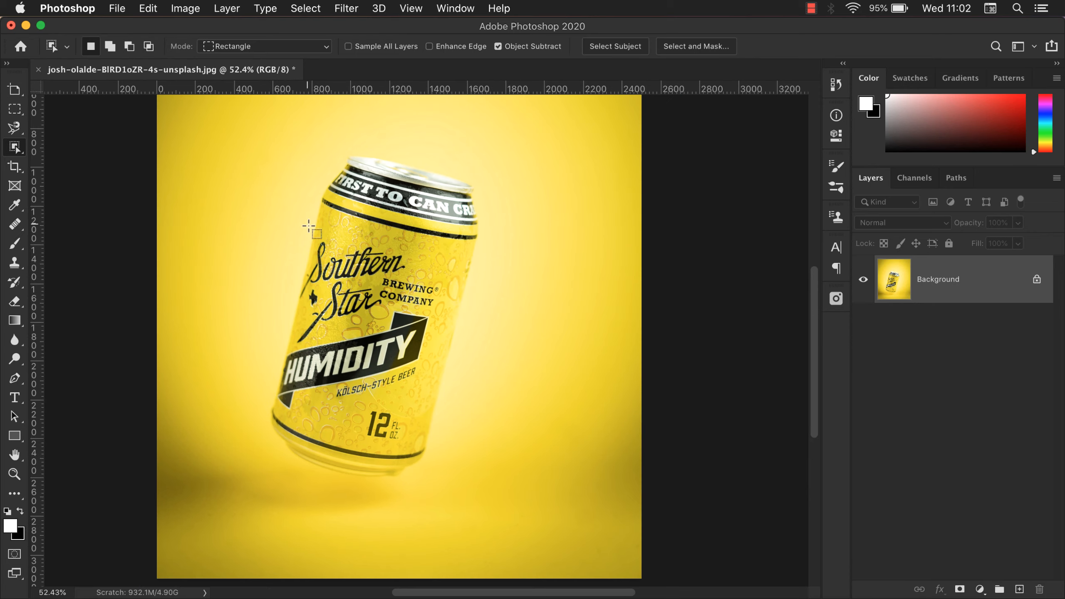
pyautogui.scroll(4, 374, 302)
pyautogui.scroll(-2, 348, 267)
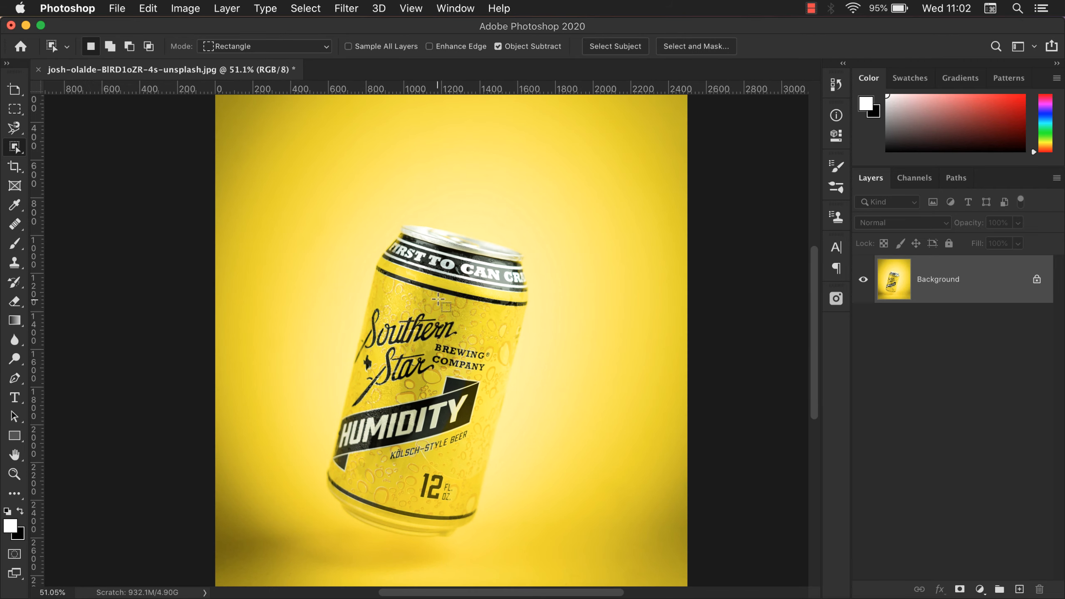
pyautogui.scroll(2, 517, 297)
pyautogui.scroll(-3, 514, 288)
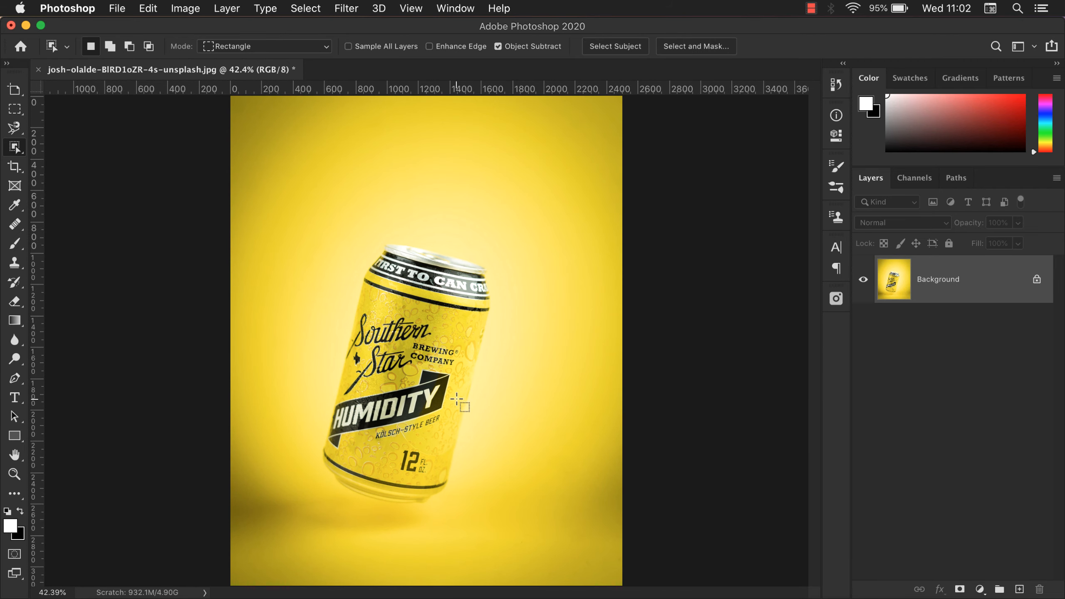
pyautogui.click(255, 49)
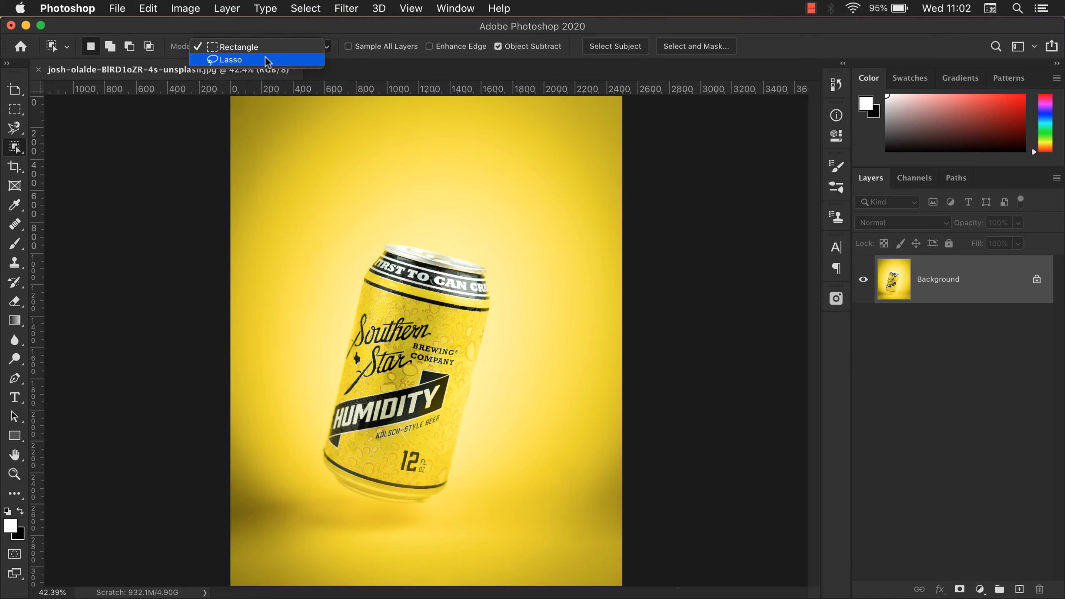
pyautogui.click(266, 48)
pyautogui.scroll(-1, 363, 268)
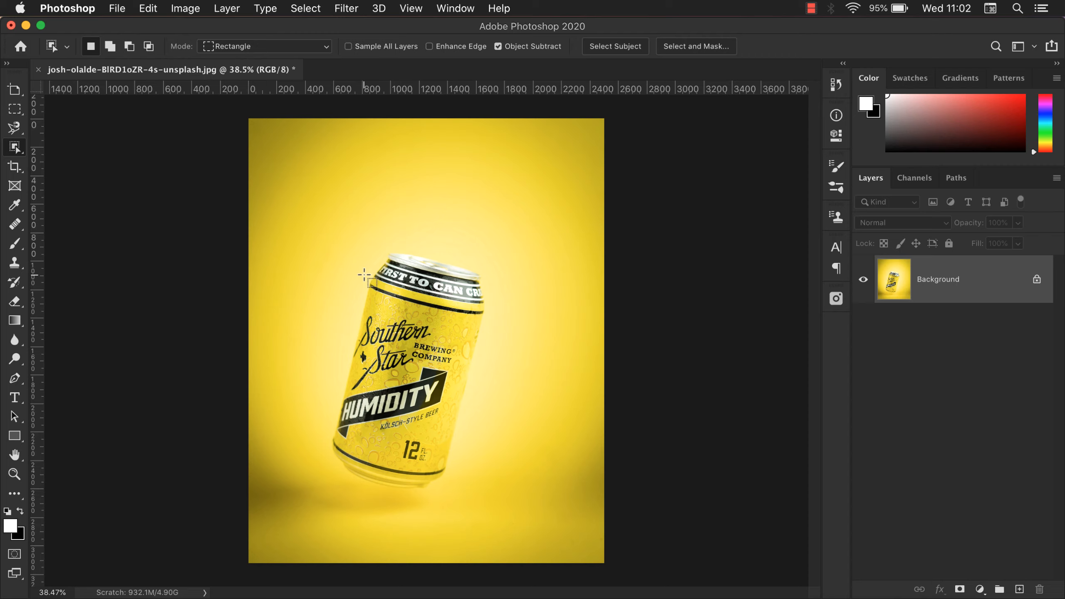
# Set the Object Selection mode to Lasso, draw a loose loop around the can to select it, and deselect.
pyautogui.click(320, 50)
pyautogui.click(317, 60)
pyautogui.click(302, 48)
pyautogui.click(296, 36)
pyautogui.click(293, 47)
pyautogui.click(295, 59)
pyautogui.moveTo(371, 246)
pyautogui.mouseDown()
pyautogui.moveTo(304, 412)
pyautogui.moveTo(327, 496)
pyautogui.moveTo(401, 541)
pyautogui.moveTo(508, 317)
pyautogui.mouseUp()
pyautogui.moveTo(425, 228); pyautogui.dragTo(369, 247)
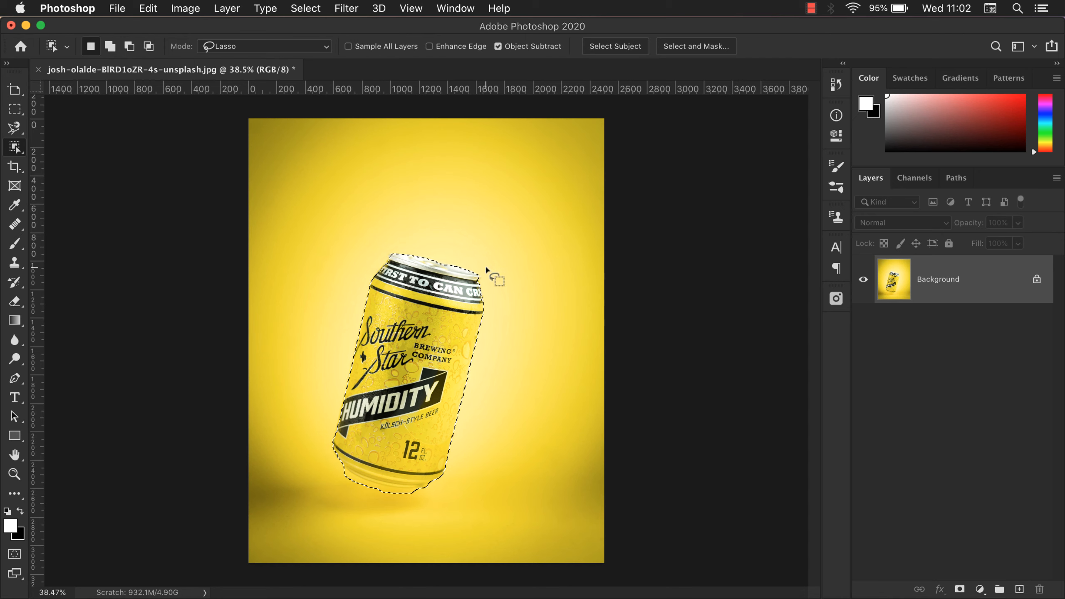
pyautogui.scroll(1, 434, 543)
pyautogui.scroll(1, 432, 541)
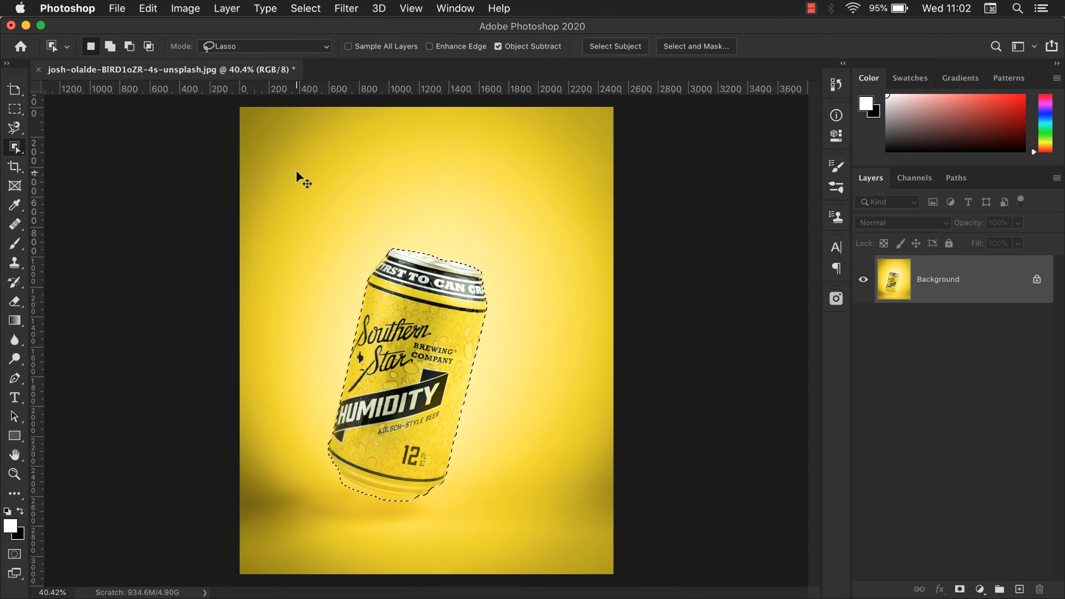
pyautogui.press('super+d')
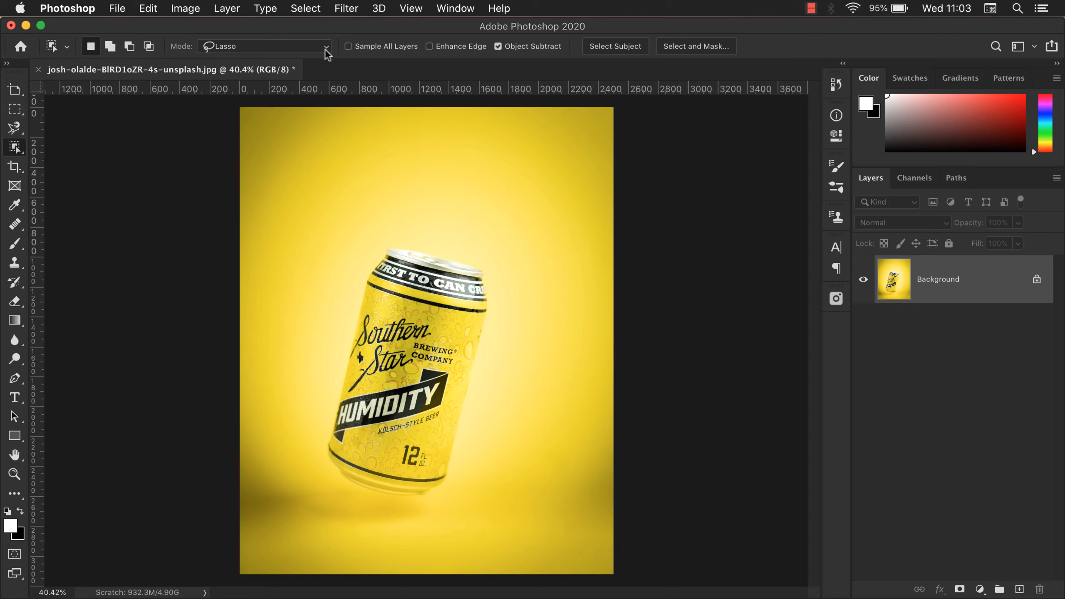
# Change the Object Selection mode to Rectangle and draw a box around the can to select it.
pyautogui.click(327, 54)
pyautogui.click(282, 35)
pyautogui.moveTo(304, 211); pyautogui.dragTo(514, 519)
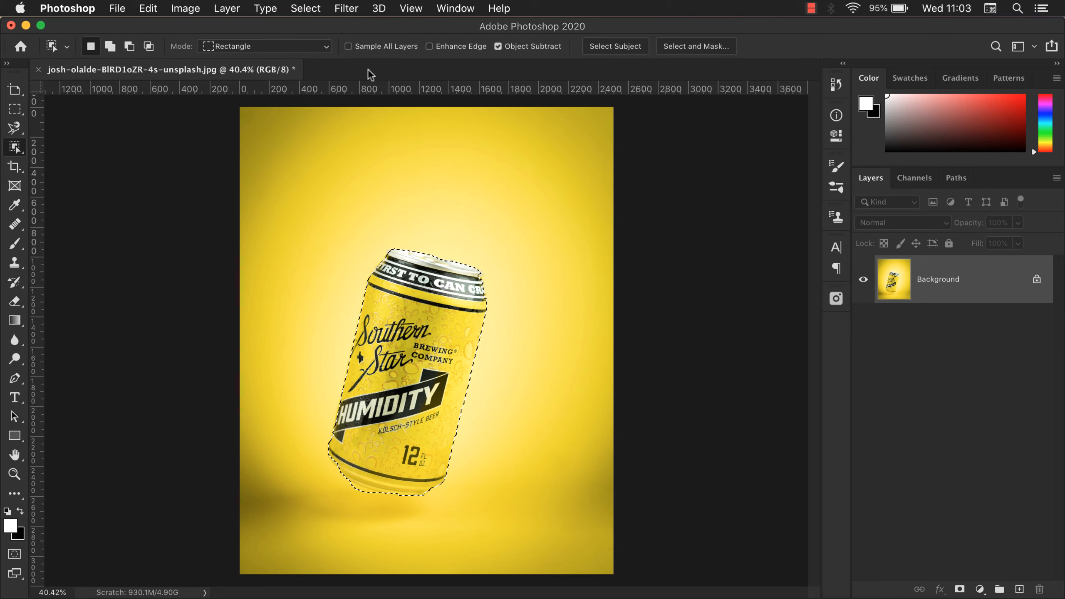
# Turn on Enhance Edge, deselect, and reselect the can with a loose loop in Lasso mode.
pyautogui.click(428, 47)
pyautogui.press('super+d')
pyautogui.click(218, 50)
pyautogui.click(226, 64)
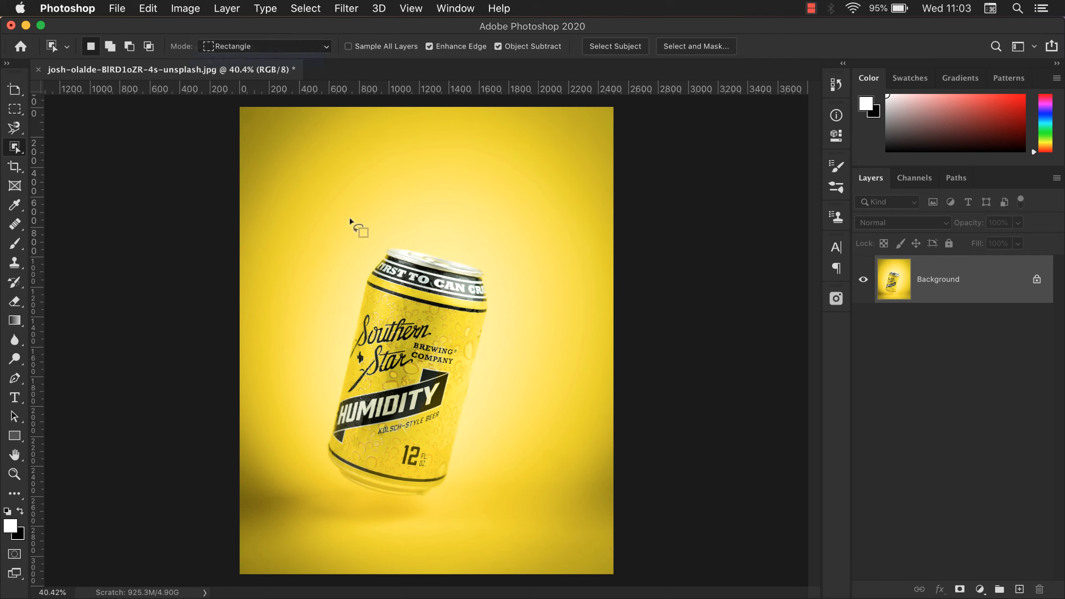
pyautogui.moveTo(361, 227)
pyautogui.mouseDown()
pyautogui.moveTo(298, 376)
pyautogui.moveTo(305, 464)
pyautogui.moveTo(346, 505)
pyautogui.moveTo(434, 512)
pyautogui.moveTo(484, 466)
pyautogui.moveTo(538, 301)
pyautogui.moveTo(404, 217)
pyautogui.mouseUp()
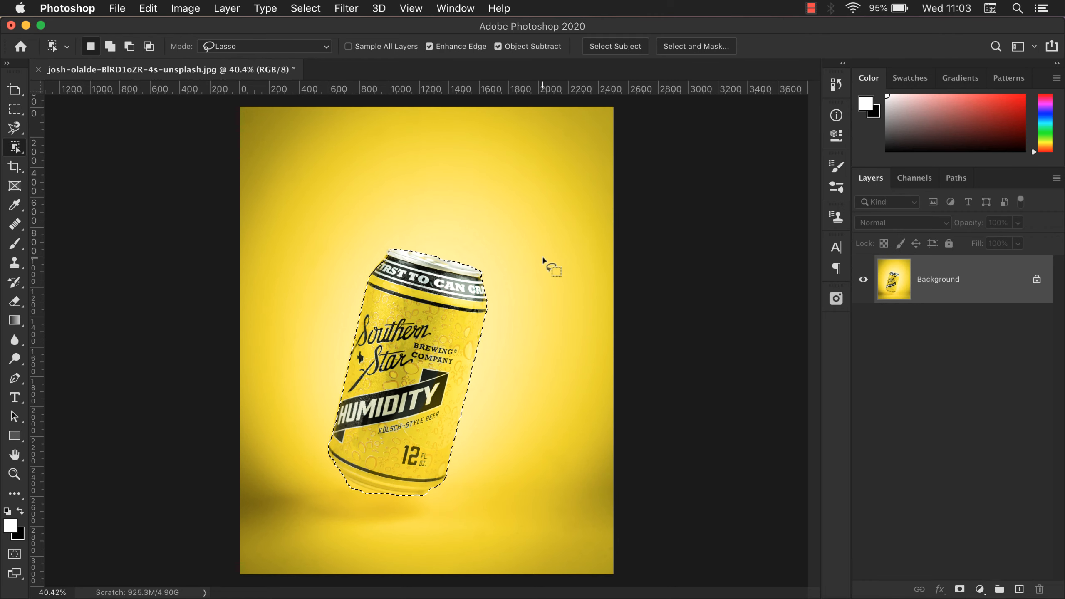
pyautogui.scroll(2, 465, 425)
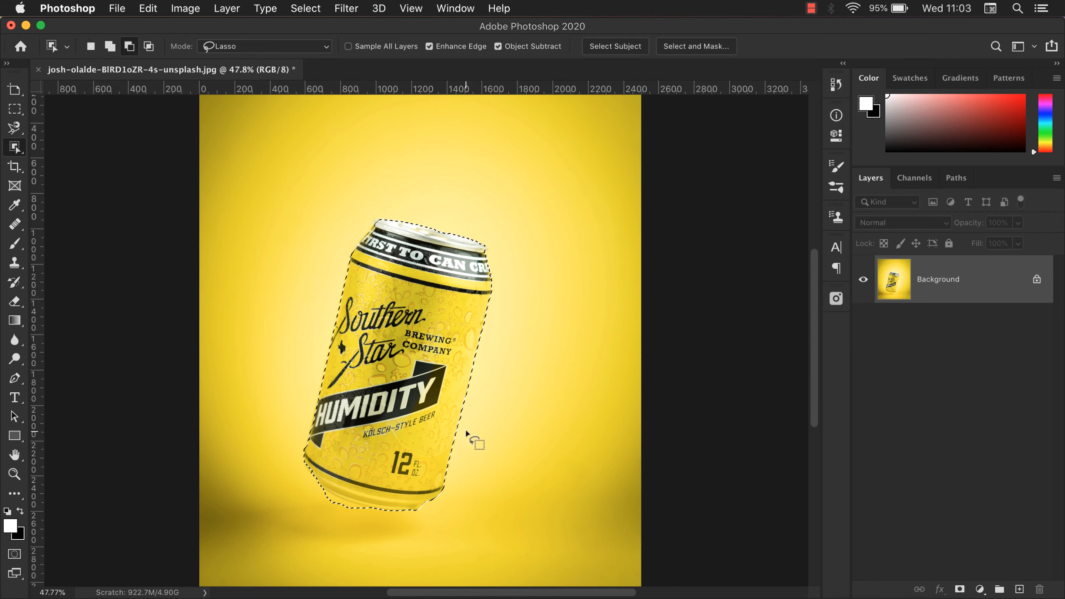
# Turn off Enhance Edge and deselect the can.
pyautogui.click(429, 47)
pyautogui.press('super+d')
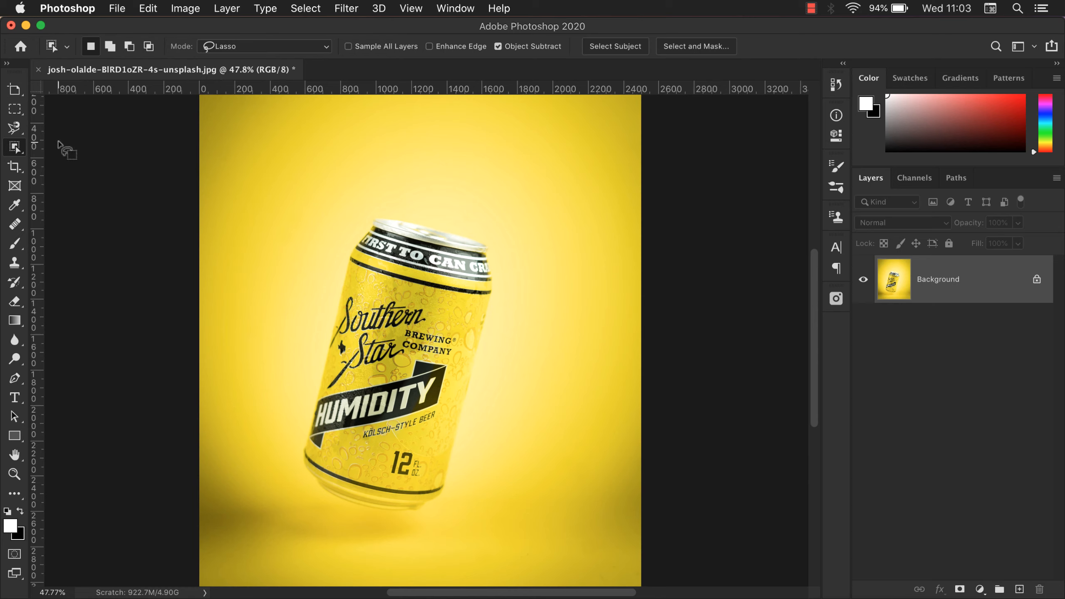
# Switch to the Quick Selection Tool and enlarge its brush to 223 px.
pyautogui.rightClick(23, 147)
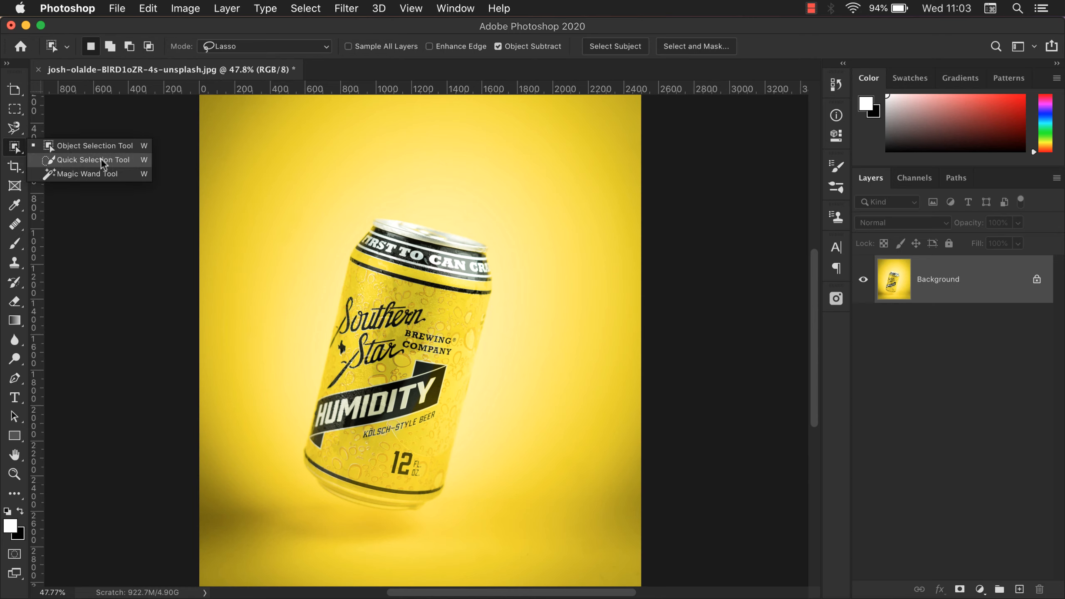
pyautogui.click(100, 160)
pyautogui.scroll(-1, 407, 187)
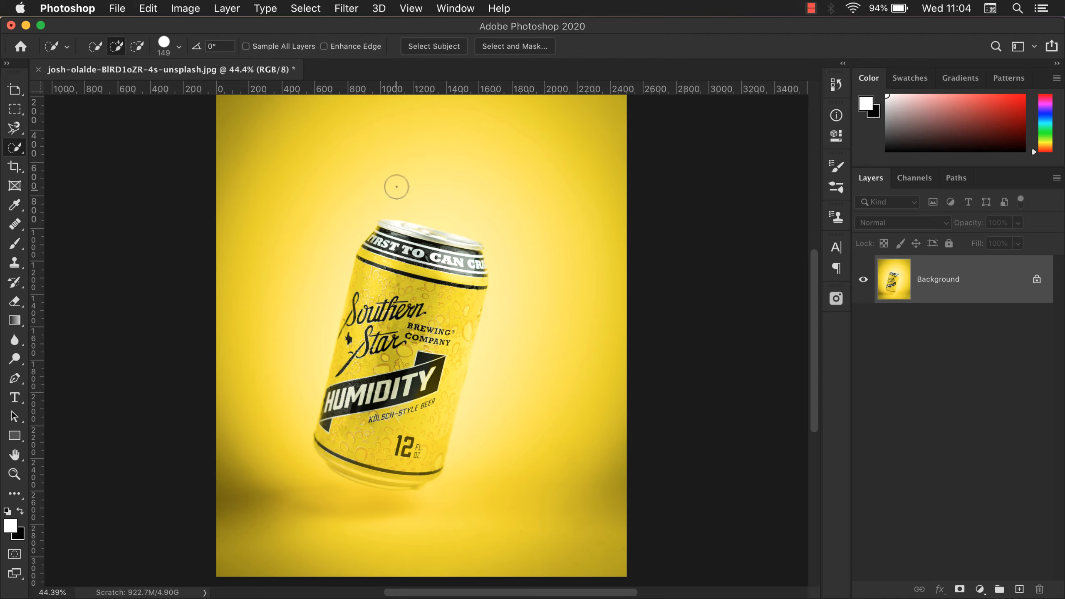
pyautogui.scroll(-1, 396, 195)
pyautogui.scroll(-1, 396, 195)
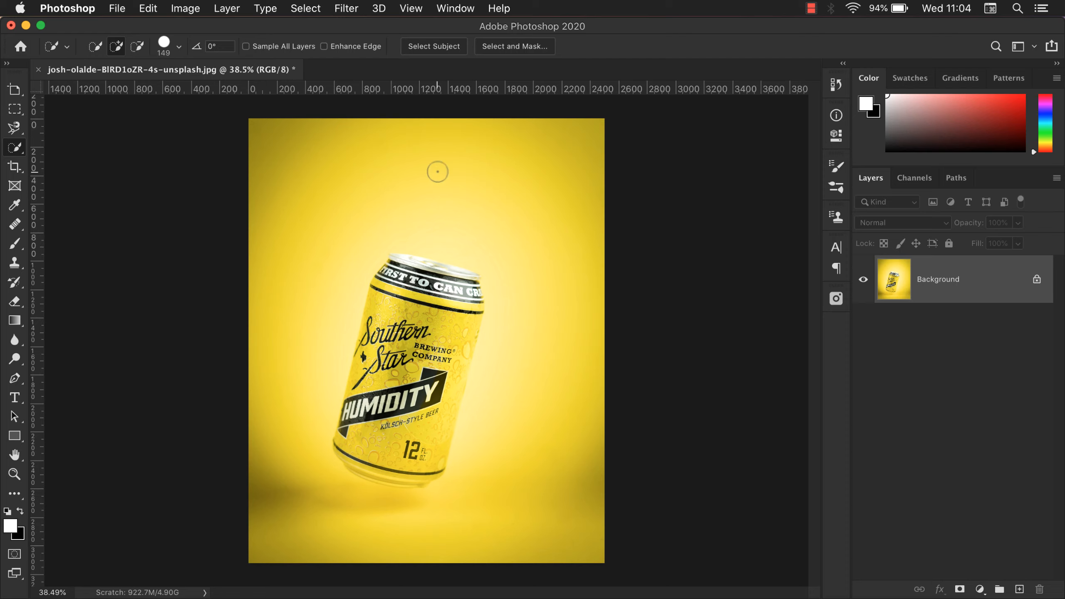
pyautogui.moveTo(440, 173)
pyautogui.mouseDown()
pyautogui.moveTo(474, 170)
pyautogui.moveTo(442, 200)
pyautogui.moveTo(462, 191)
pyautogui.moveTo(457, 213)
pyautogui.mouseUp()
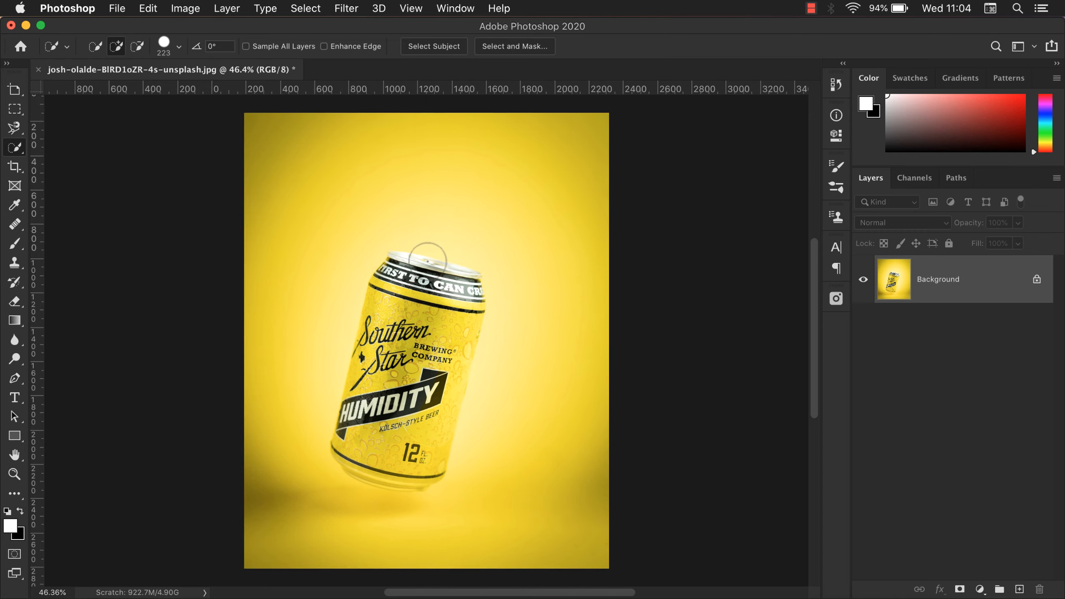
pyautogui.scroll(3, 442, 226)
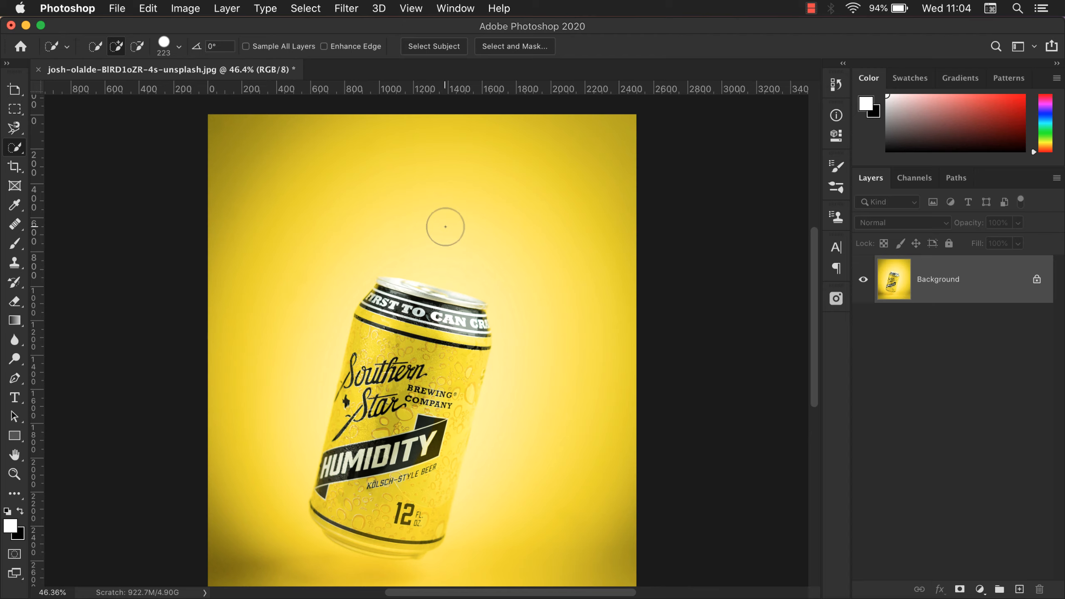
# Enlarge the Quick Selection brush to about 513 px and reduce it to 266 px.
pyautogui.hotkey('ctrl', 'alt')
pyautogui.moveTo(448, 197)
pyautogui.mouseDown()
pyautogui.moveTo(420, 197)
pyautogui.moveTo(498, 196)
pyautogui.moveTo(480, 2)
pyautogui.moveTo(508, 360)
pyautogui.mouseUp()
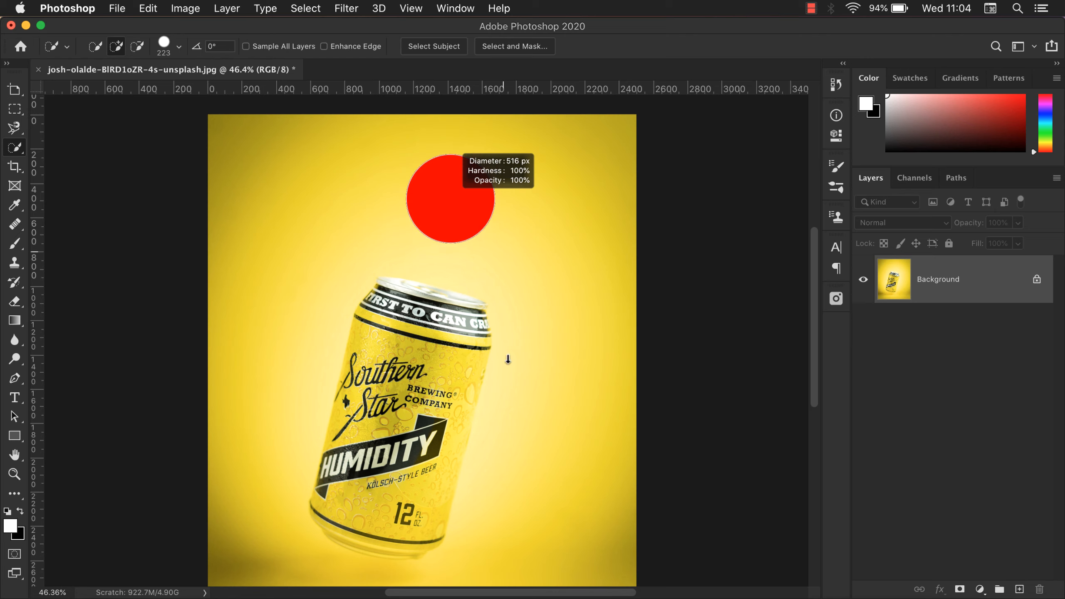
pyautogui.moveTo(519, 450); pyautogui.dragTo(518, 450)
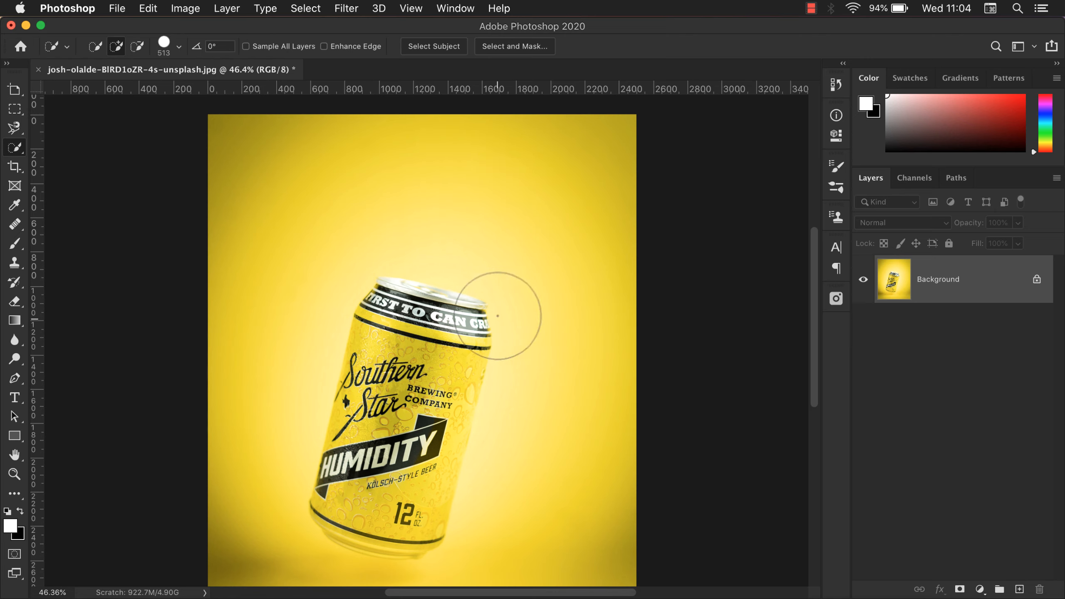
pyautogui.moveTo(480, 215); pyautogui.dragTo(437, 221)
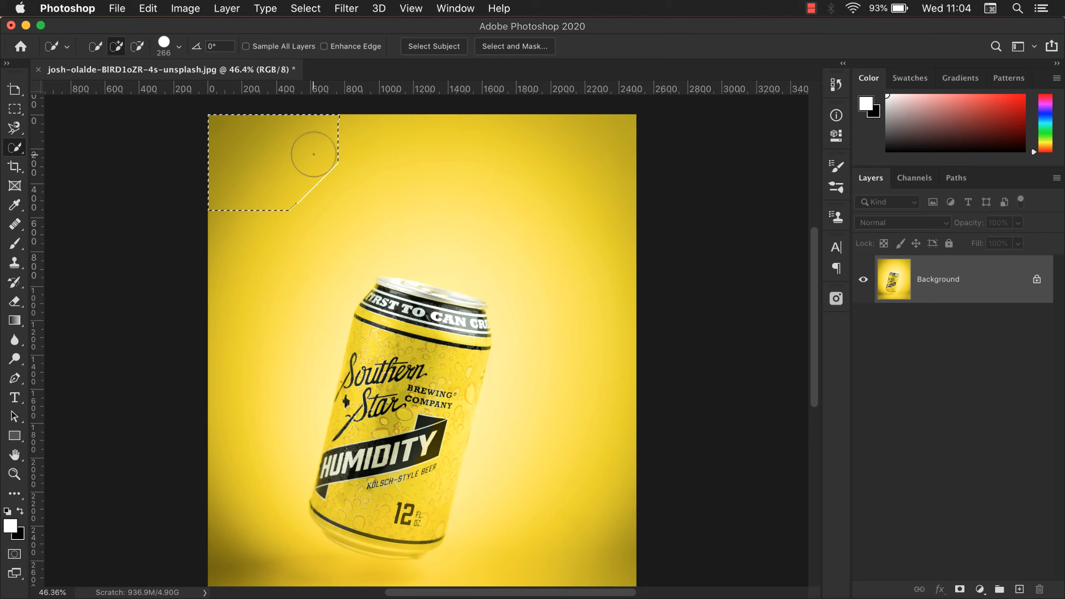
# Paint a quick selection from the photo's upper-left corner across the background and can, and deselect.
pyautogui.moveTo(312, 150)
pyautogui.mouseDown()
pyautogui.moveTo(342, 125)
pyautogui.moveTo(341, 188)
pyautogui.moveTo(289, 223)
pyautogui.moveTo(371, 218)
pyautogui.moveTo(346, 170)
pyautogui.moveTo(466, 201)
pyautogui.moveTo(361, 163)
pyautogui.moveTo(396, 158)
pyautogui.moveTo(435, 170)
pyautogui.moveTo(429, 163)
pyautogui.moveTo(522, 154)
pyautogui.moveTo(580, 170)
pyautogui.moveTo(620, 283)
pyautogui.moveTo(588, 317)
pyautogui.moveTo(578, 390)
pyautogui.mouseUp()
pyautogui.scroll(-3, 611, 284)
pyautogui.scroll(-3, 578, 390)
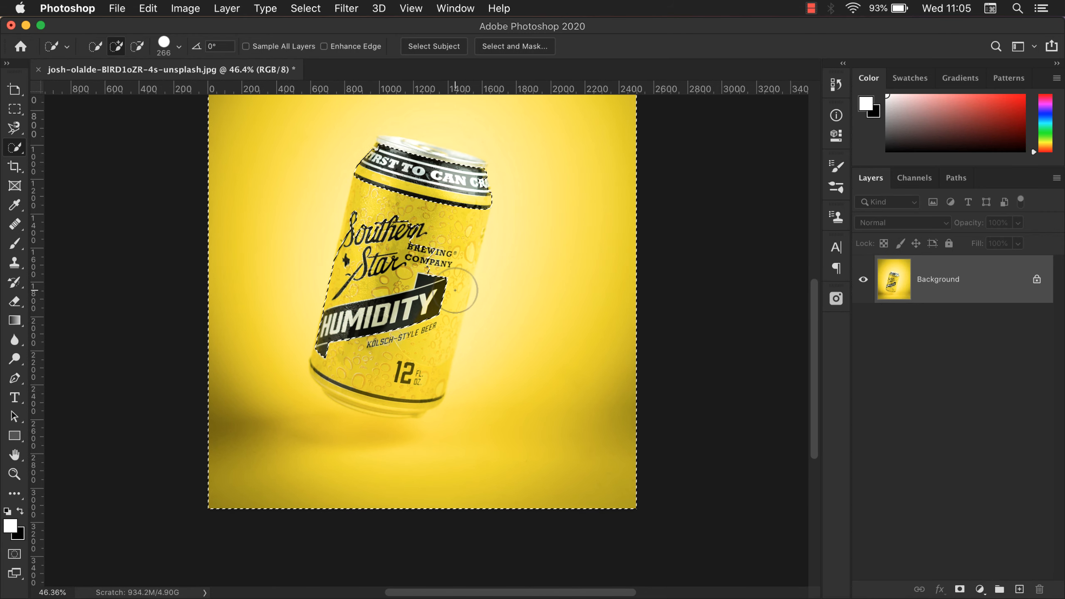
pyautogui.press('super+d')
# Paint a quick selection over the background's upper-left area and subtract small parts along its inner edge.
pyautogui.scroll(-3, 374, 214)
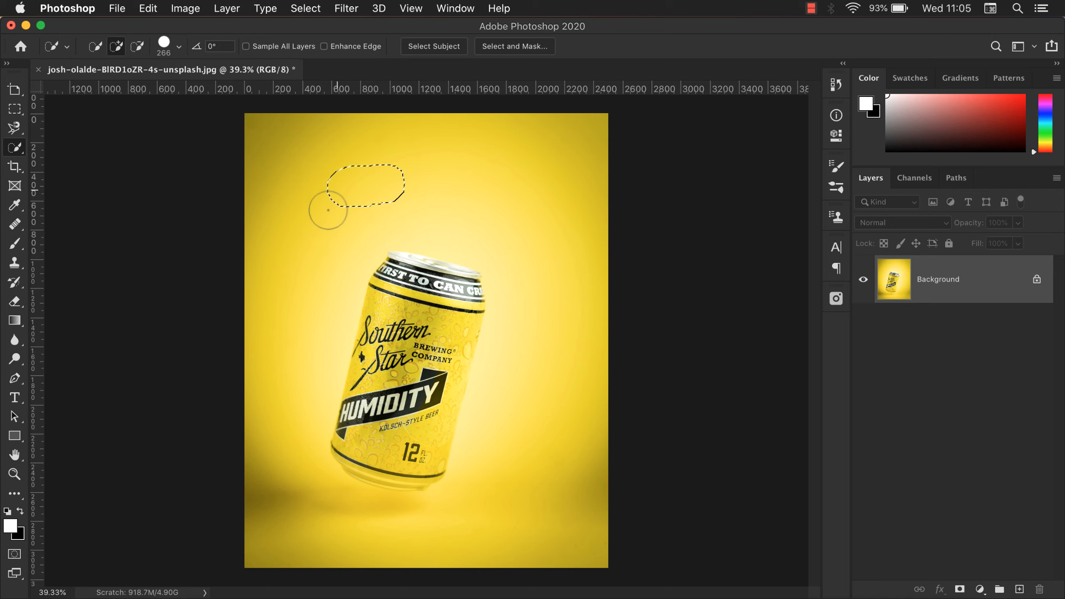
pyautogui.moveTo(327, 210); pyautogui.dragTo(289, 143)
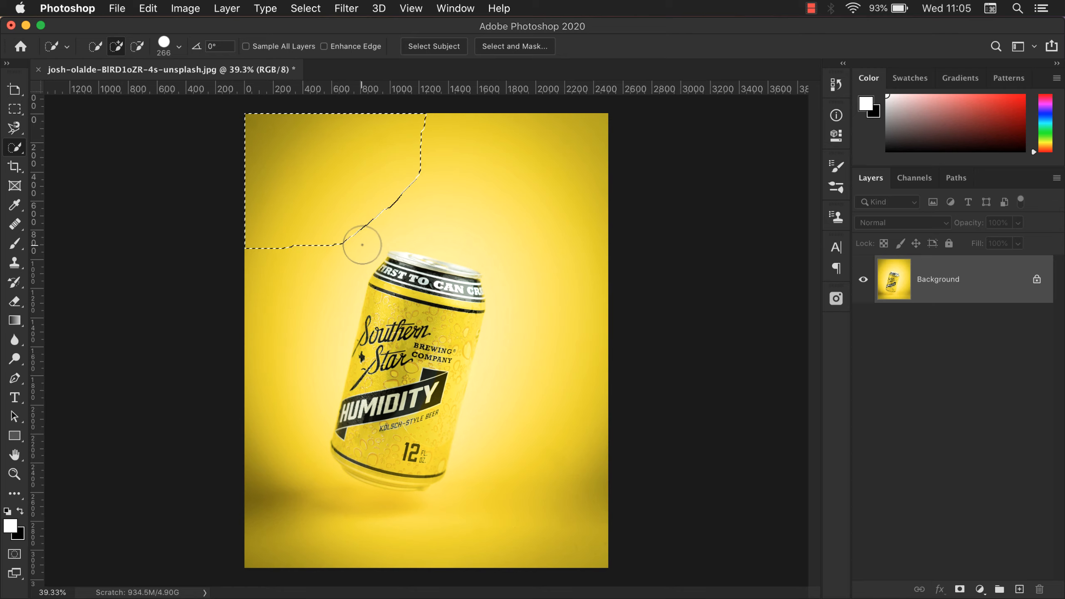
pyautogui.press('alt')
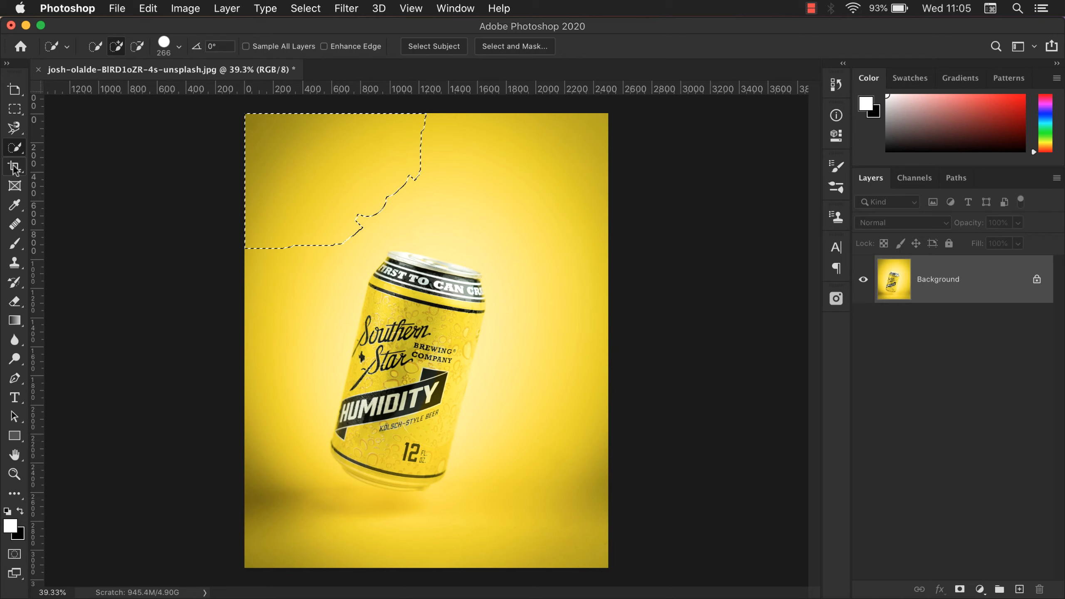
# Clear the selection and use the Magic Wand Tool to select the background near the photo's upper-left corner.
pyautogui.rightClick(14, 147)
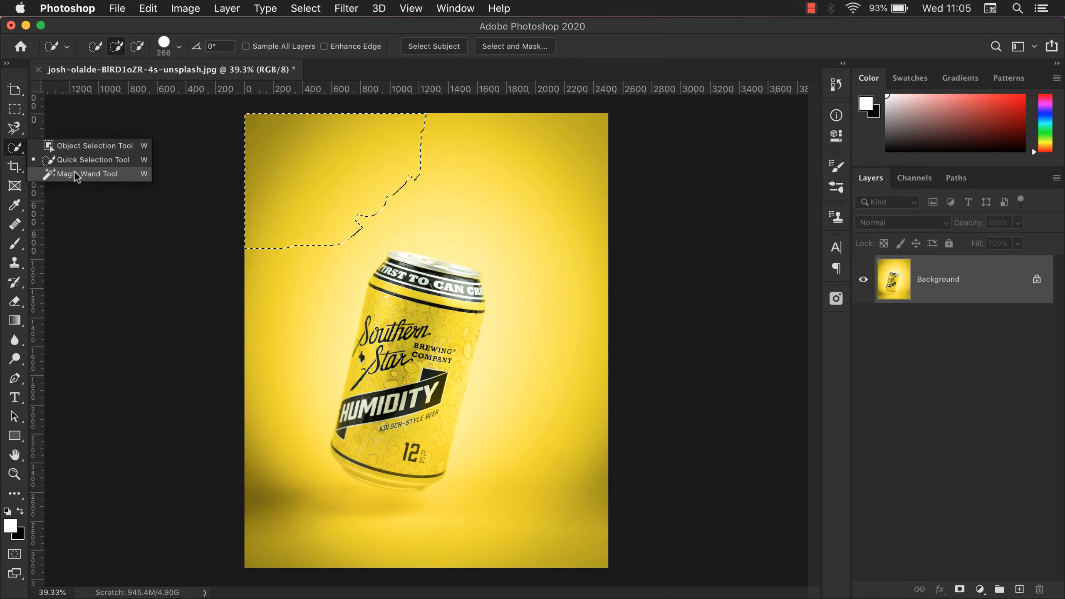
pyautogui.click(98, 173)
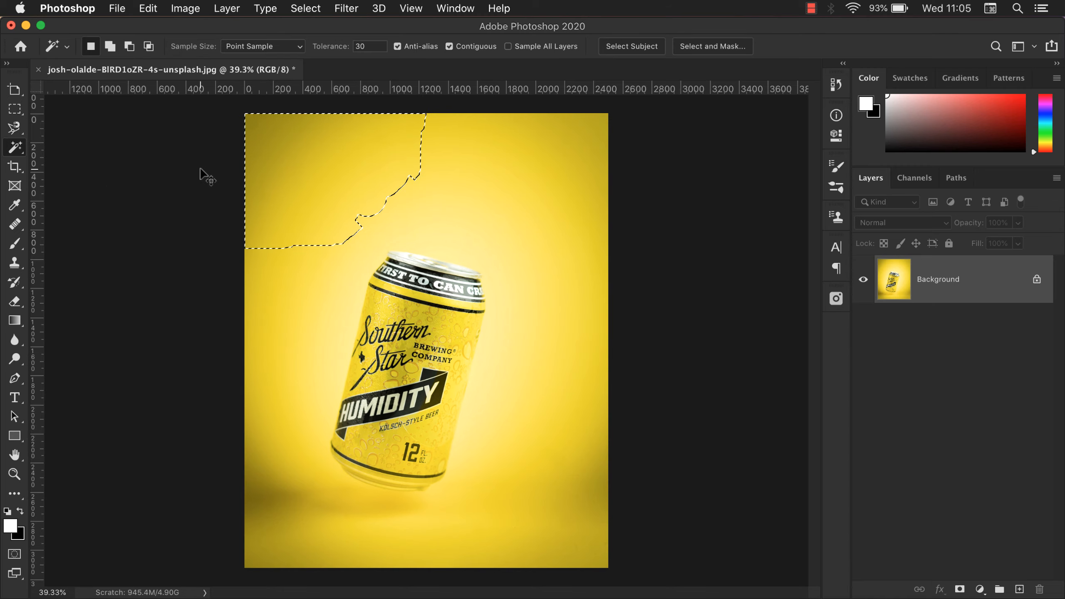
pyautogui.press('super+d')
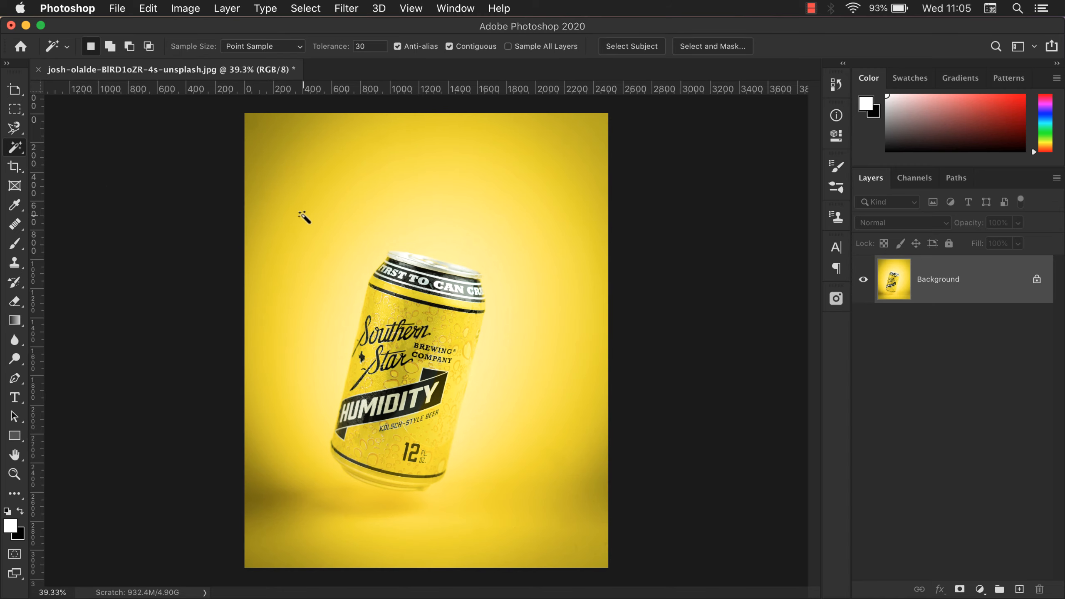
pyautogui.click(287, 143)
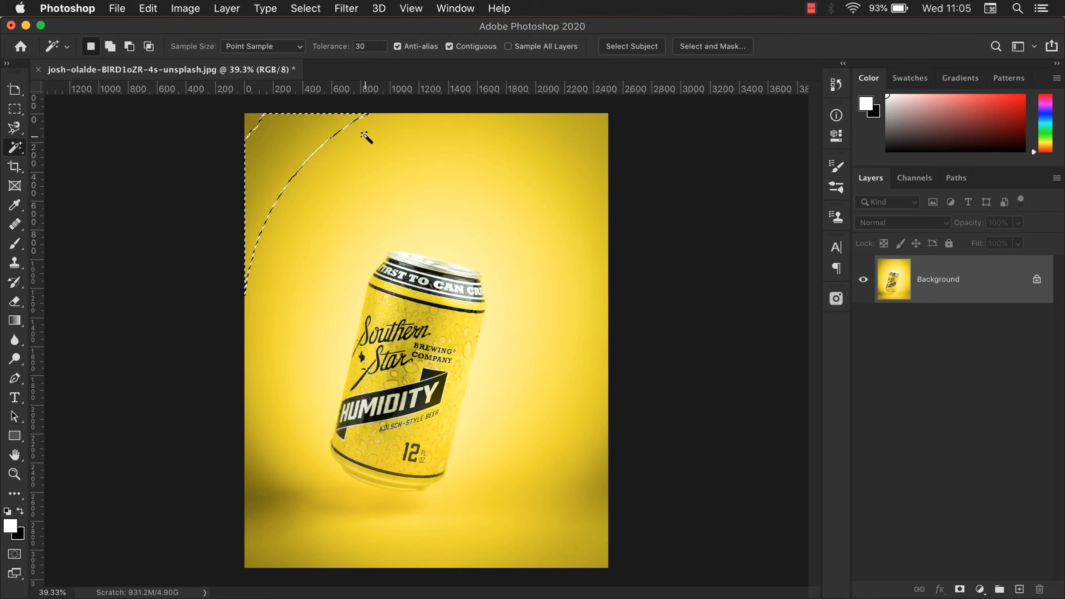
# Deselect, set the Magic Wand tolerance to 2, and sample the same upper-left background area.
pyautogui.click(369, 46)
pyautogui.press('super+d')
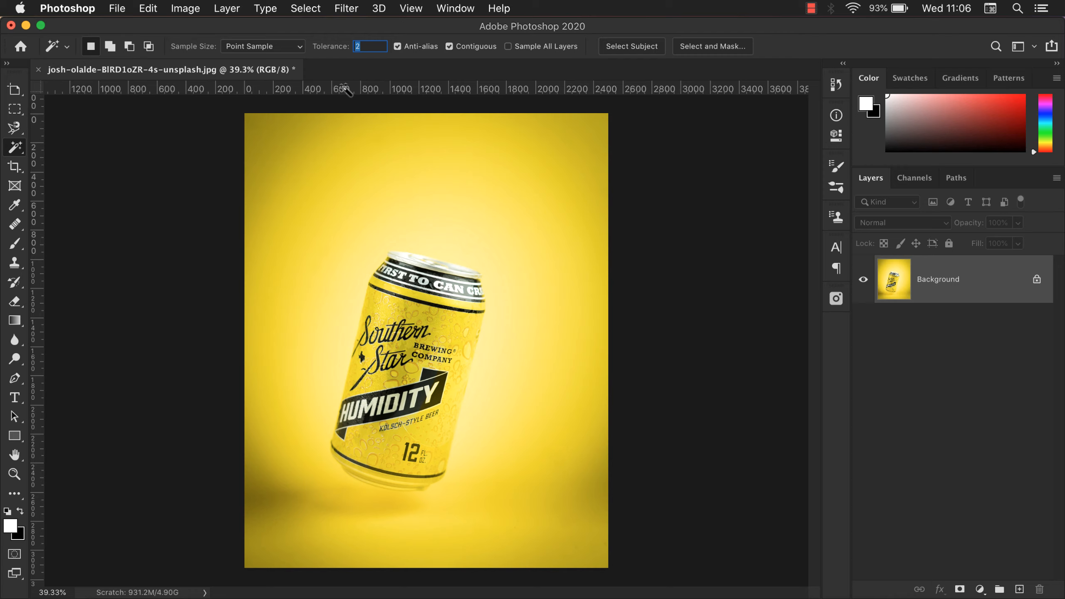
pyautogui.click(287, 159)
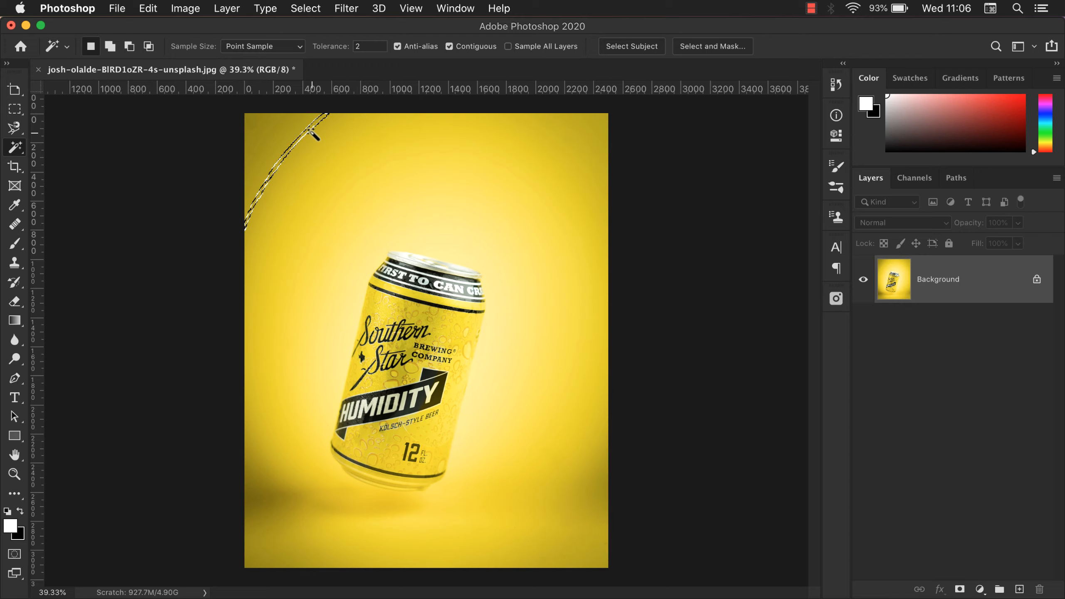
# Set the Magic Wand tolerance to 60 and select the background above the can.
pyautogui.click(321, 47)
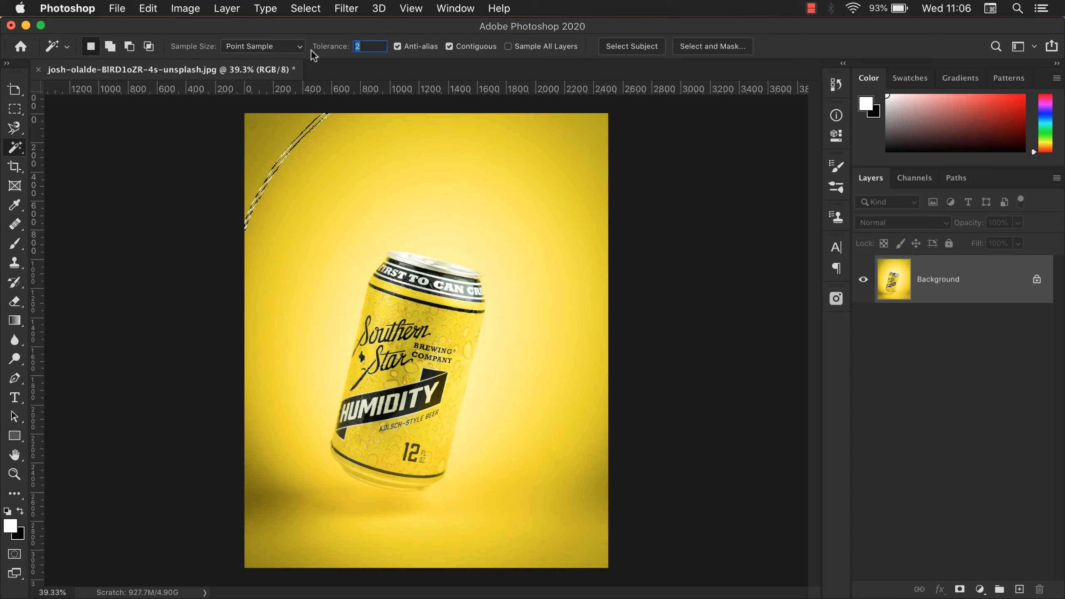
pyautogui.write('60')
pyautogui.click(345, 146)
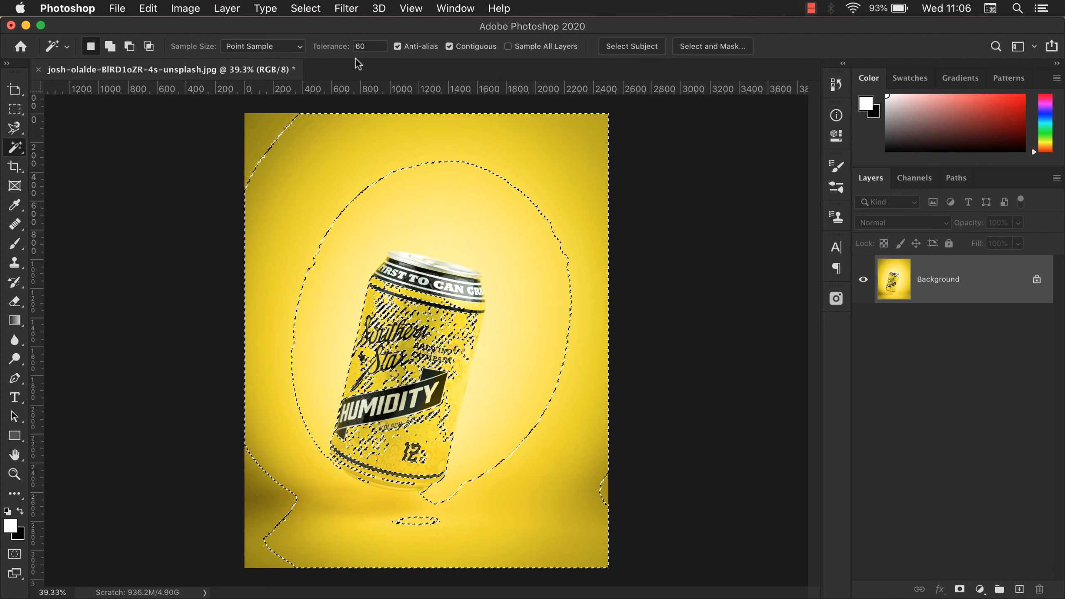
pyautogui.rightClick(20, 154)
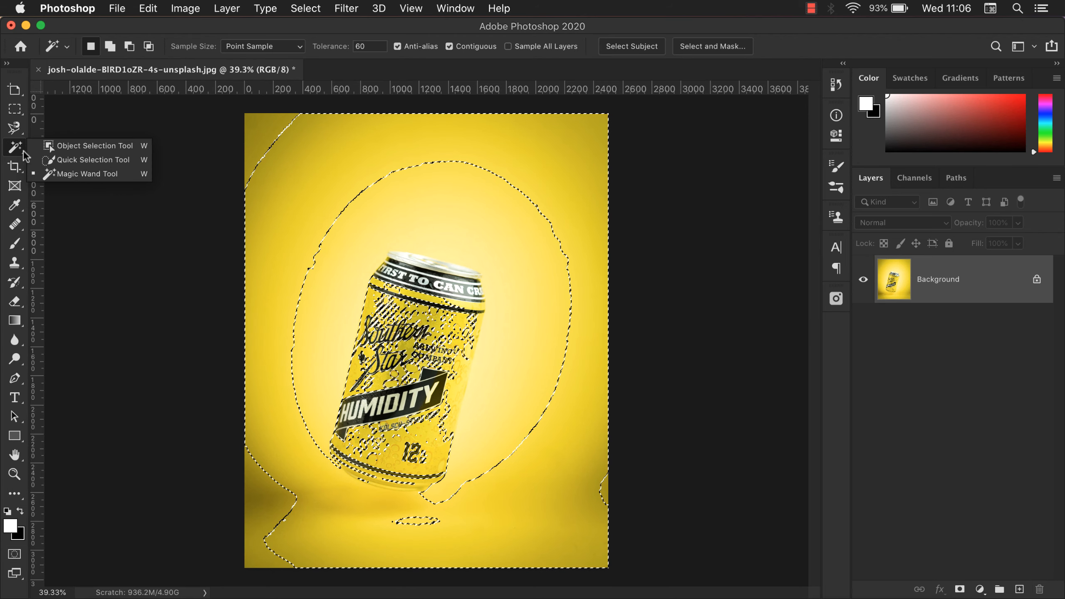
pyautogui.click(25, 159)
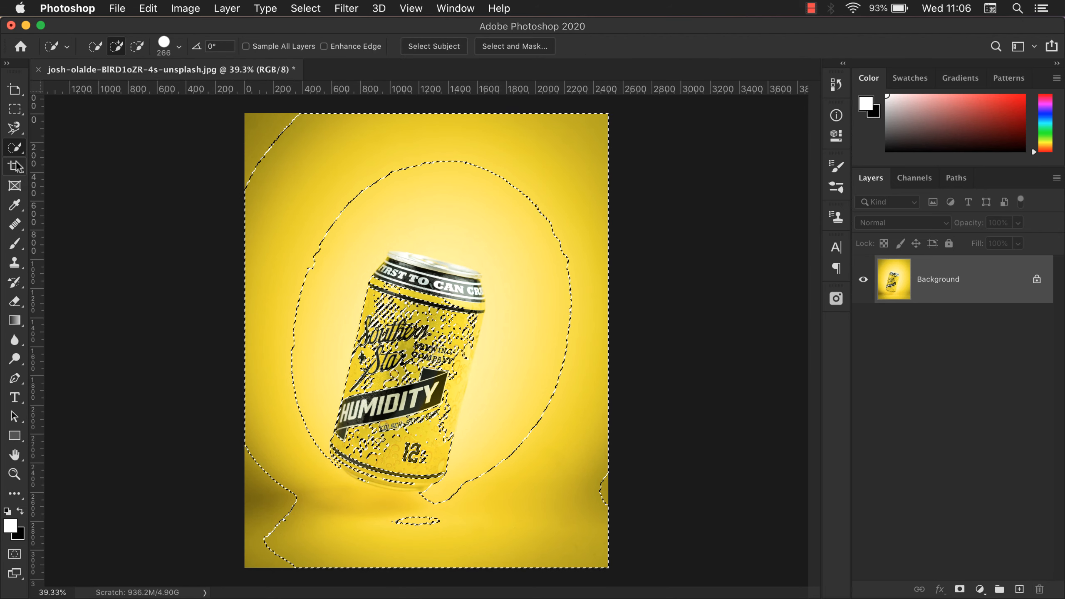
pyautogui.rightClick(16, 147)
pyautogui.click(51, 173)
pyautogui.click(233, 47)
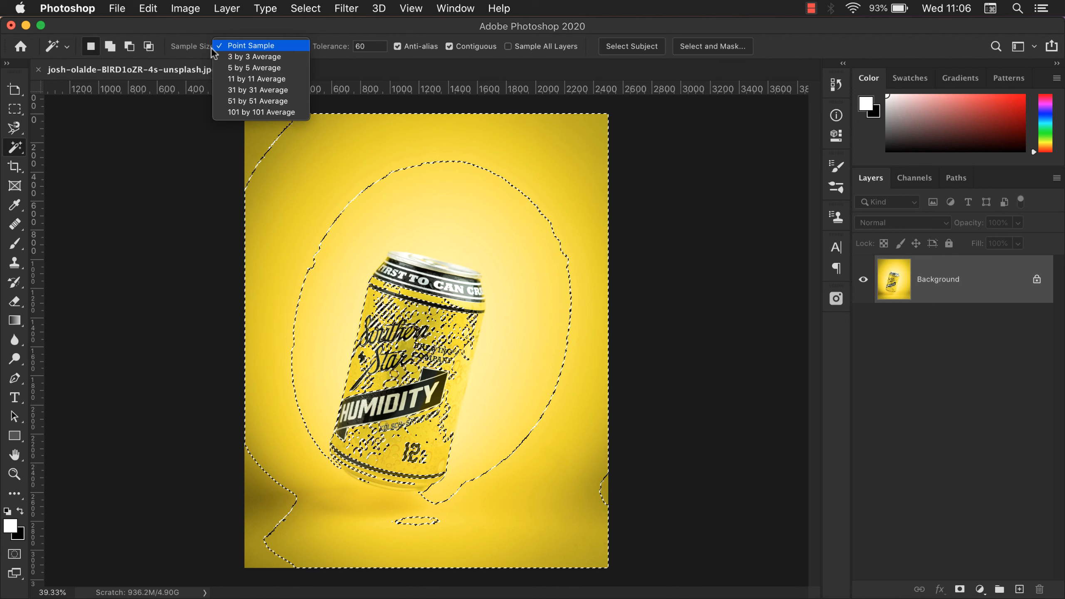
pyautogui.click(169, 50)
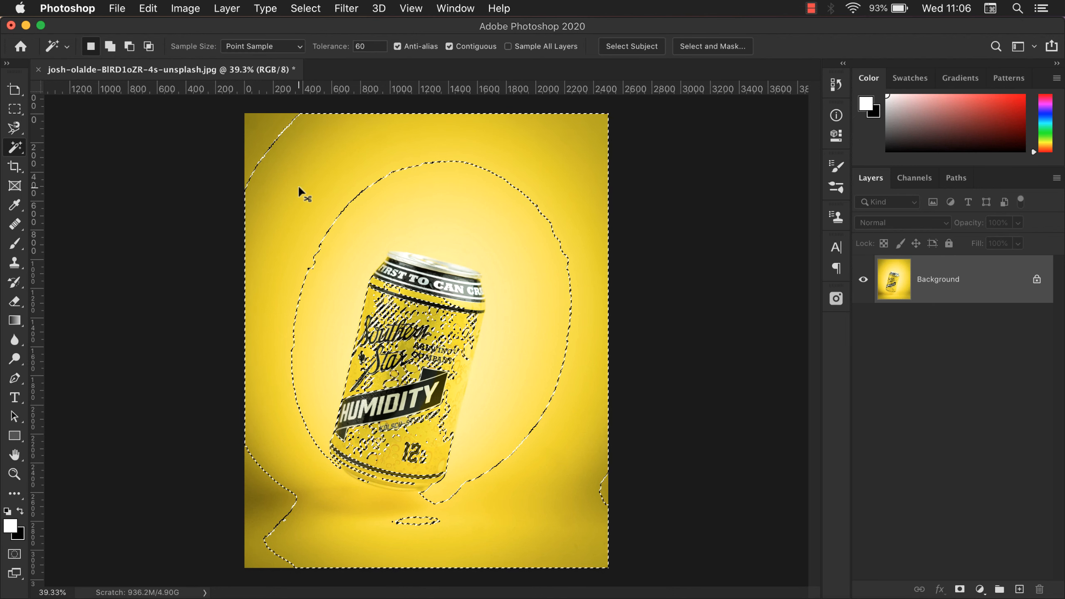
# Deselect and set the Magic Wand sample size to 3 by 3 Average.
pyautogui.press('super+d')
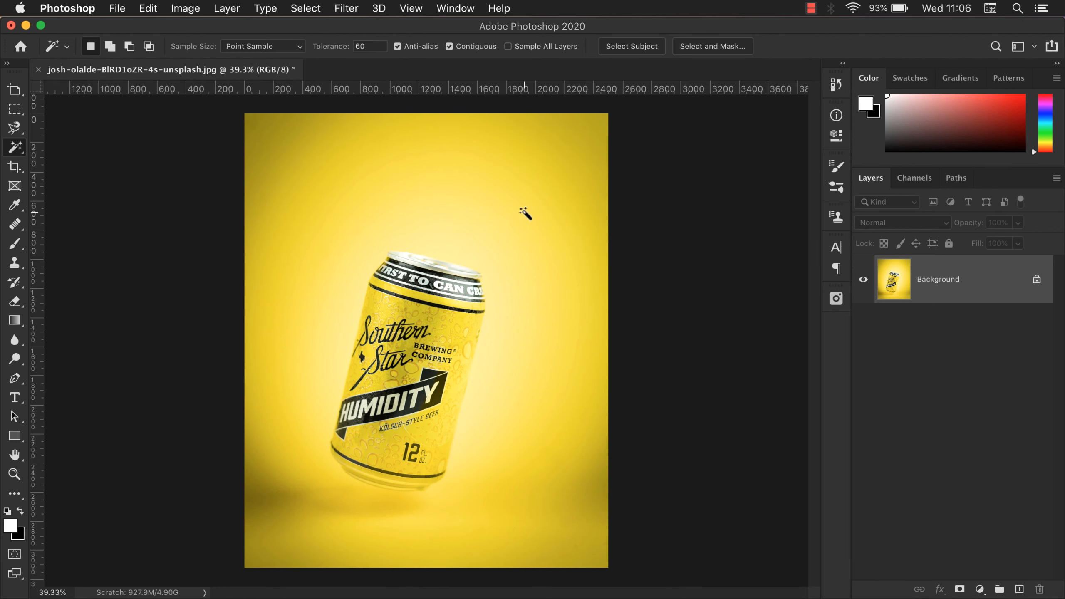
pyautogui.click(238, 46)
pyautogui.click(262, 44)
pyautogui.click(294, 48)
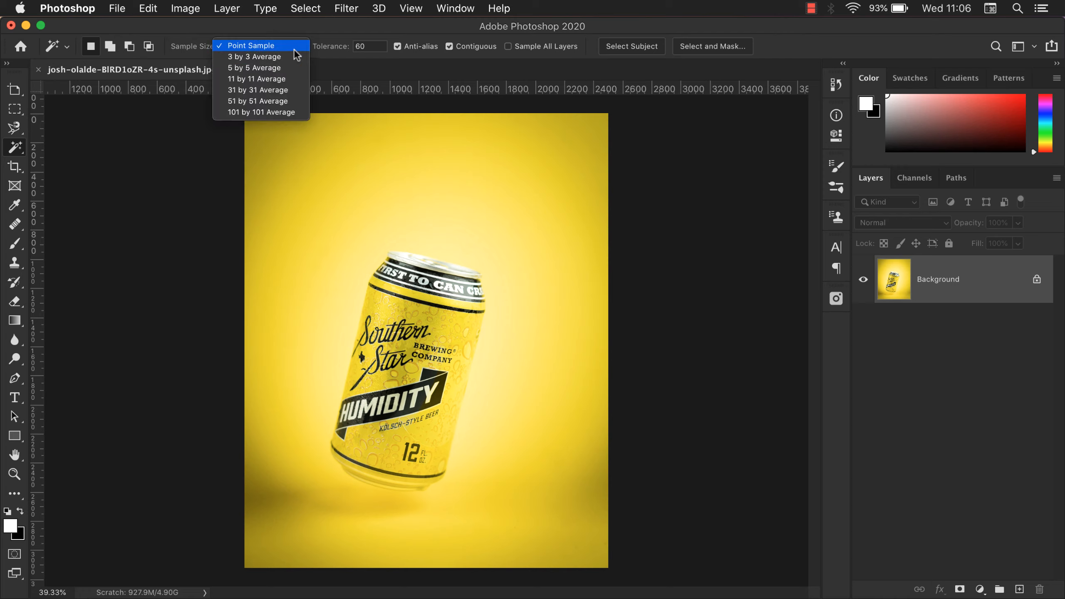
pyautogui.click(291, 52)
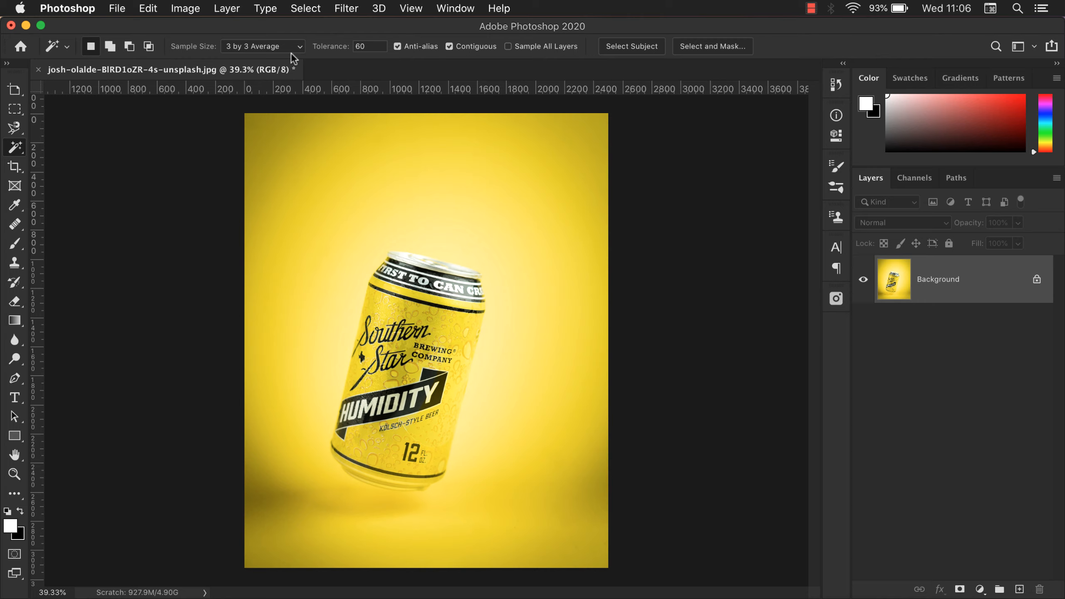
# Set the sample size to 51 by 51 Average and select the background above the can's right side.
pyautogui.click(294, 50)
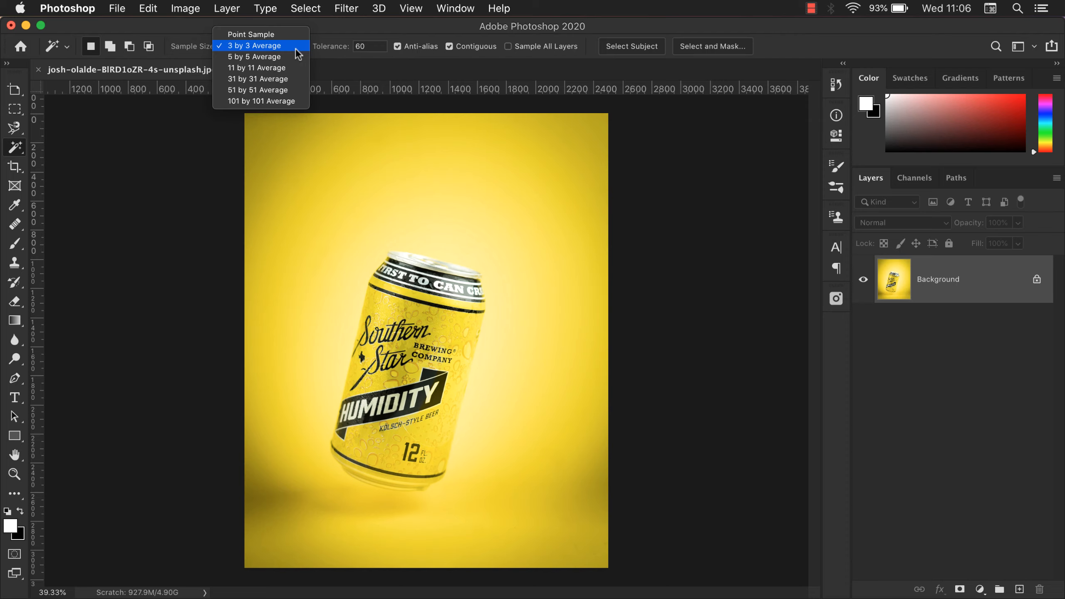
pyautogui.click(290, 89)
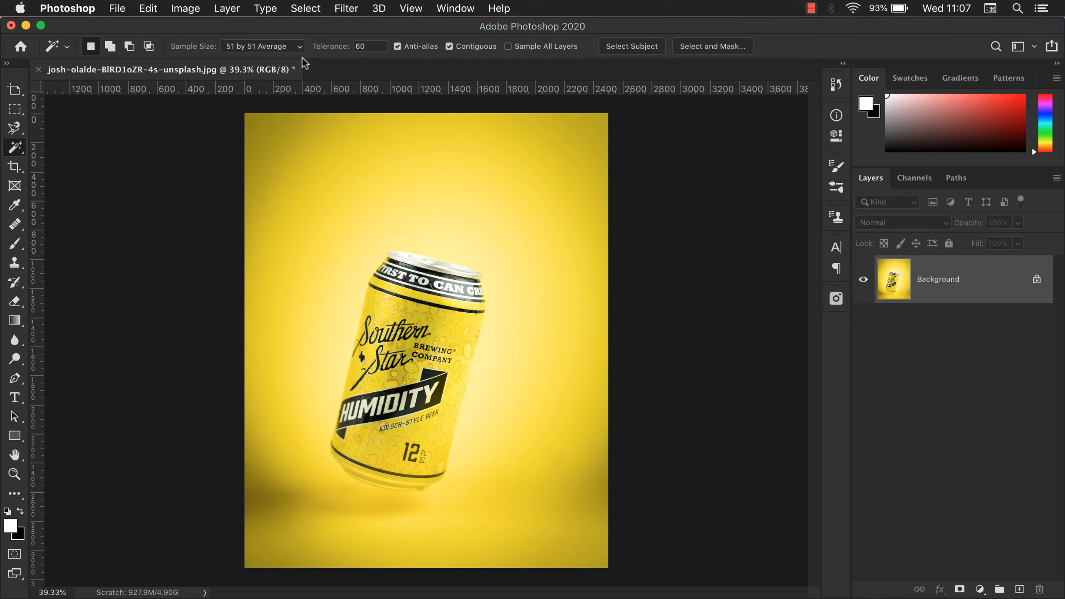
pyautogui.click(501, 181)
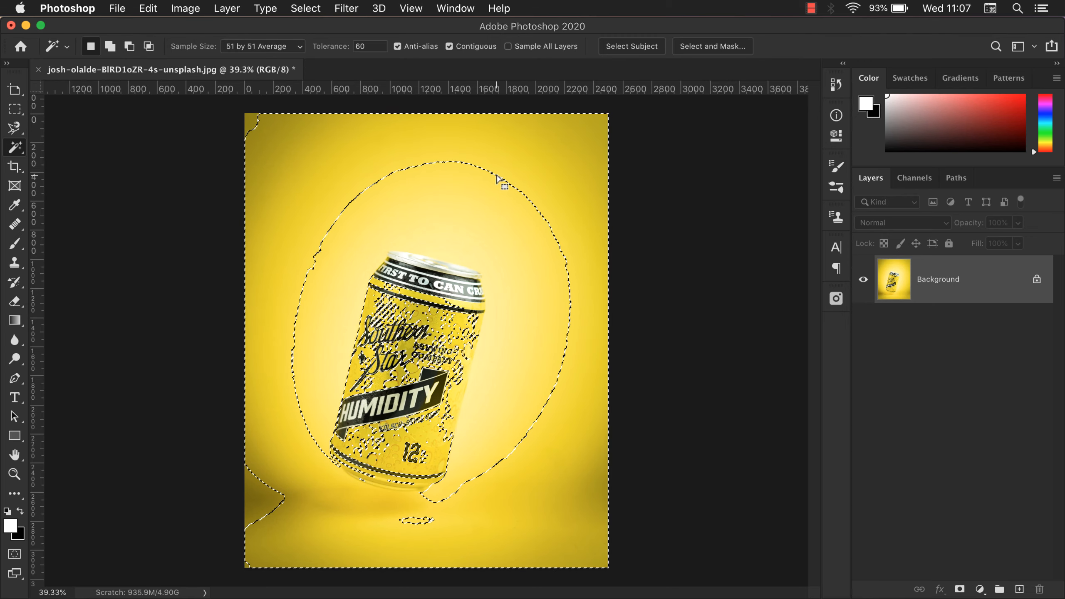
# Deselect and return the Magic Wand sample size to Point Sample.
pyautogui.press('super+d')
pyautogui.click(285, 46)
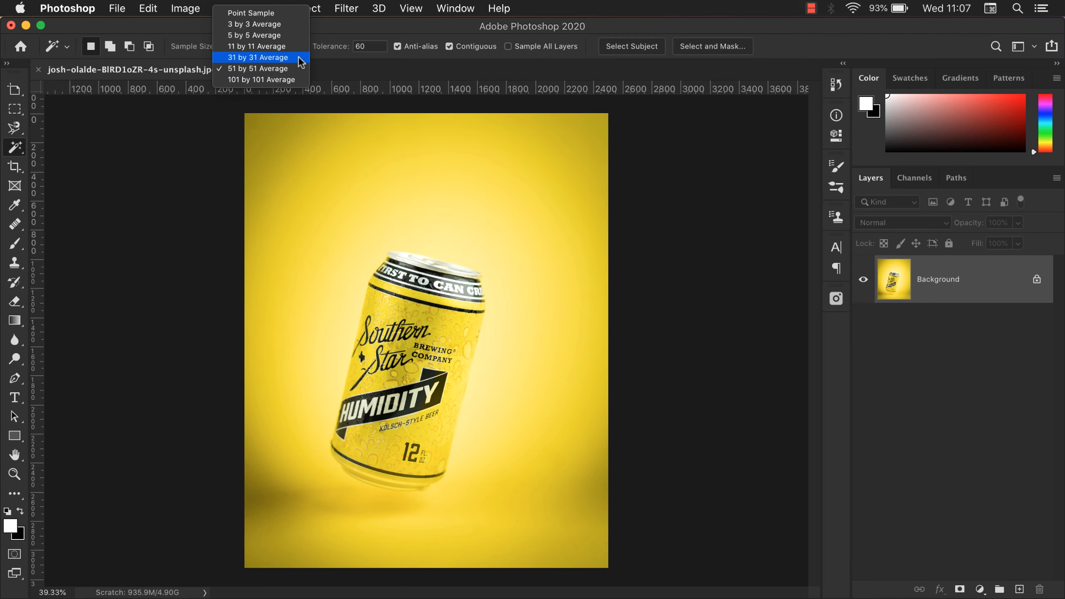
pyautogui.click(274, 16)
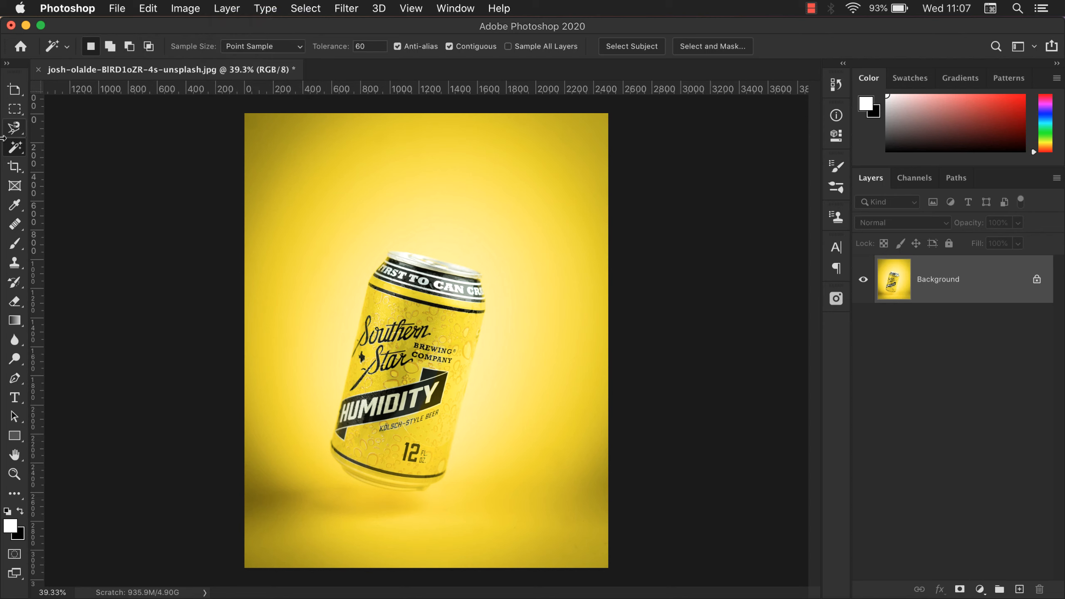
# Switch to the Object Selection Tool.
pyautogui.rightClick(14, 147)
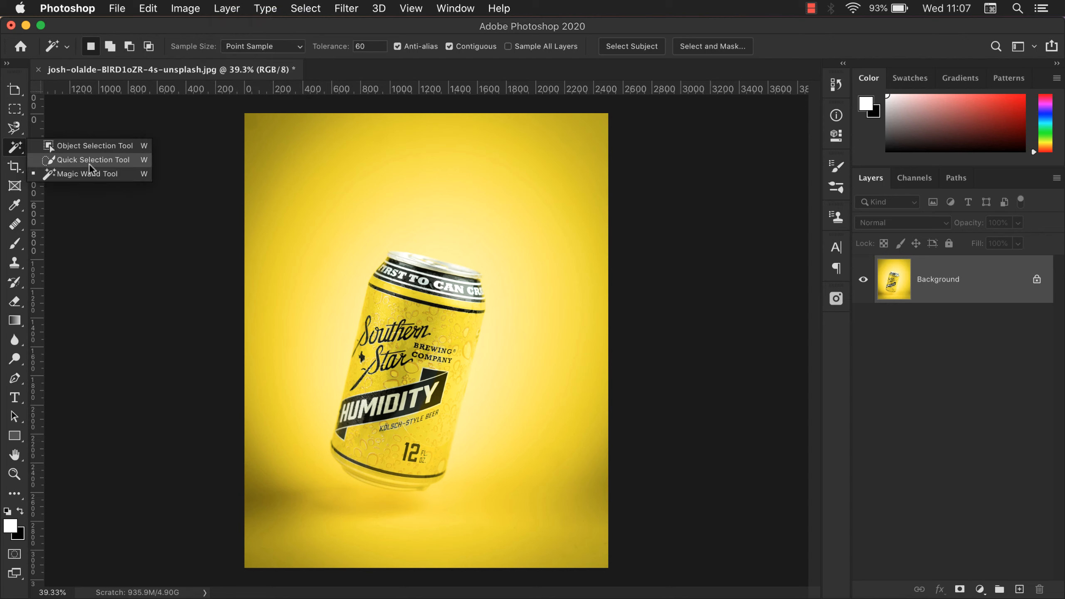
pyautogui.click(95, 147)
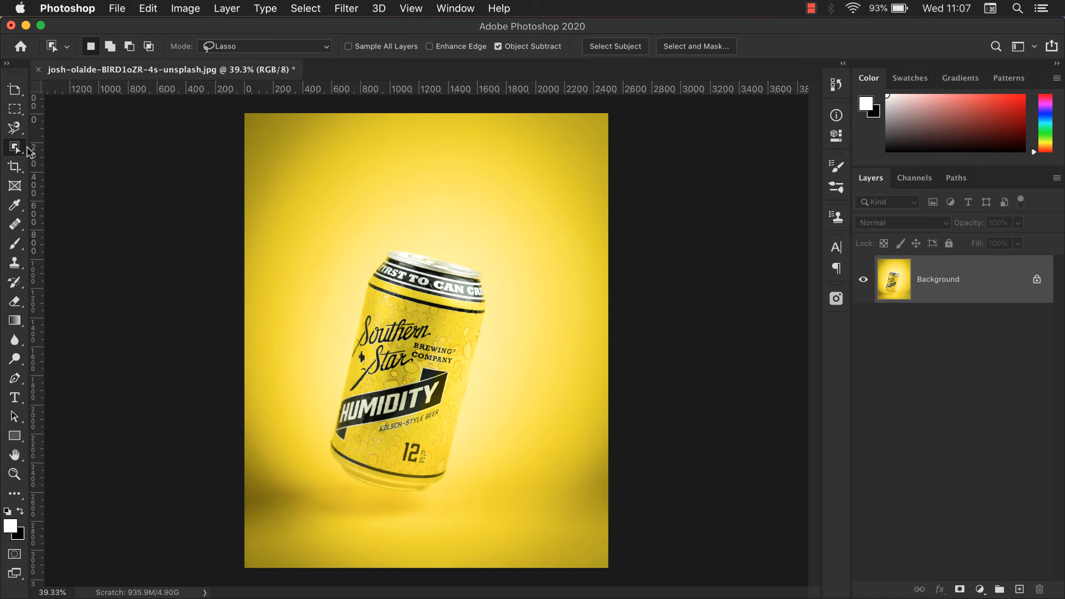
# Draw a loose freehand Lasso selection around the whole can, preview it in Select and Mask, and cancel.
pyautogui.rightClick(17, 132)
pyautogui.click(59, 140)
pyautogui.rightClick(20, 131)
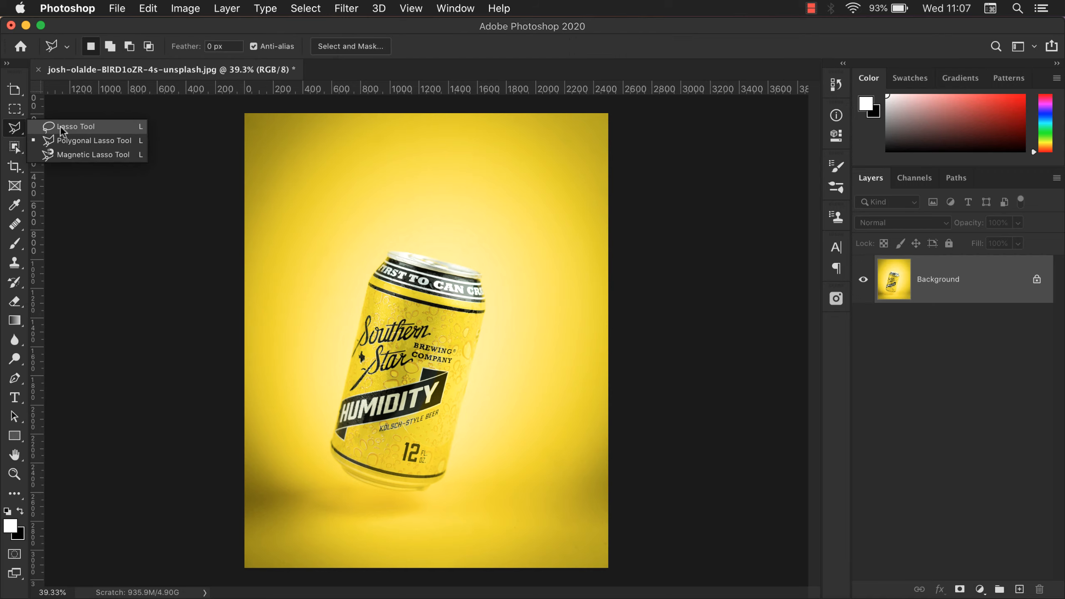
pyautogui.click(58, 129)
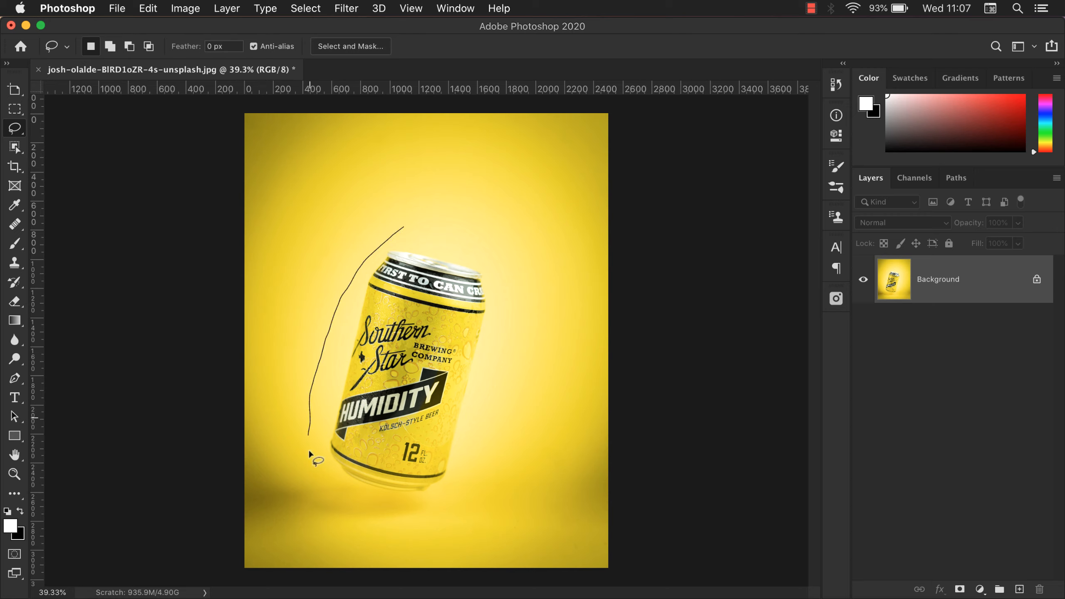
pyautogui.moveTo(439, 222); pyautogui.dragTo(419, 225)
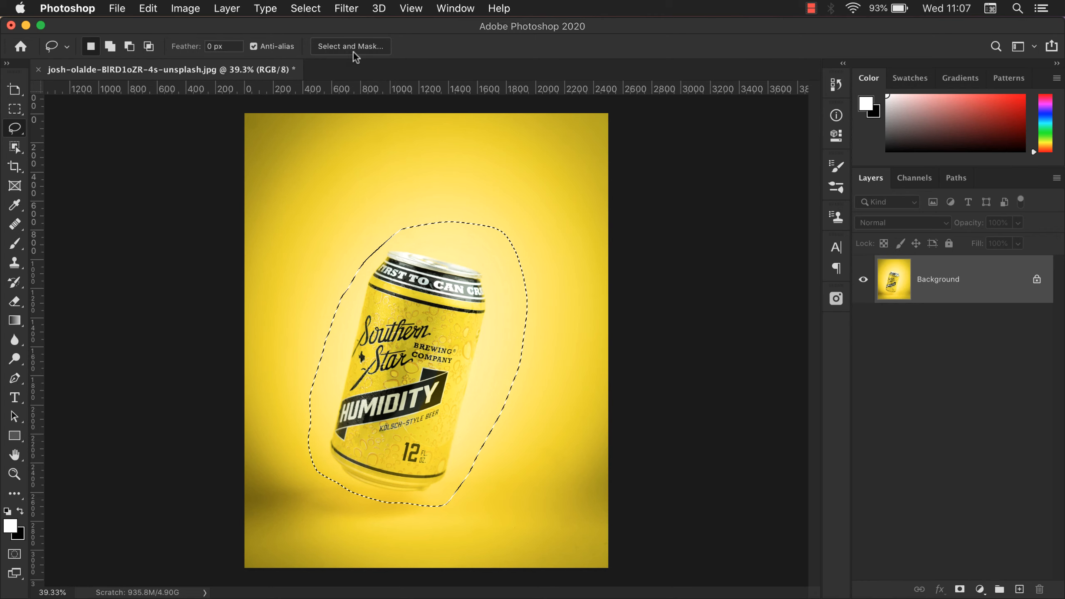
pyautogui.click(341, 50)
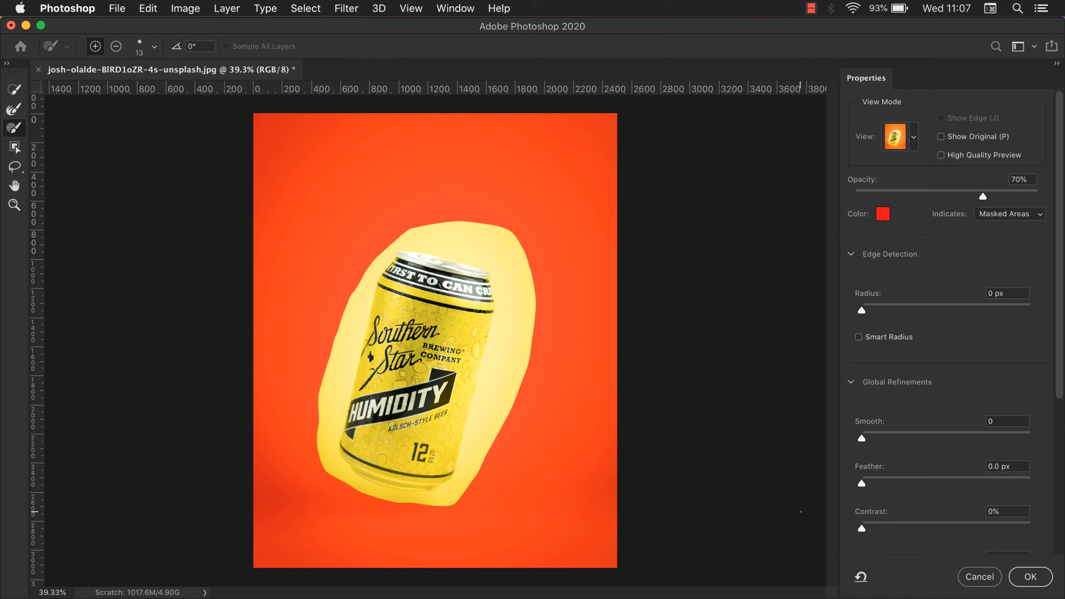
pyautogui.click(977, 576)
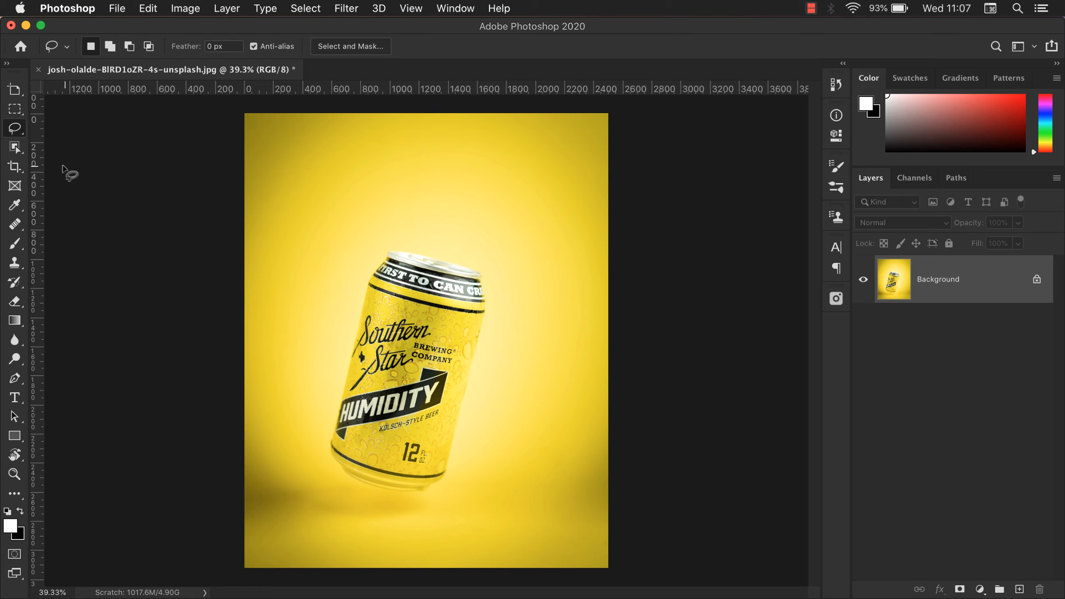
# Switch to the Quick Selection Tool and select the can with Select Subject.
pyautogui.click(14, 128)
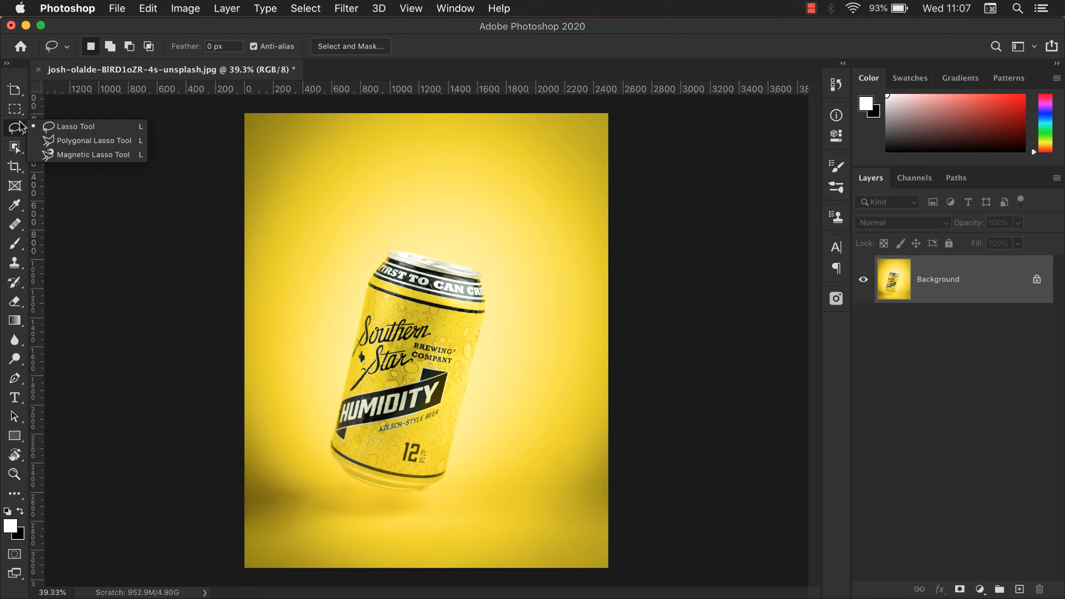
pyautogui.click(14, 147)
pyautogui.click(61, 159)
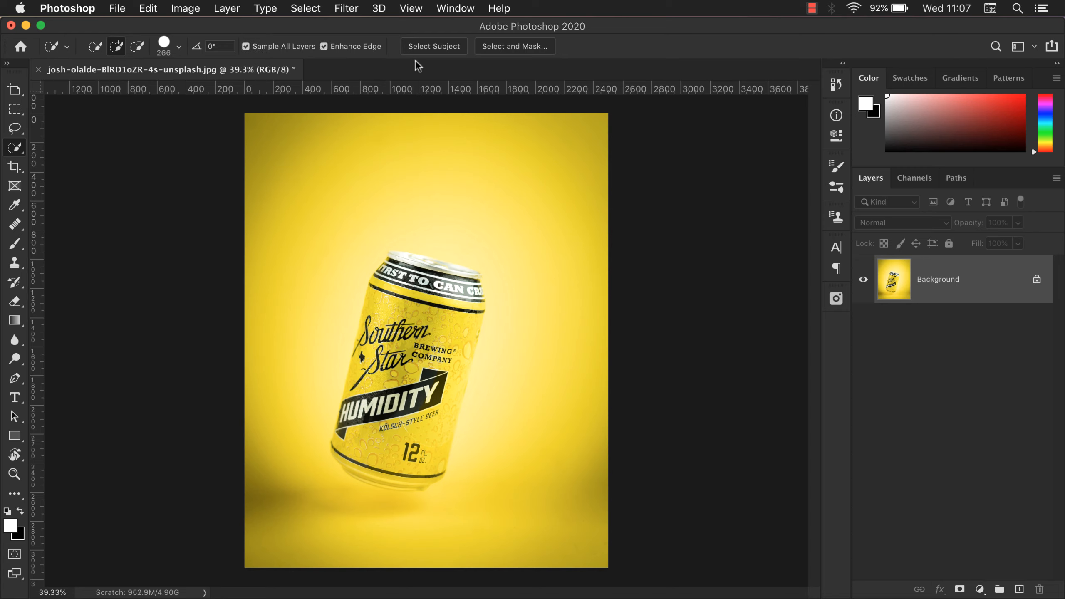
pyautogui.click(430, 48)
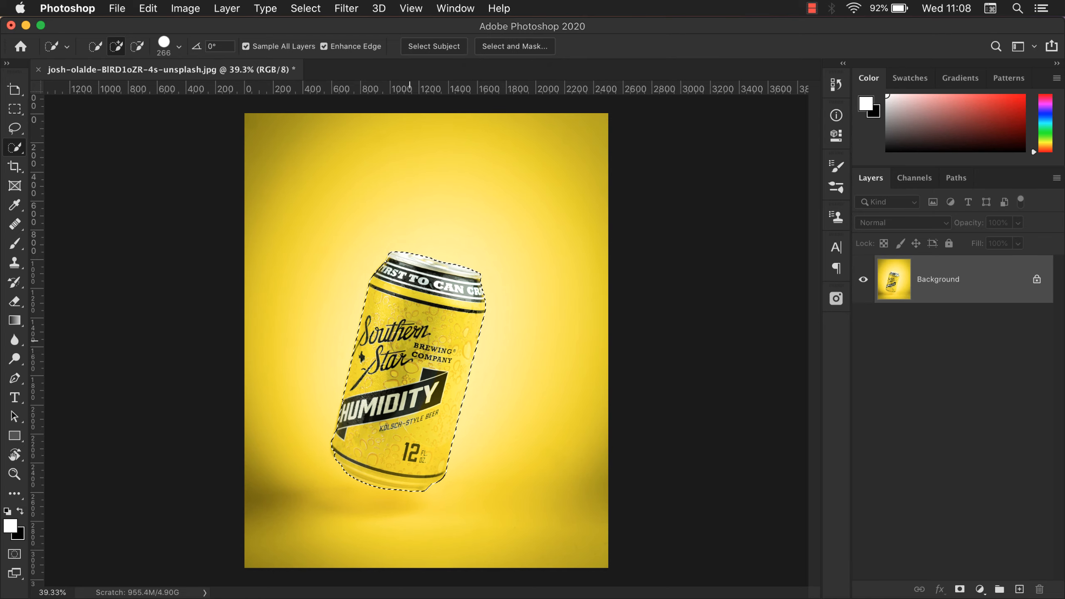
# Open the can selection in Select and Mask and examine the can's bottom edge up close.
pyautogui.press('alt')
pyautogui.scroll(3, 436, 404)
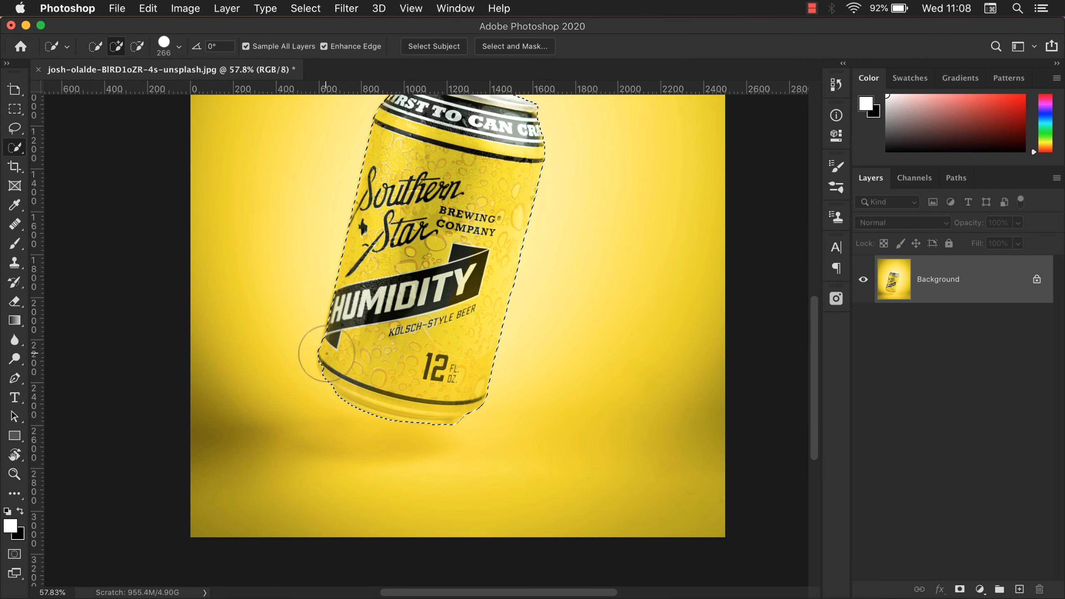
pyautogui.scroll(4, 539, 399)
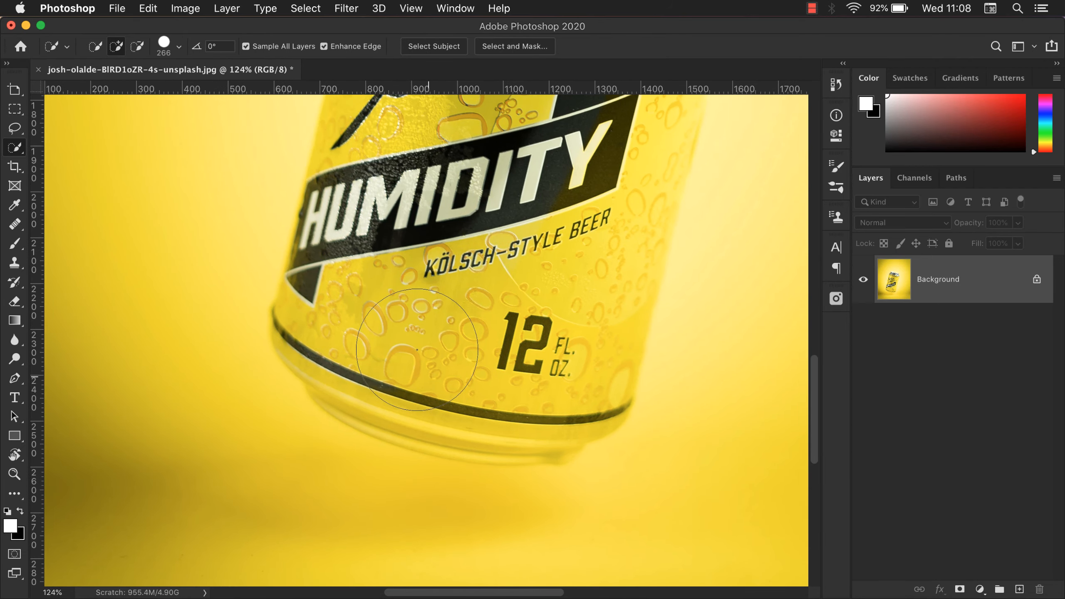
pyautogui.scroll(-4, 415, 352)
pyautogui.scroll(-2, 545, 264)
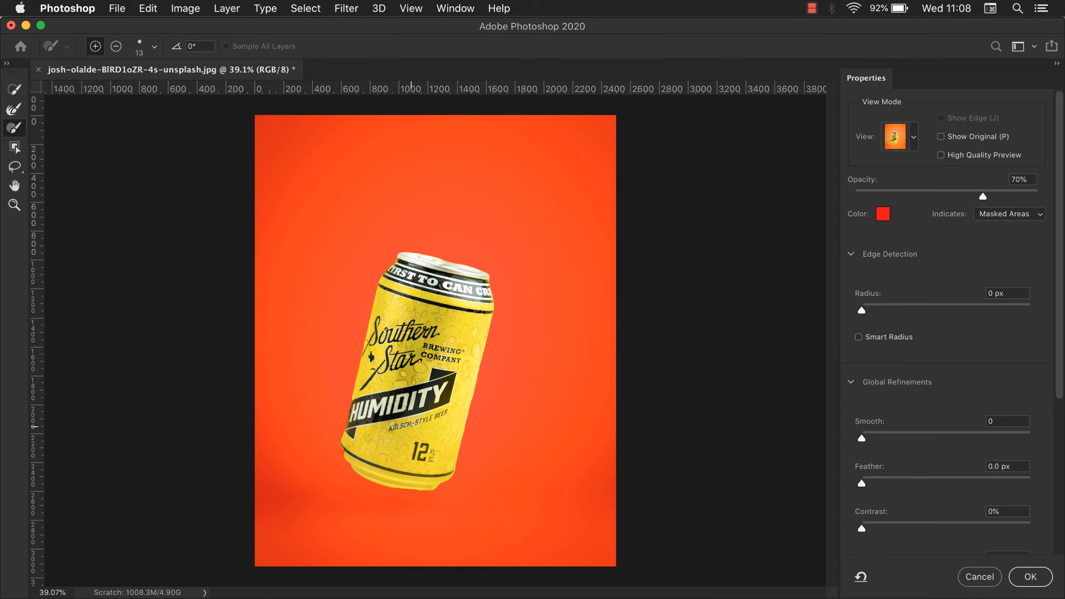
pyautogui.scroll(5, 411, 487)
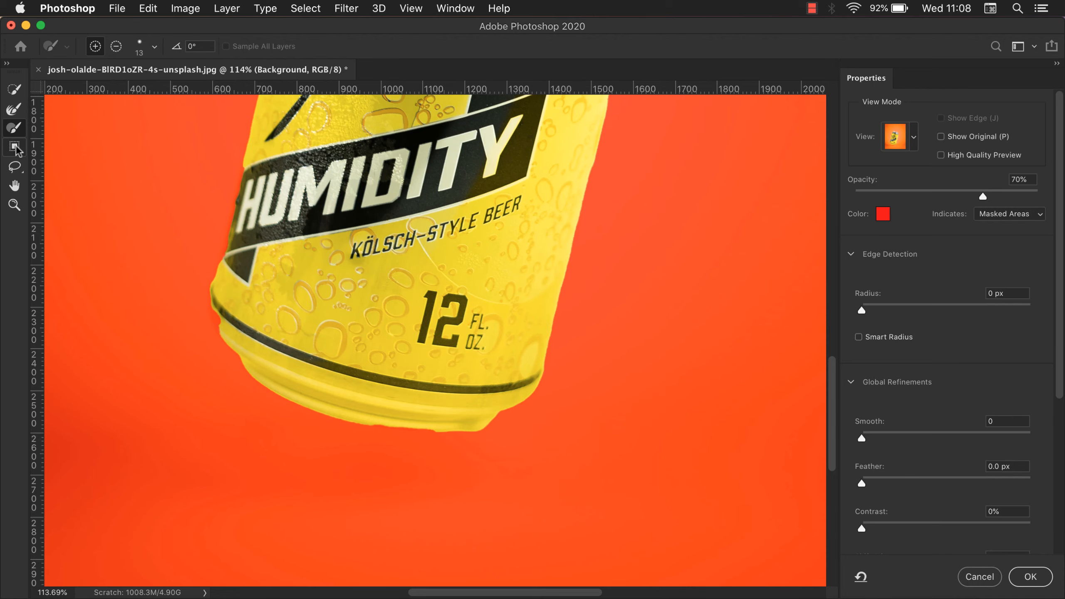
pyautogui.scroll(-5, 296, 294)
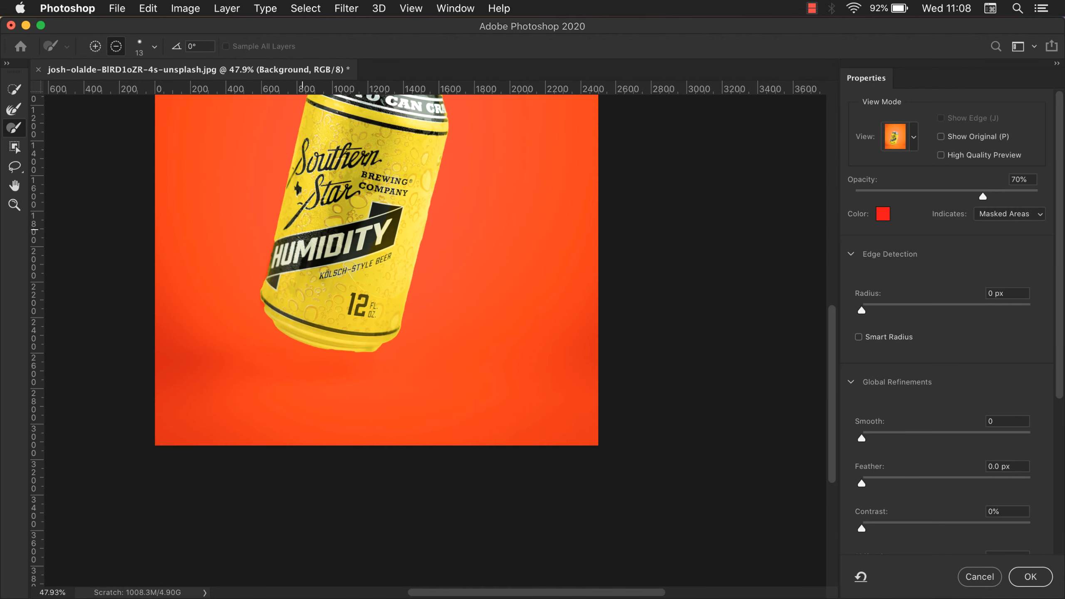
pyautogui.scroll(3, 419, 155)
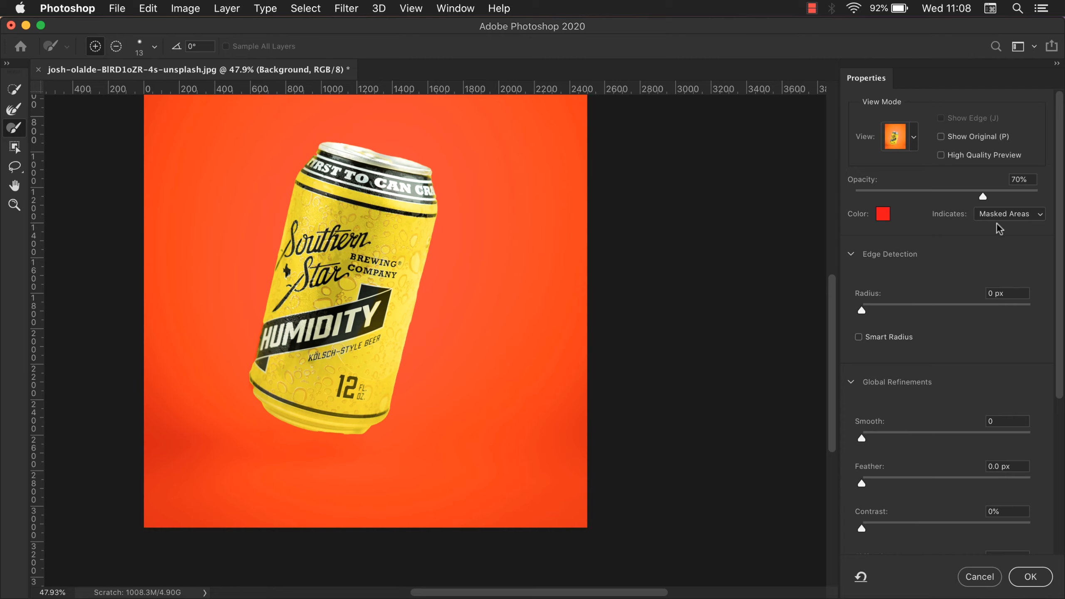
# Set the mask overlay's opacity to 50% and confirm a fully saturated bright red as its color.
pyautogui.moveTo(981, 195); pyautogui.dragTo(947, 191)
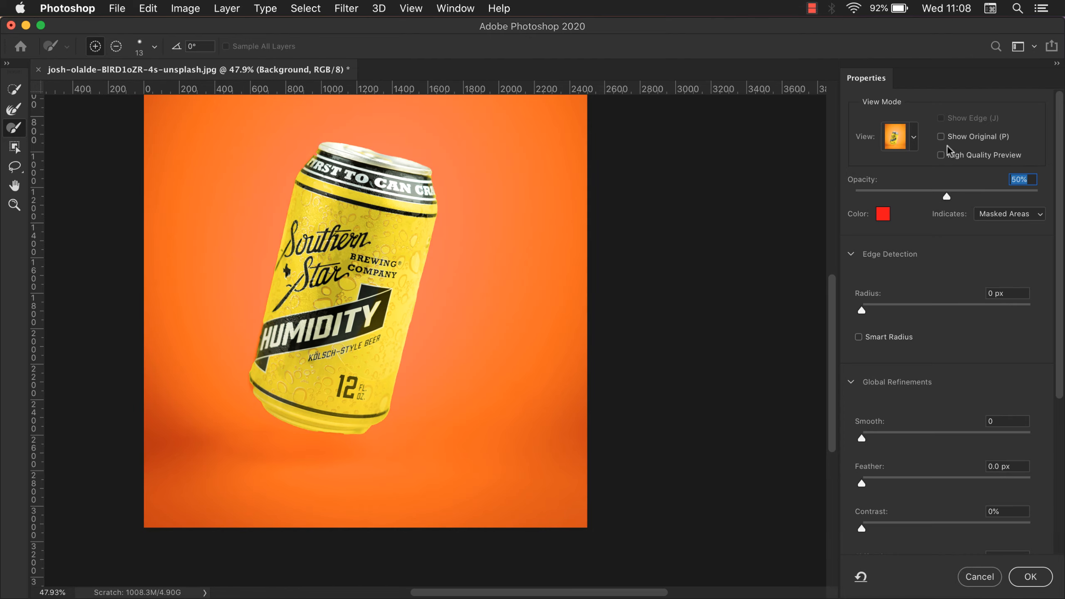
pyautogui.click(883, 213)
pyautogui.click(853, 296)
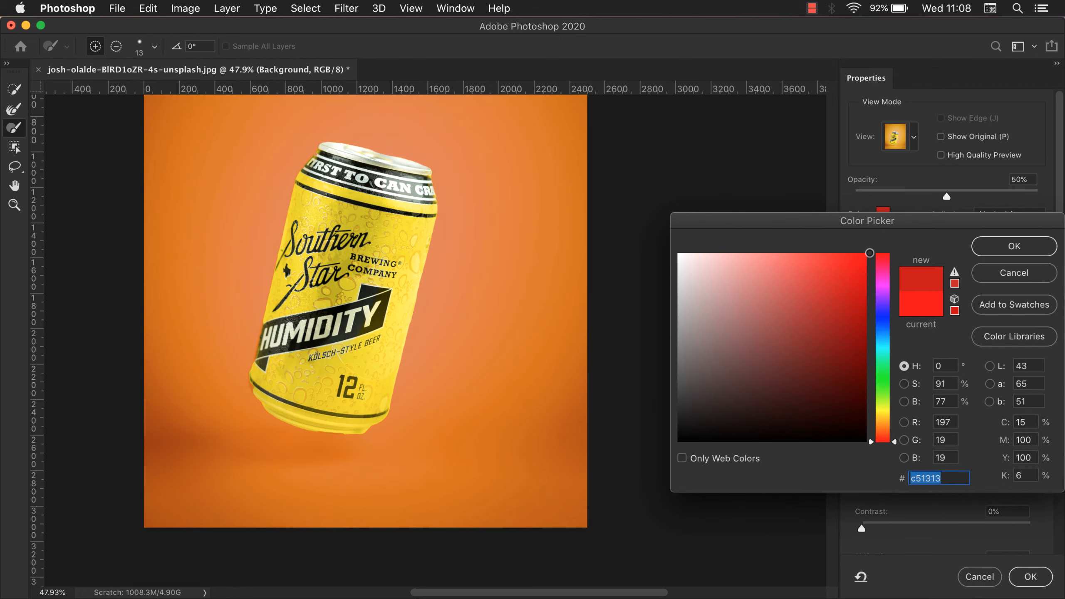
pyautogui.click(870, 253)
pyautogui.click(1011, 246)
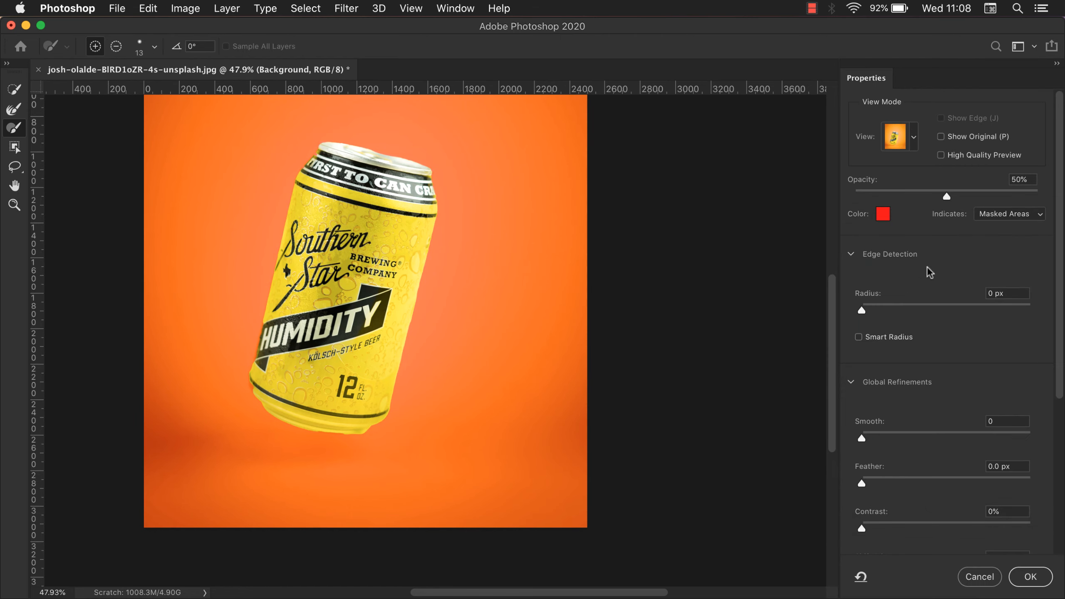
# Switch the overlay to indicate Selected Areas and return it to Masked Areas.
pyautogui.click(1034, 215)
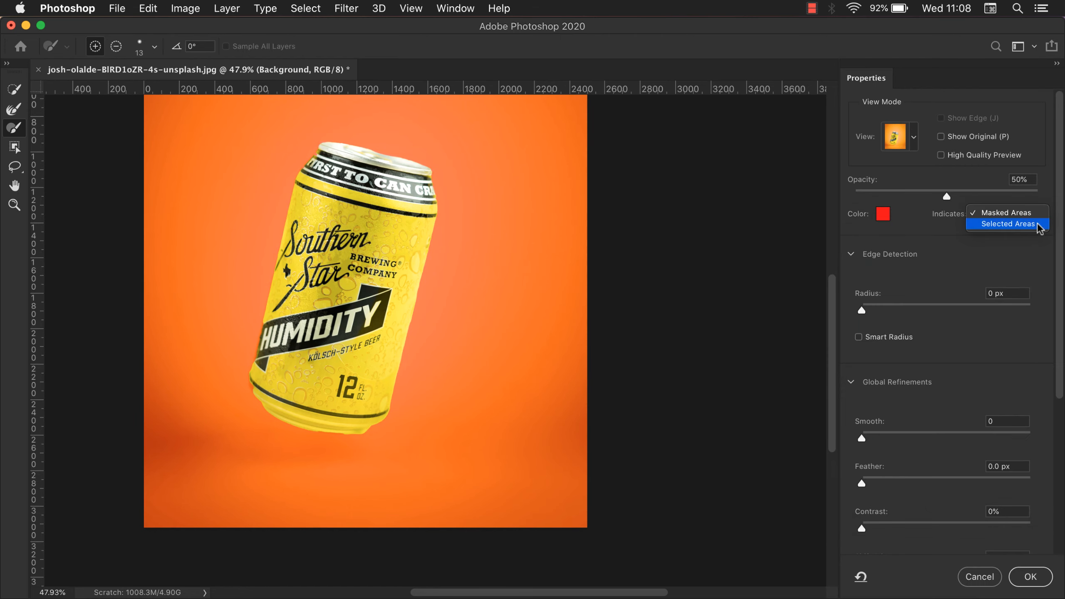
pyautogui.click(1038, 227)
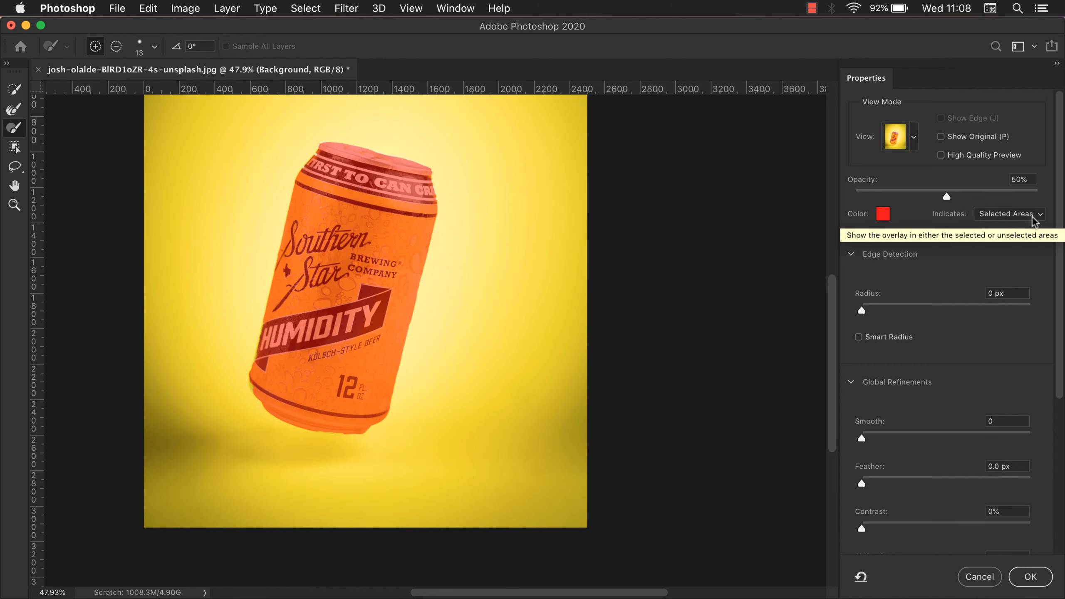
pyautogui.click(1033, 217)
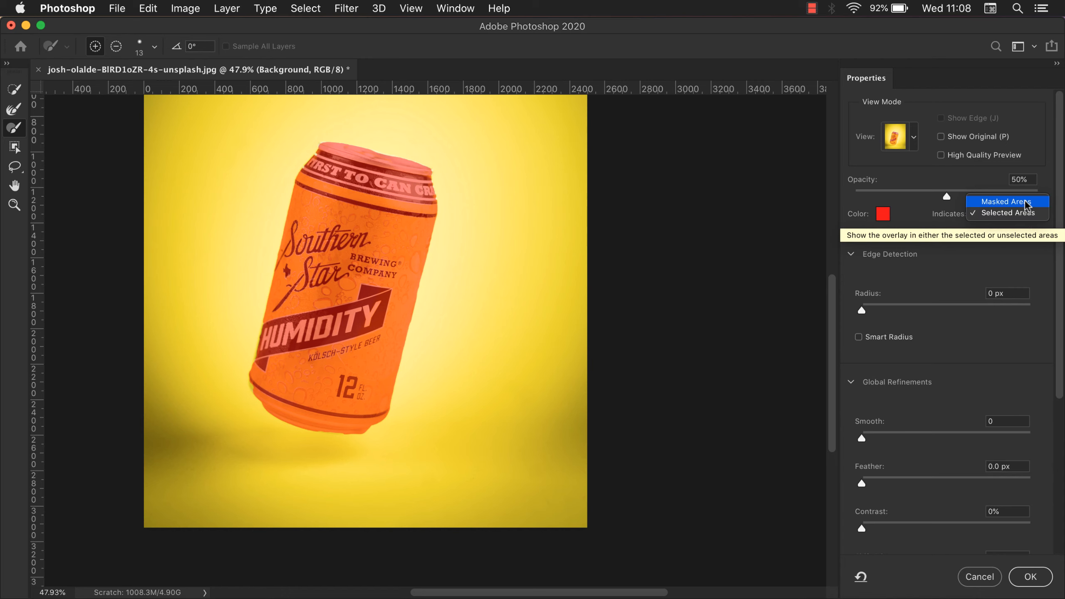
pyautogui.click(1027, 201)
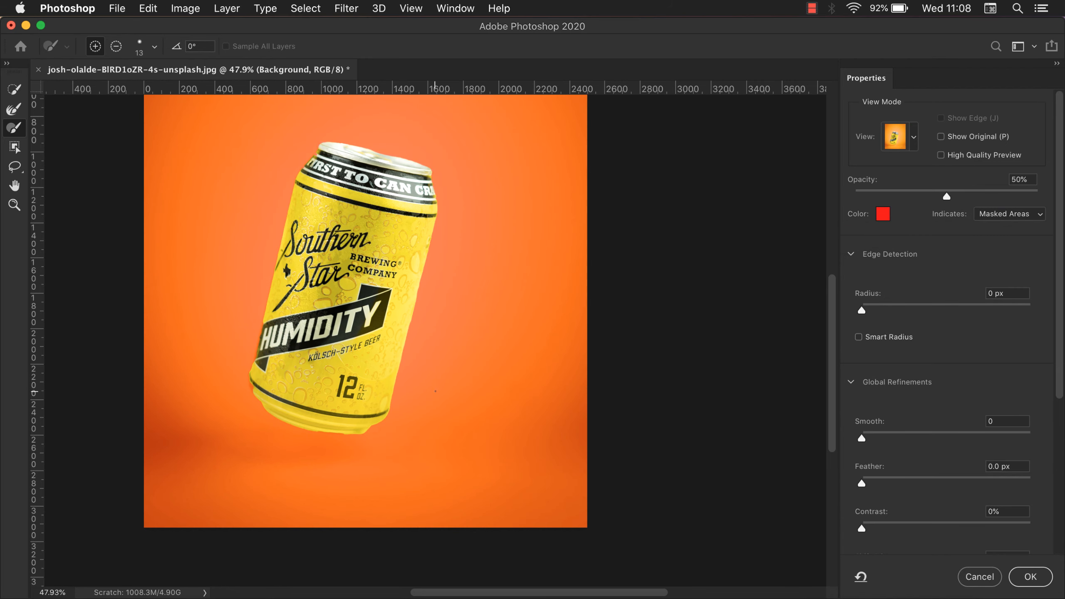
# Try an edge detection radius of 64 px, check the can's bottom edge, and return the radius to 0 px.
pyautogui.scroll(2, 435, 391)
pyautogui.moveTo(900, 310); pyautogui.dragTo(979, 310)
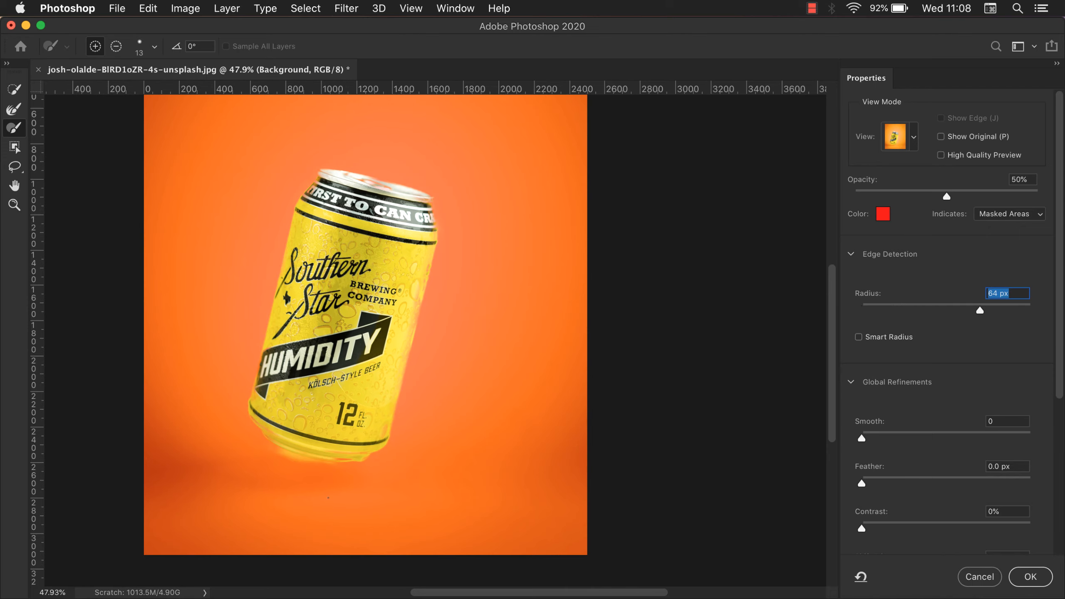
pyautogui.scroll(5, 306, 483)
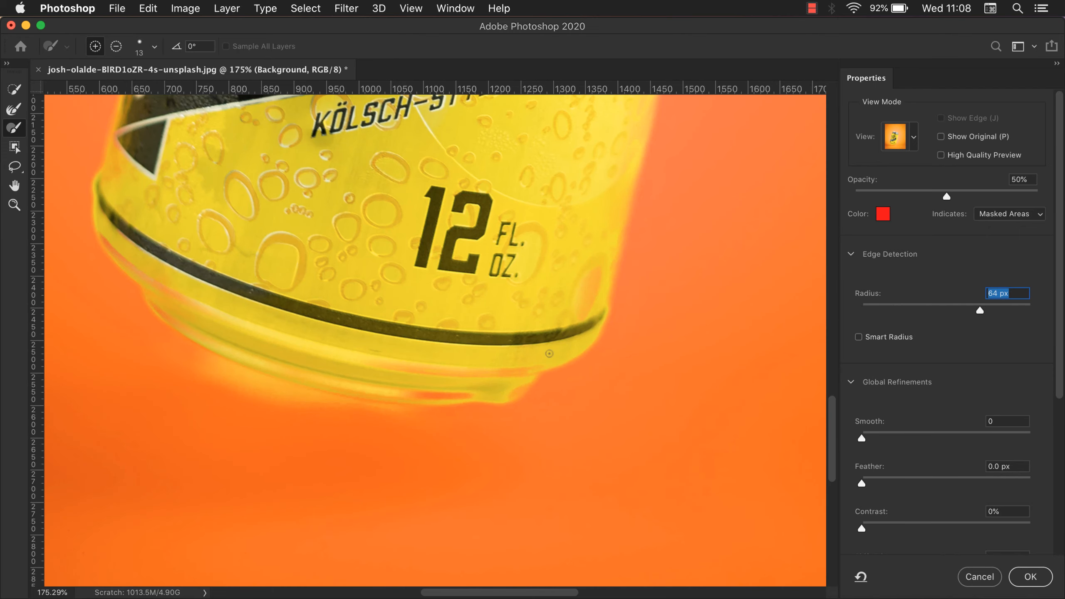
pyautogui.moveTo(884, 310); pyautogui.dragTo(850, 308)
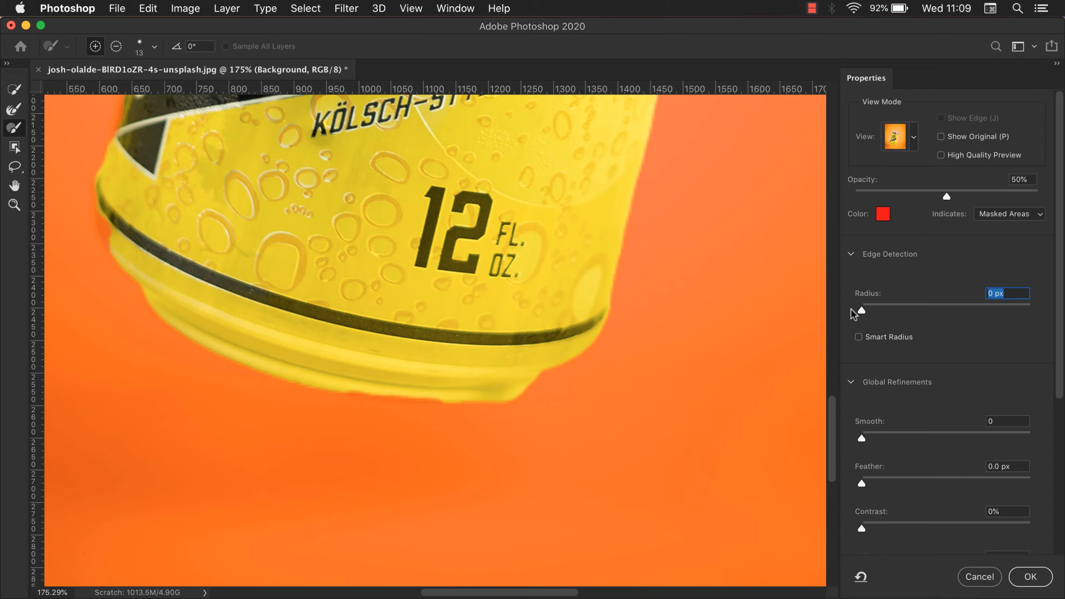
# Enable Smart Radius and disable it again.
pyautogui.click(858, 337)
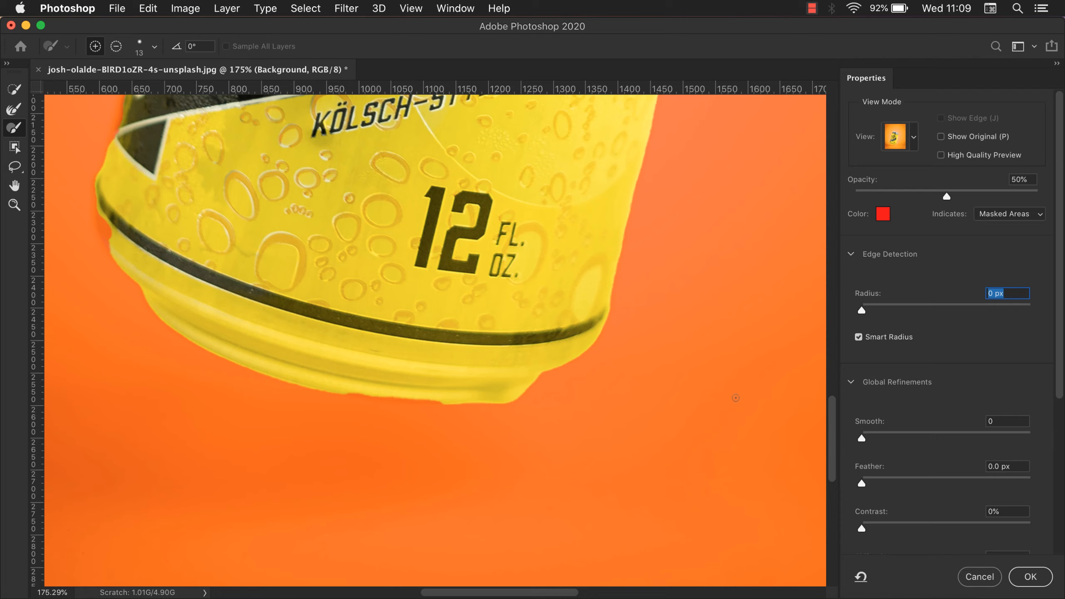
pyautogui.click(851, 340)
pyautogui.scroll(-2, 863, 382)
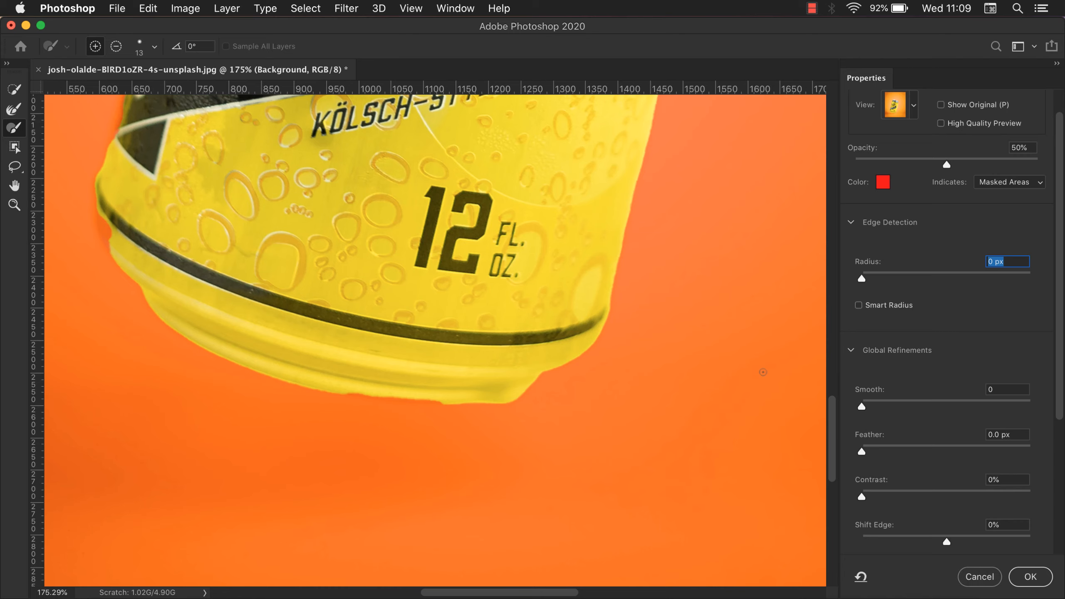
# Set Smooth to 30 and check its effect on the jagged bottom edge of the can.
pyautogui.scroll(2, 333, 407)
pyautogui.moveTo(471, 396); pyautogui.dragTo(592, 374)
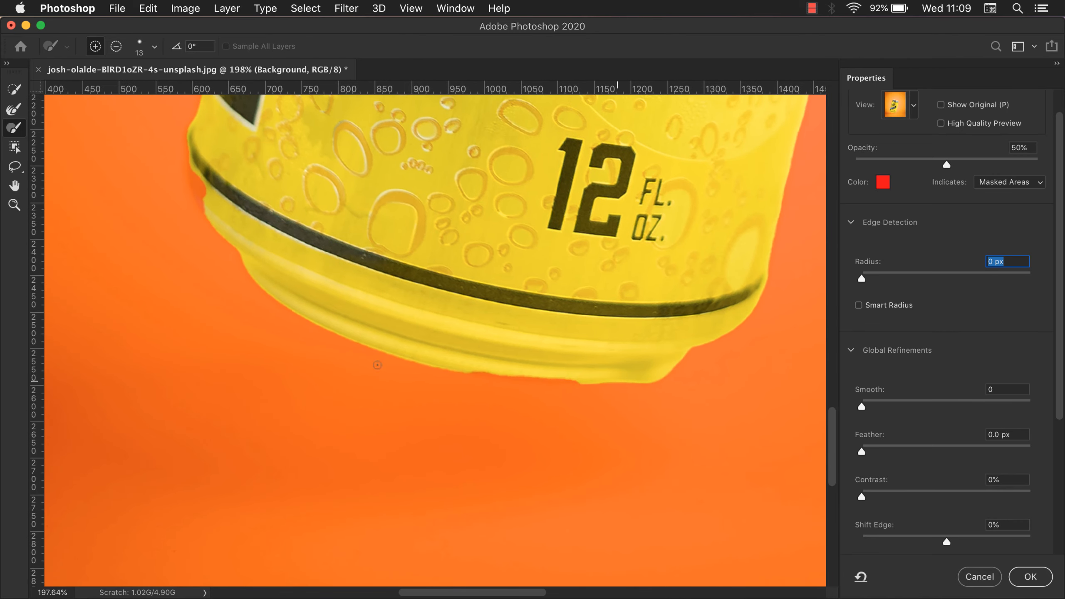
pyautogui.moveTo(659, 406); pyautogui.dragTo(550, 381)
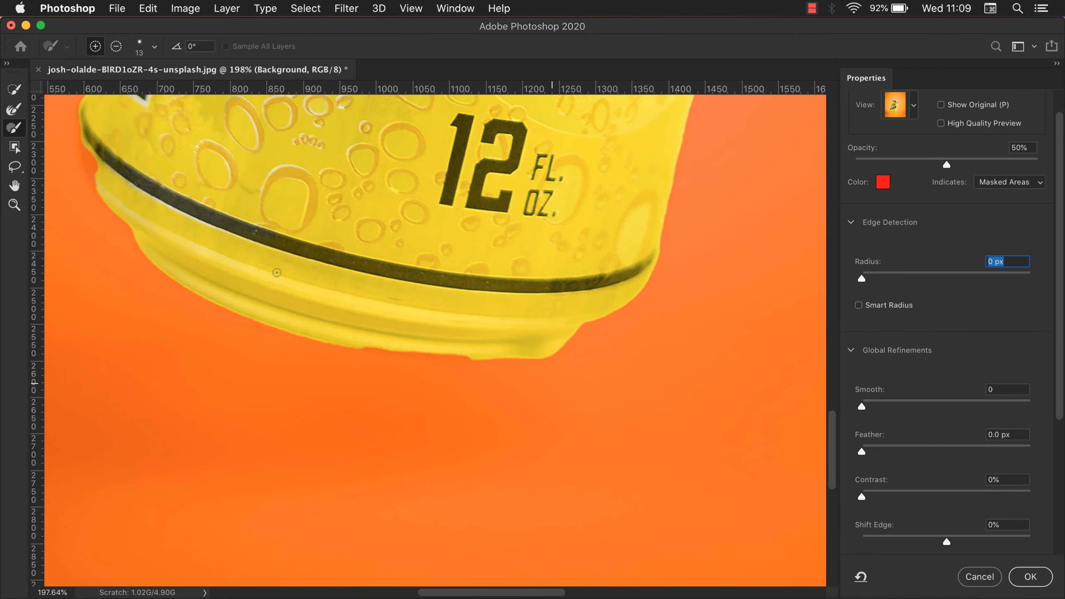
pyautogui.scroll(15, 394, 377)
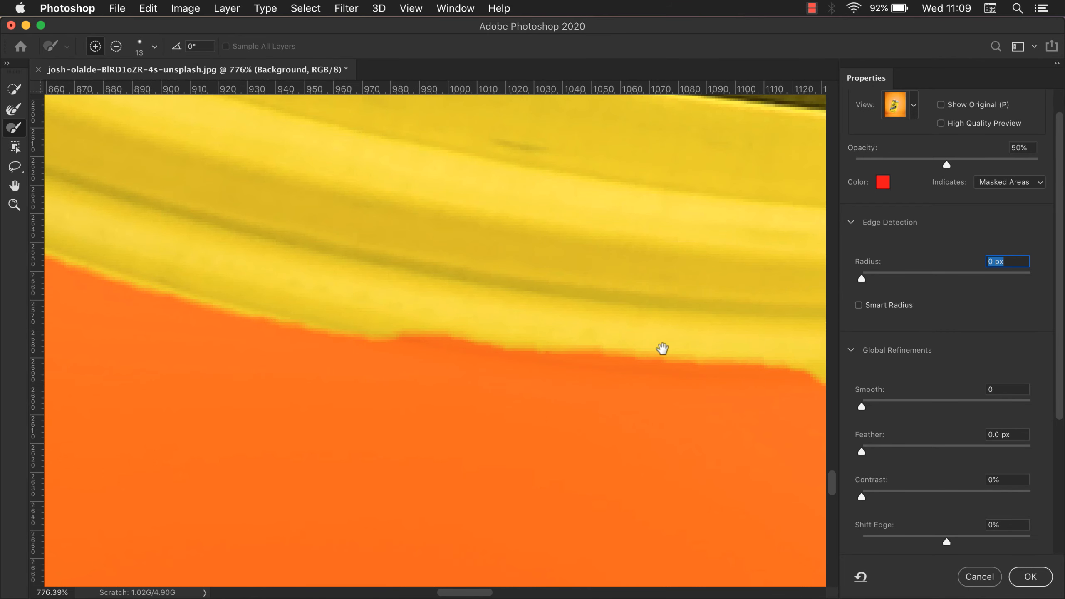
pyautogui.moveTo(661, 349); pyautogui.dragTo(434, 322)
pyautogui.scroll(-3, 461, 327)
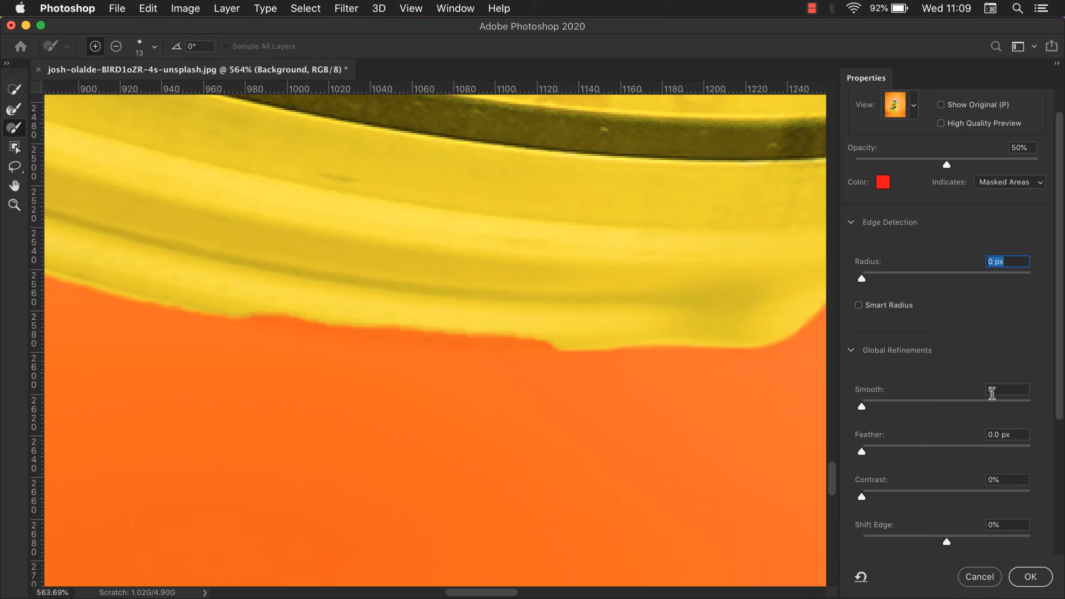
pyautogui.click(992, 389)
pyautogui.write('30')
pyautogui.press('Tab')
pyautogui.scroll(-2, 631, 393)
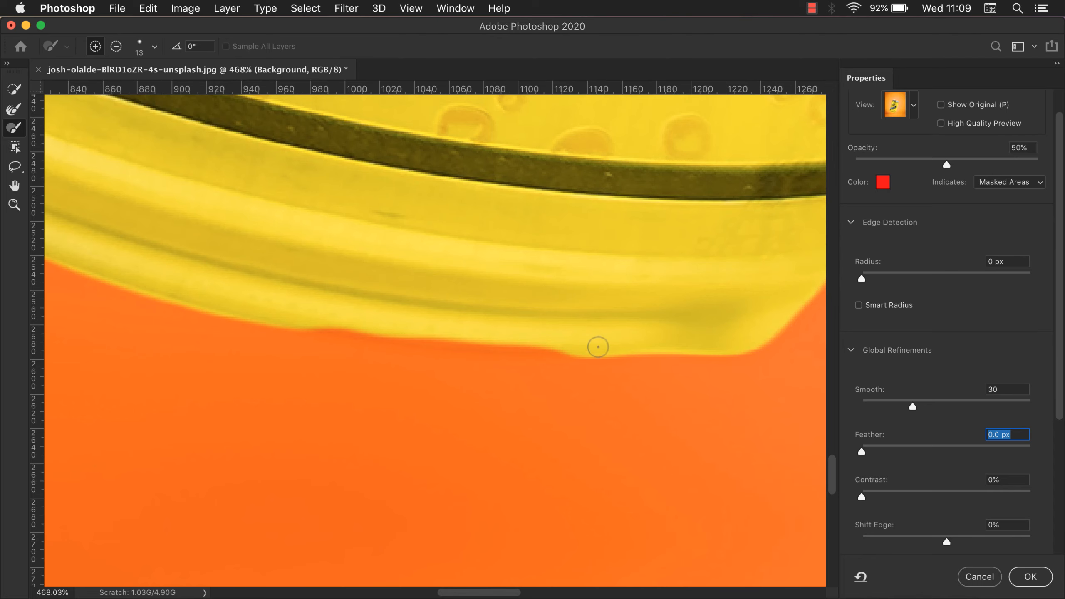
pyautogui.moveTo(742, 297); pyautogui.dragTo(405, 451)
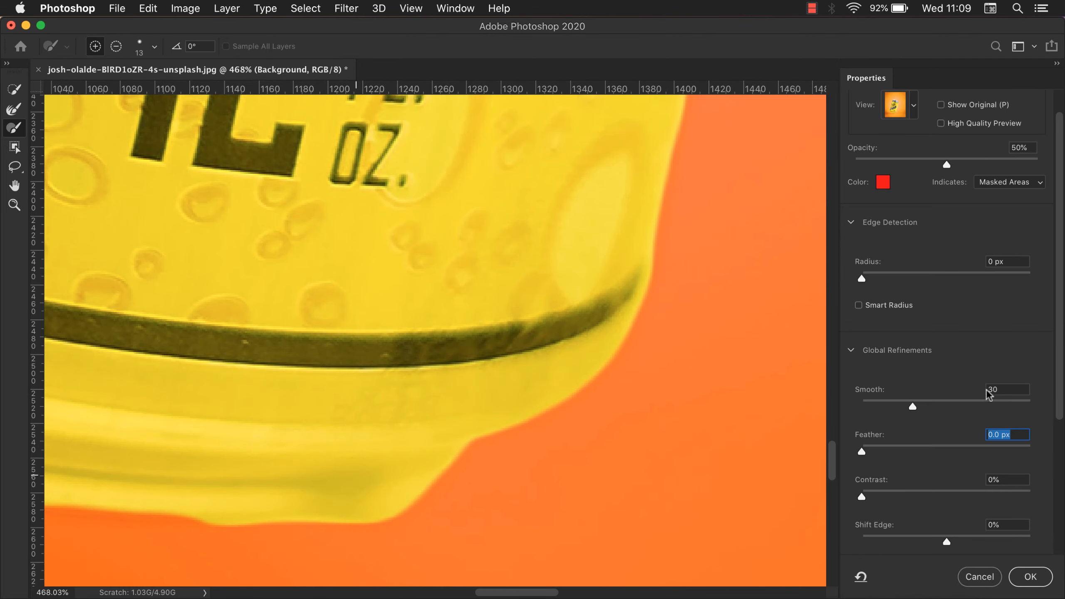
# Reset Smooth to 0, try it at 48 on the can's lower right edge, and return it to 0.
pyautogui.moveTo(905, 405); pyautogui.dragTo(837, 409)
pyautogui.press('alt')
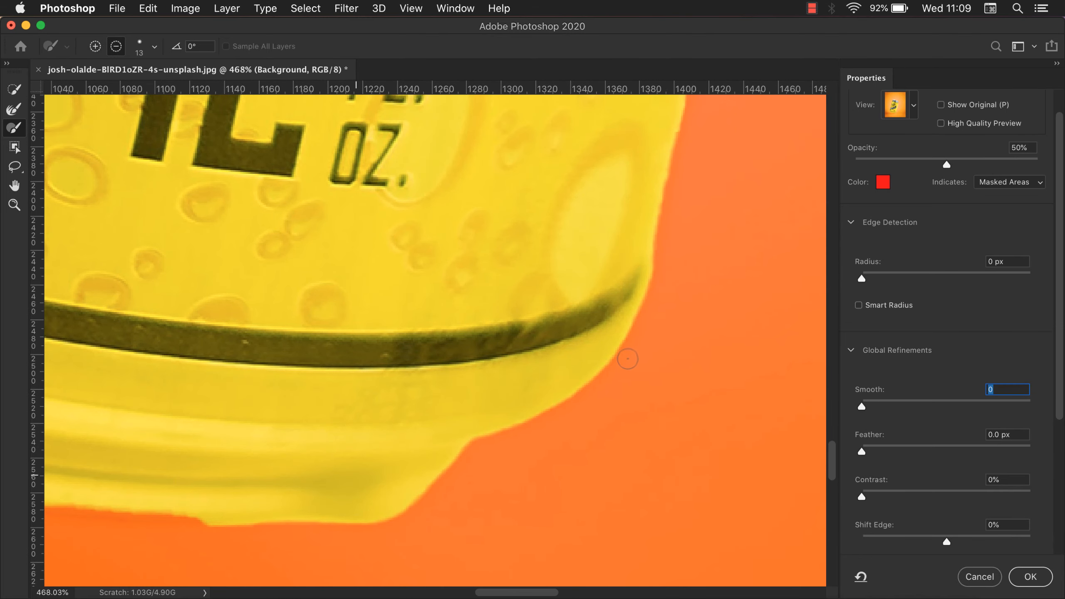
pyautogui.scroll(1, 628, 358)
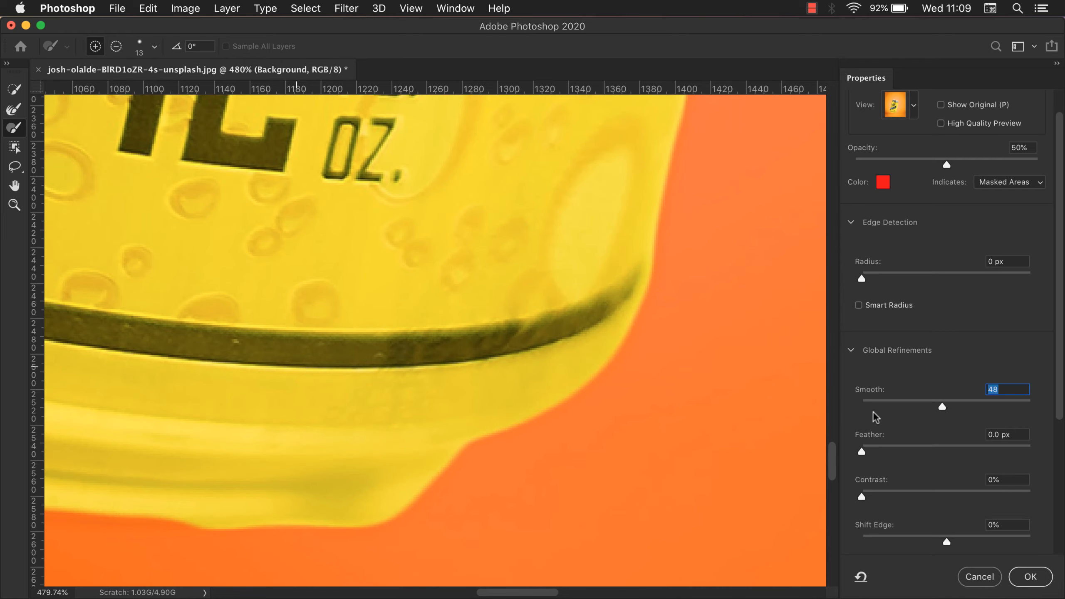
pyautogui.moveTo(873, 409); pyautogui.dragTo(842, 399)
pyautogui.scroll(-2, 614, 399)
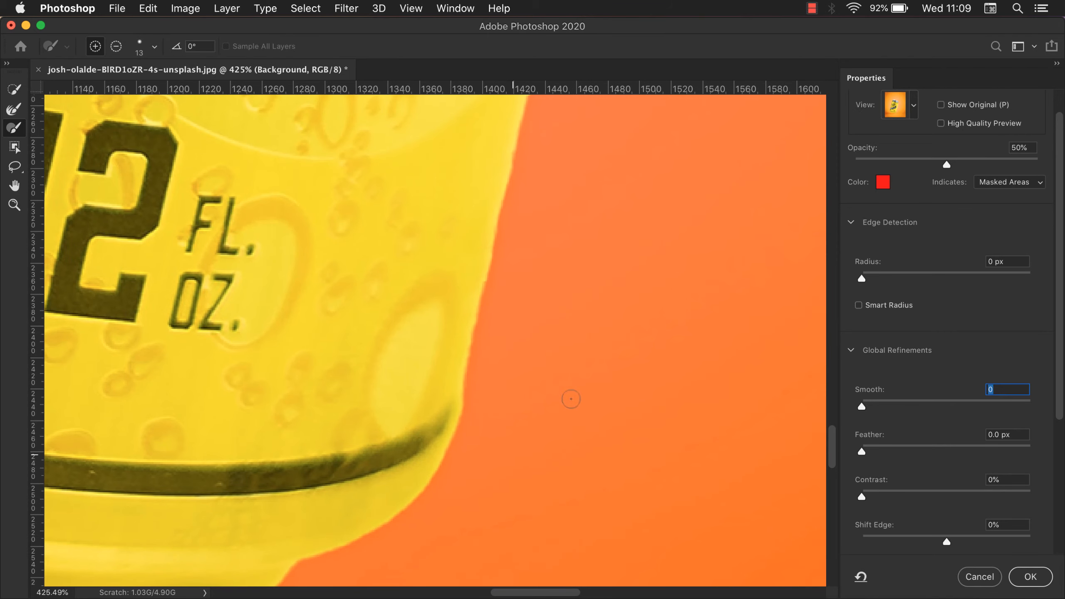
# Try a Feather of 50.1 px on the can's selection edge, check the softened outline, and return Feather to 0 px.
pyautogui.scroll(-2, 533, 284)
pyautogui.moveTo(860, 450); pyautogui.dragTo(954, 447)
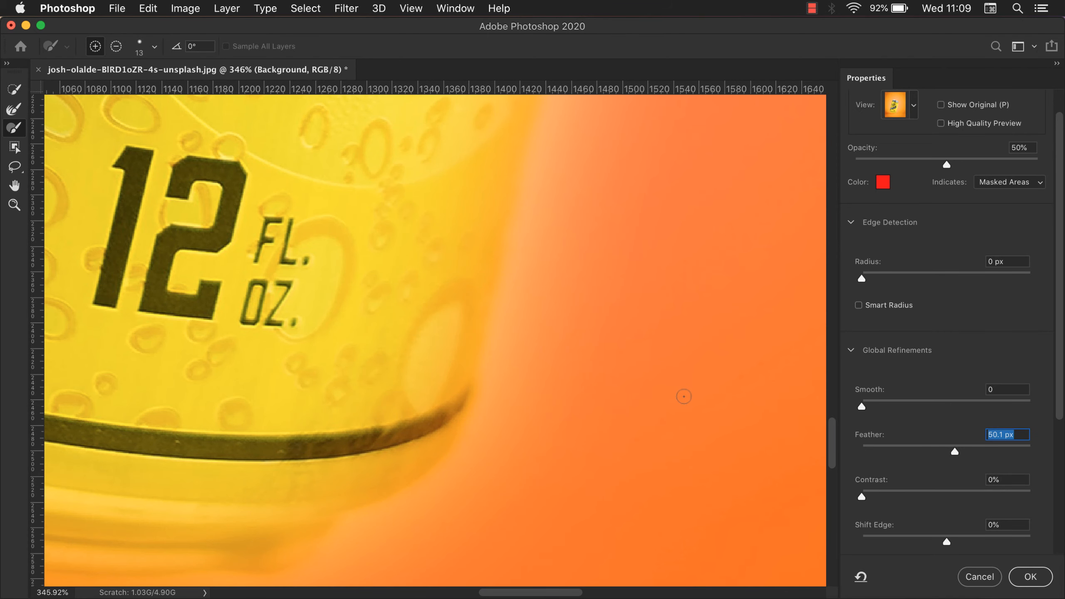
pyautogui.scroll(-5, 684, 397)
pyautogui.moveTo(720, 273); pyautogui.dragTo(650, 479)
pyautogui.moveTo(695, 299); pyautogui.dragTo(646, 466)
pyautogui.moveTo(875, 445); pyautogui.dragTo(834, 445)
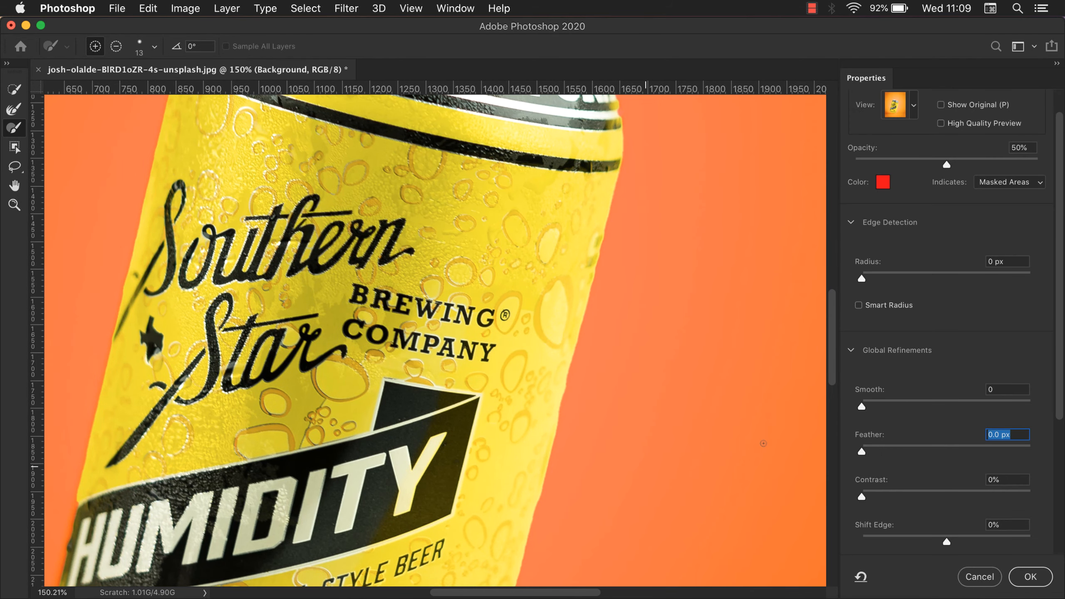
# Try a Contrast of 65% on the can's lower edge, check the edge, and return Contrast to 0%.
pyautogui.scroll(-10, 677, 345)
pyautogui.hscroll(-2, 677, 345)
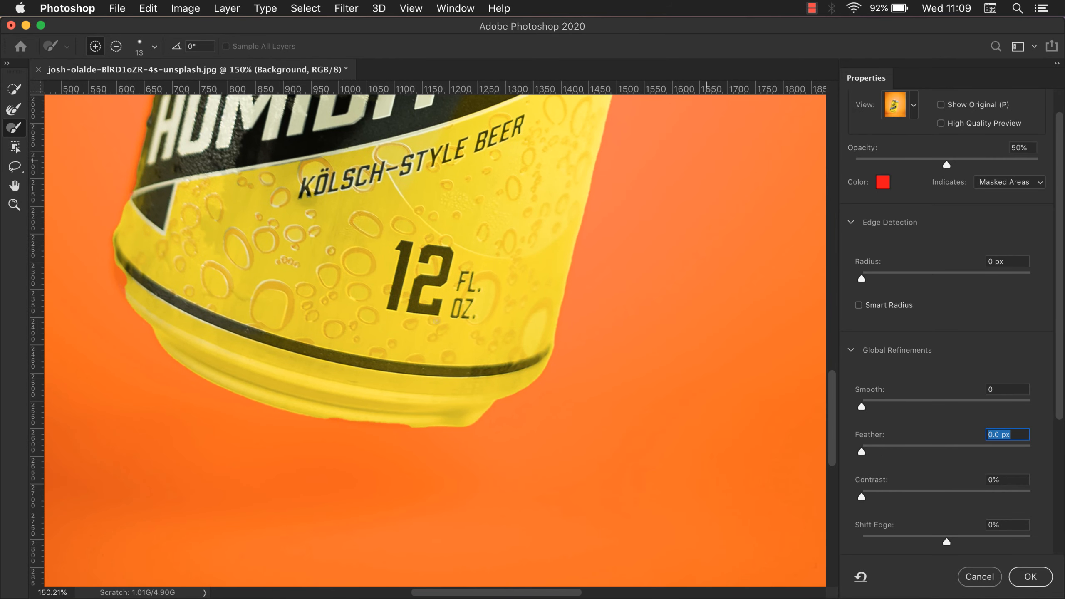
pyautogui.scroll(2, 513, 419)
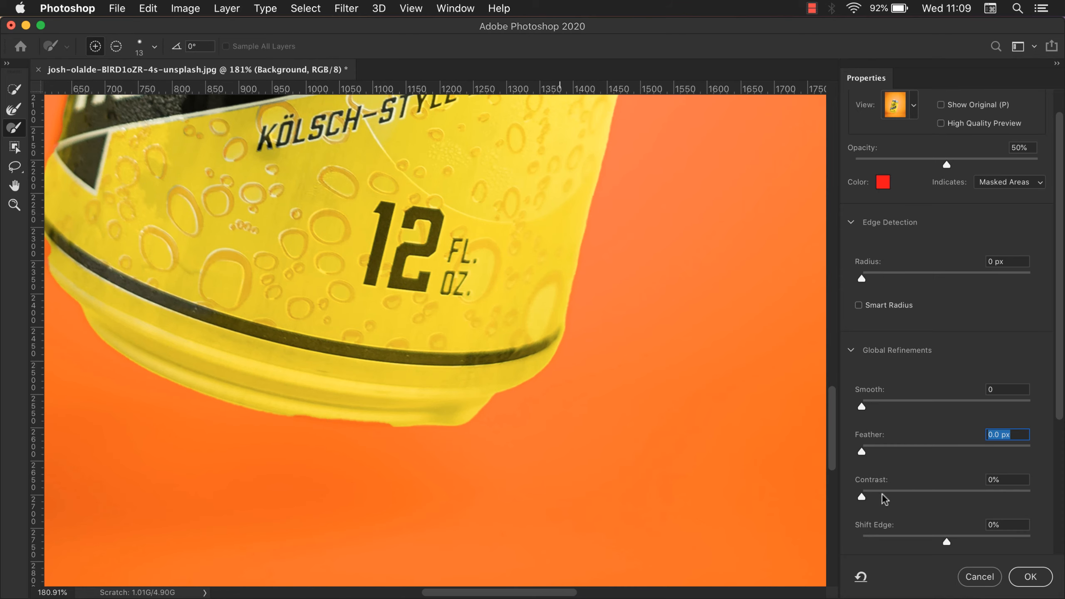
pyautogui.press('alt')
pyautogui.scroll(3, 589, 437)
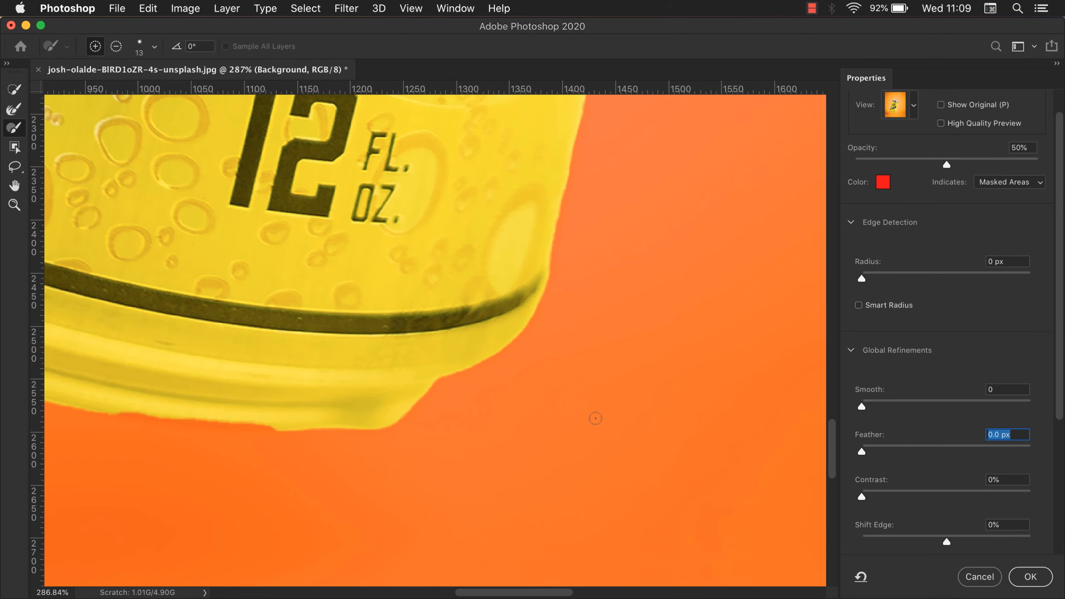
pyautogui.moveTo(864, 496); pyautogui.dragTo(970, 493)
pyautogui.scroll(3, 480, 327)
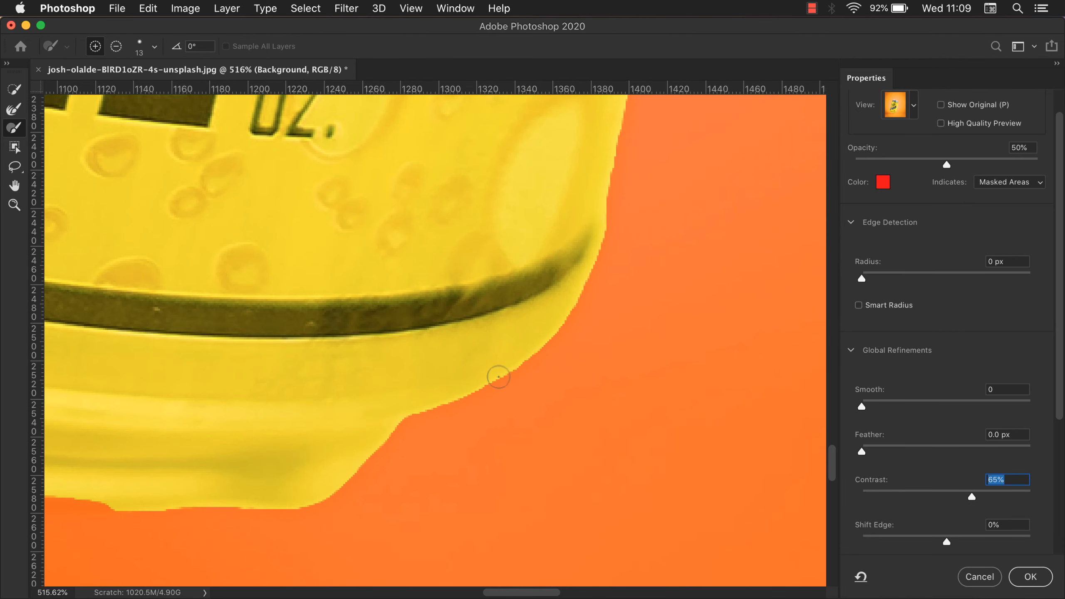
pyautogui.moveTo(969, 494); pyautogui.dragTo(827, 496)
pyautogui.moveTo(554, 450); pyautogui.dragTo(637, 320)
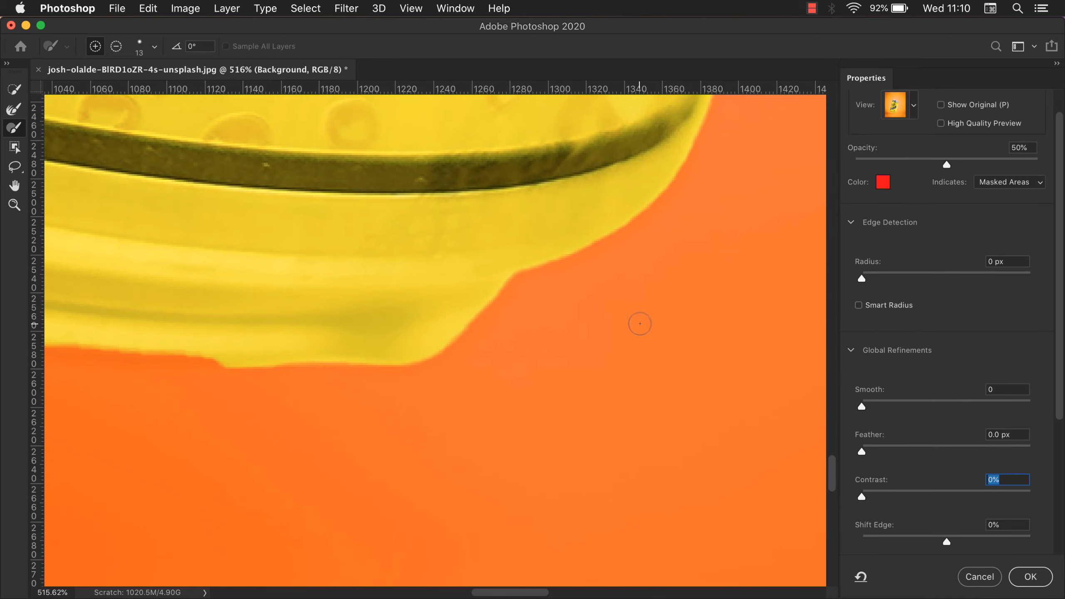
# Try a Shift Edge of -48%, check the can's lower right edge, and return Shift Edge to 0%.
pyautogui.scroll(-3, 869, 469)
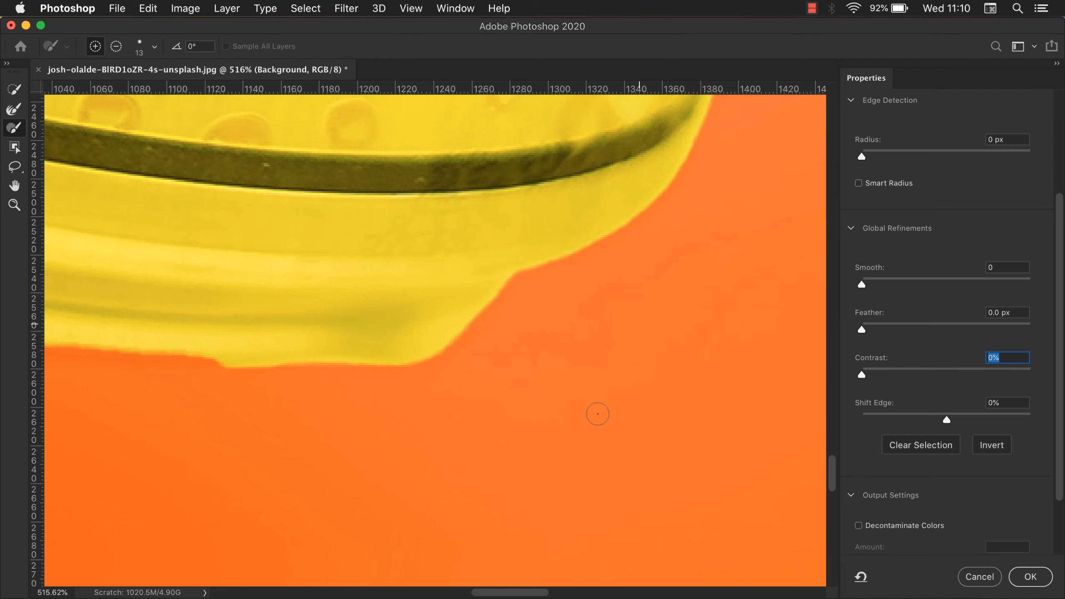
pyautogui.scroll(-5, 594, 416)
pyautogui.scroll(3, 653, 373)
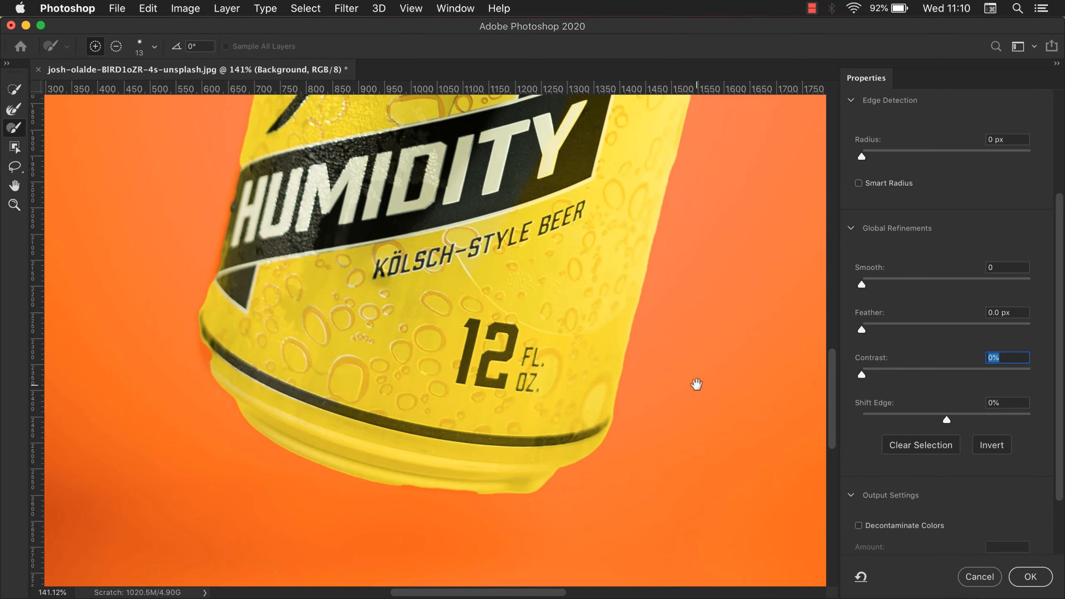
pyautogui.scroll(1, 696, 384)
pyautogui.moveTo(945, 418); pyautogui.dragTo(906, 421)
pyautogui.scroll(5, 620, 444)
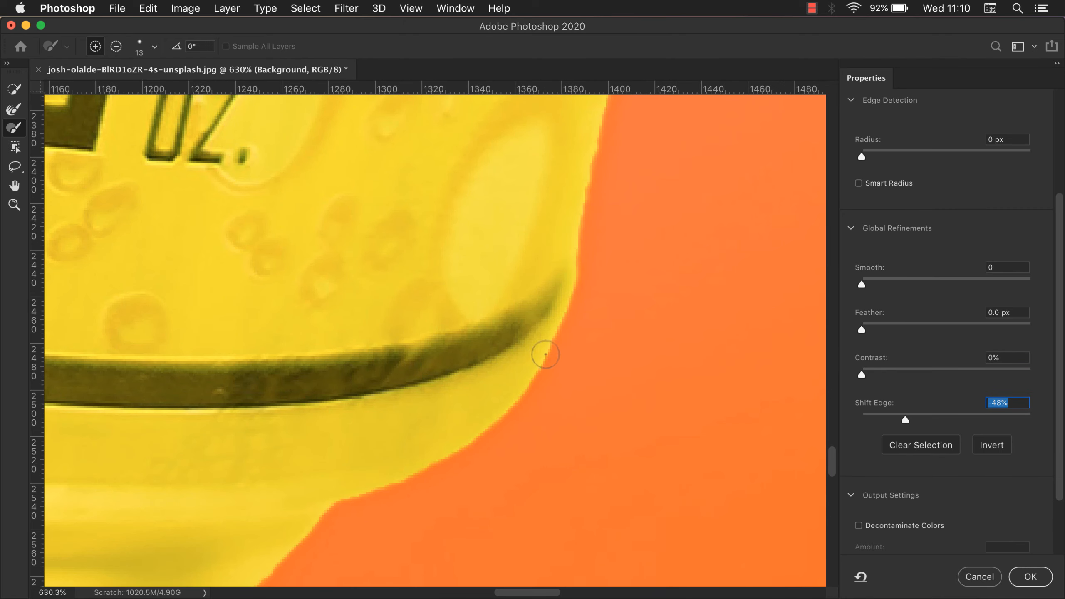
pyautogui.moveTo(905, 419)
pyautogui.mouseDown()
pyautogui.moveTo(1018, 415)
pyautogui.moveTo(842, 430)
pyautogui.moveTo(960, 427)
pyautogui.moveTo(945, 426)
pyautogui.mouseUp()
pyautogui.scroll(-4, 688, 425)
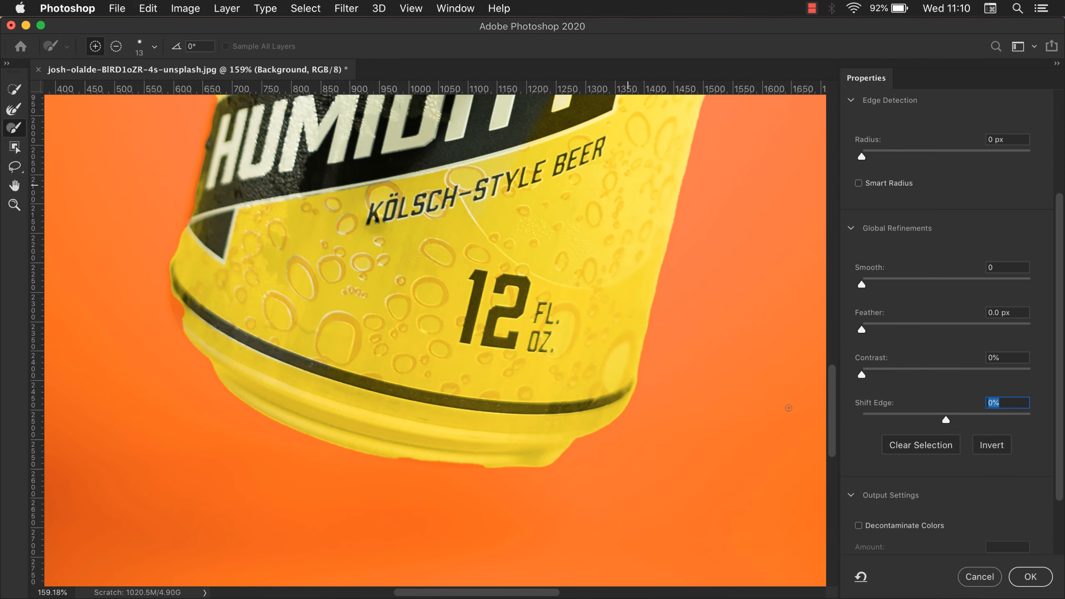
# Invert the can selection with the whole image in view and invert it back.
pyautogui.press('super+0')
pyautogui.click(987, 447)
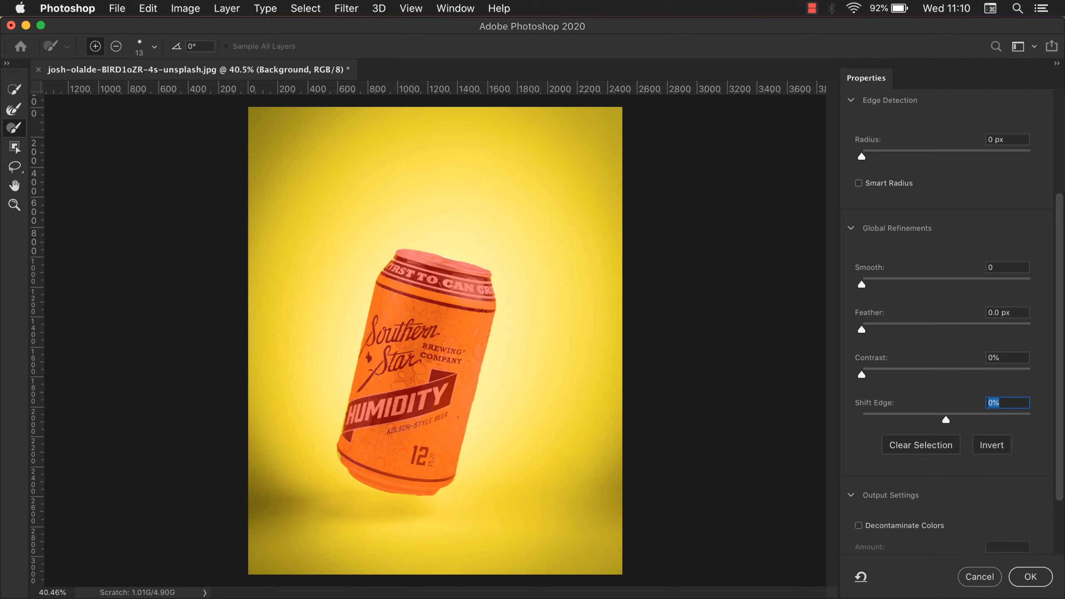
pyautogui.click(990, 446)
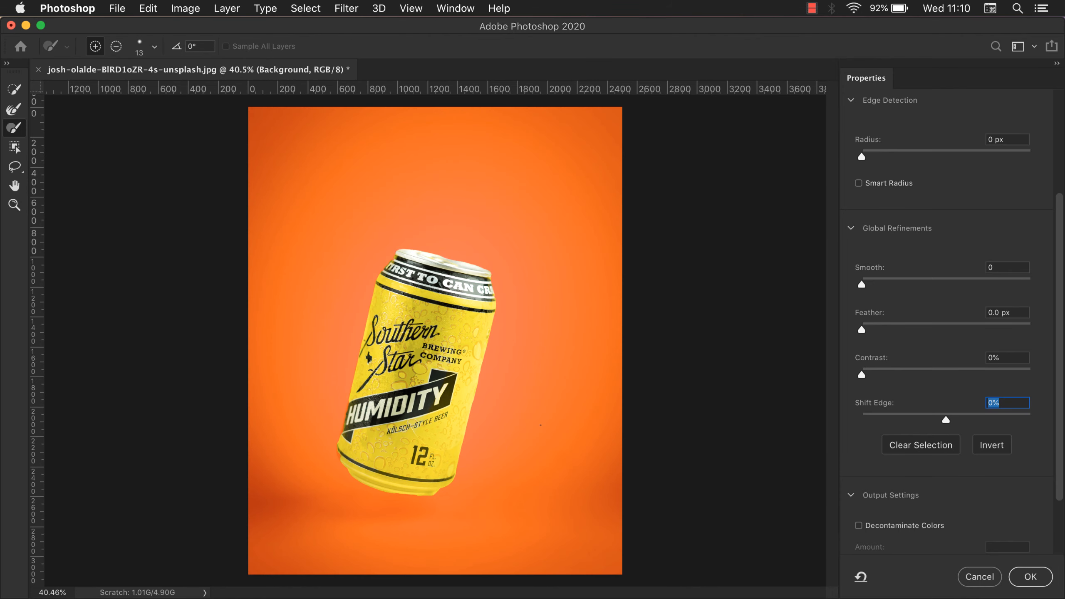
# Set the selection output to New Layer and apply Select and Mask to cut out the can.
pyautogui.scroll(-2, 610, 369)
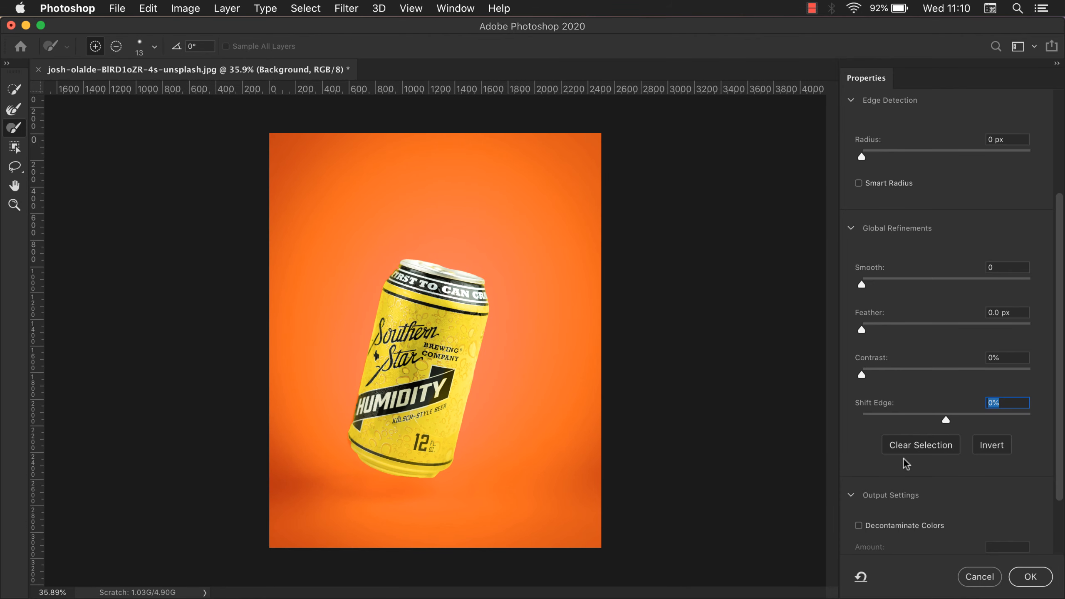
pyautogui.scroll(-3, 904, 460)
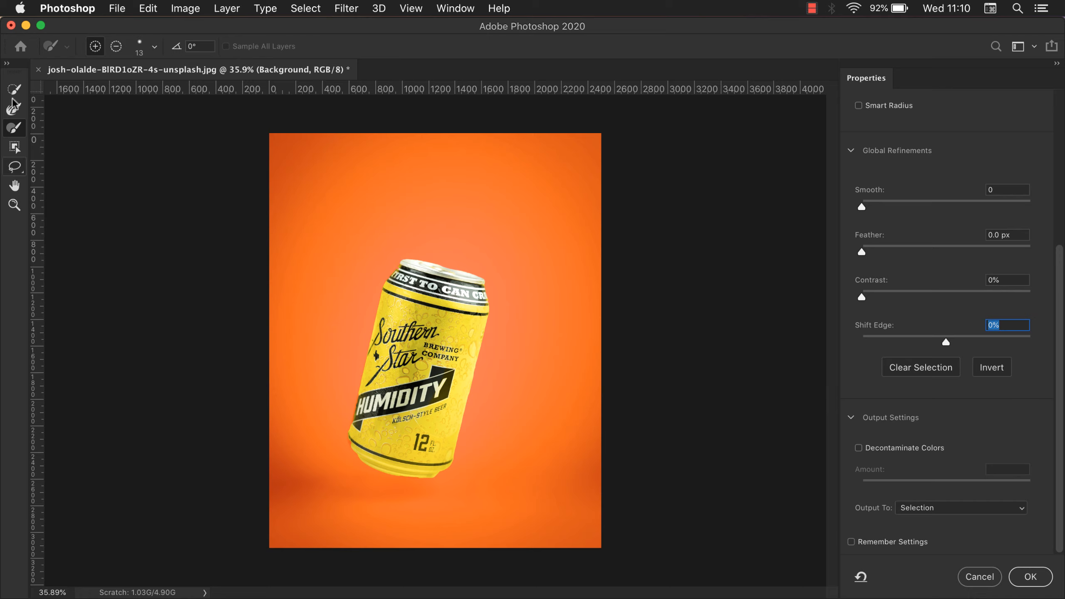
pyautogui.click(933, 508)
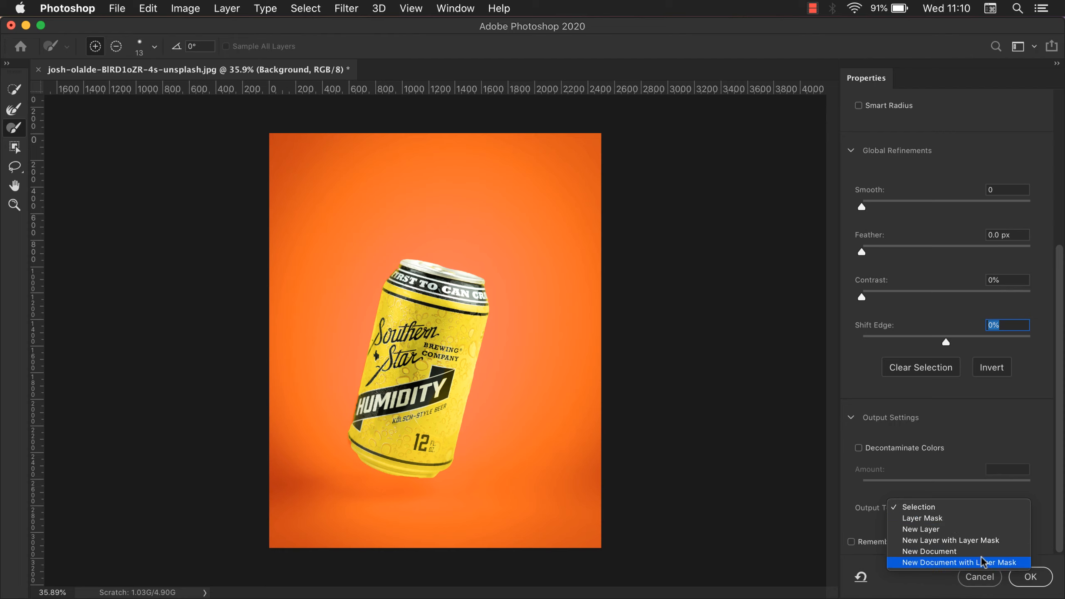
pyautogui.click(973, 529)
pyautogui.click(1029, 577)
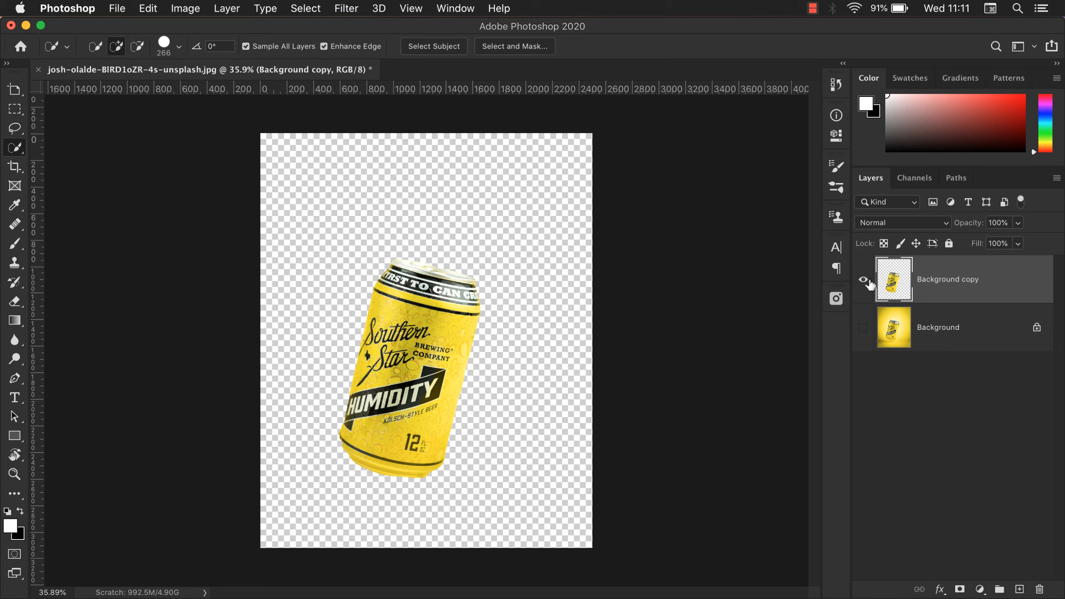
# Hide the cut-out can layer, show the original Background layer, and delete the cut-out layer.
pyautogui.click(864, 281)
pyautogui.click(864, 327)
pyautogui.click(889, 329)
pyautogui.click(899, 297)
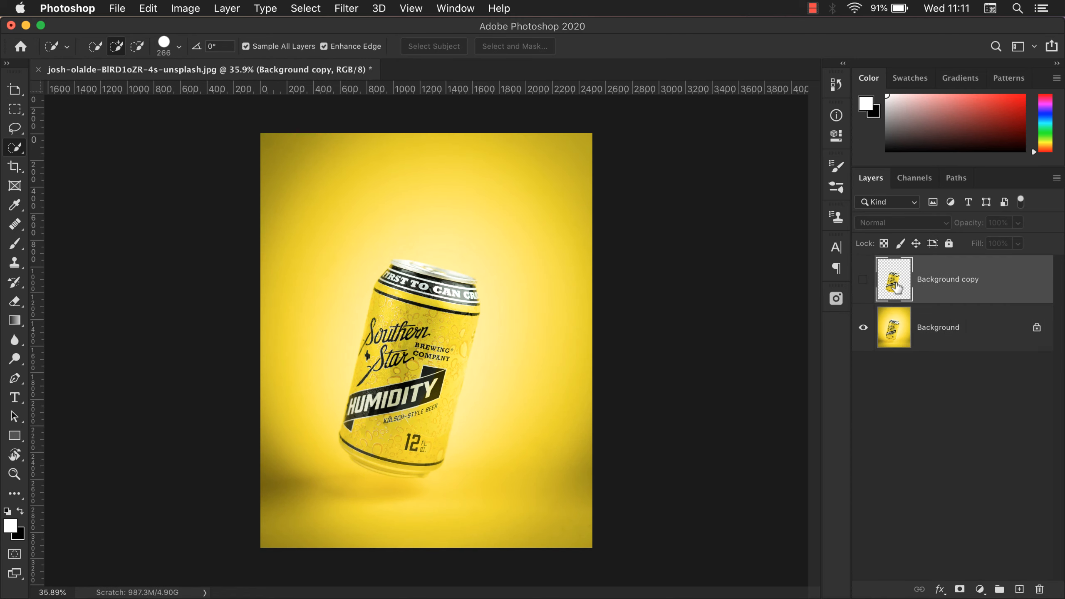
pyautogui.press('Delete')
# Select the can with Select Subject and output it from Select and Mask as New Layer with Layer Mask.
pyautogui.click(412, 47)
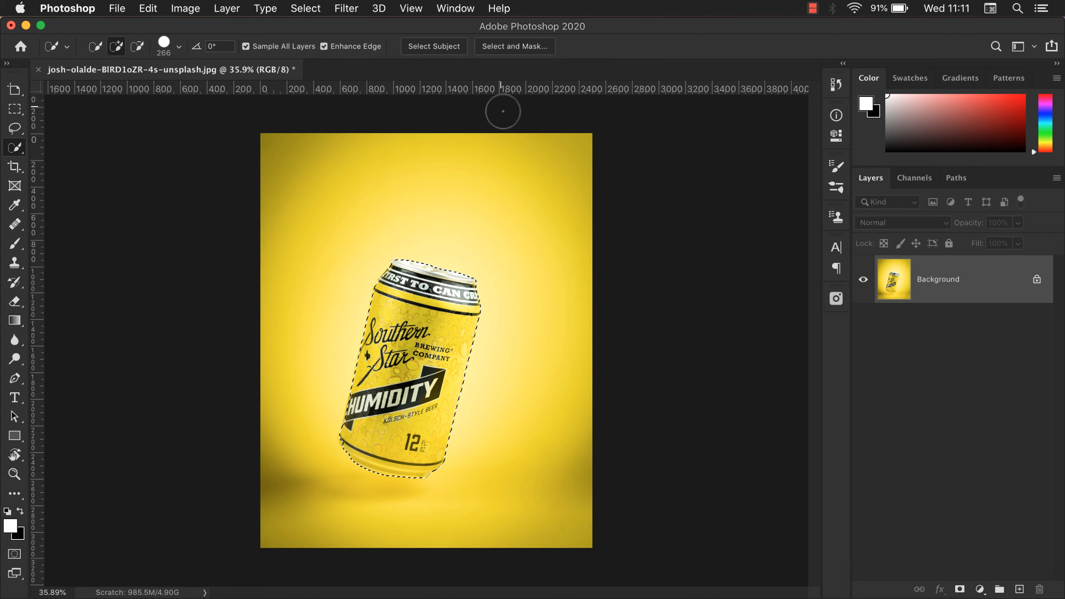
pyautogui.click(541, 49)
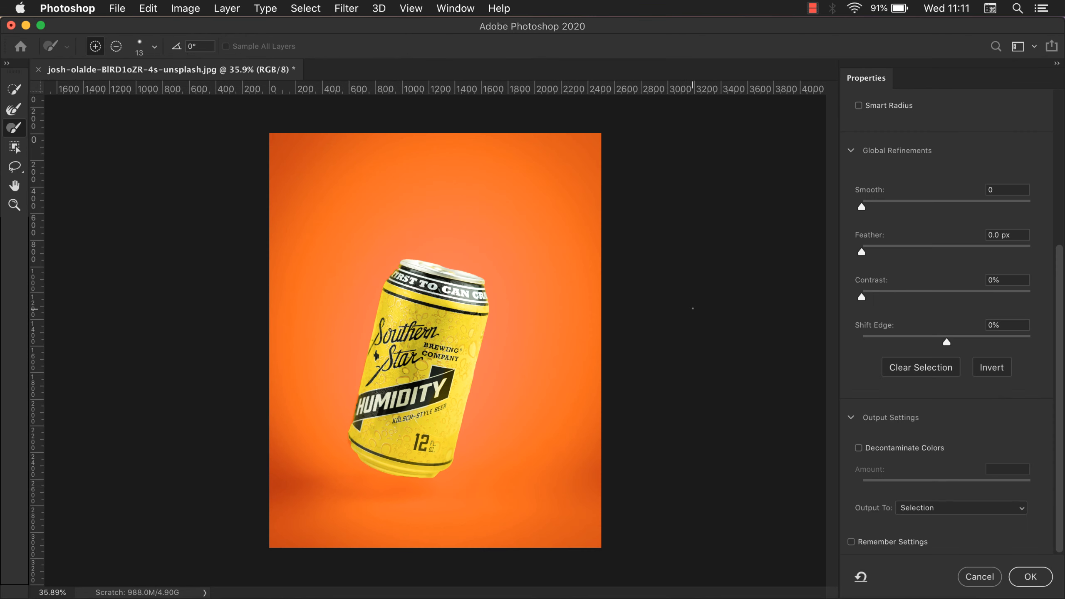
pyautogui.click(949, 506)
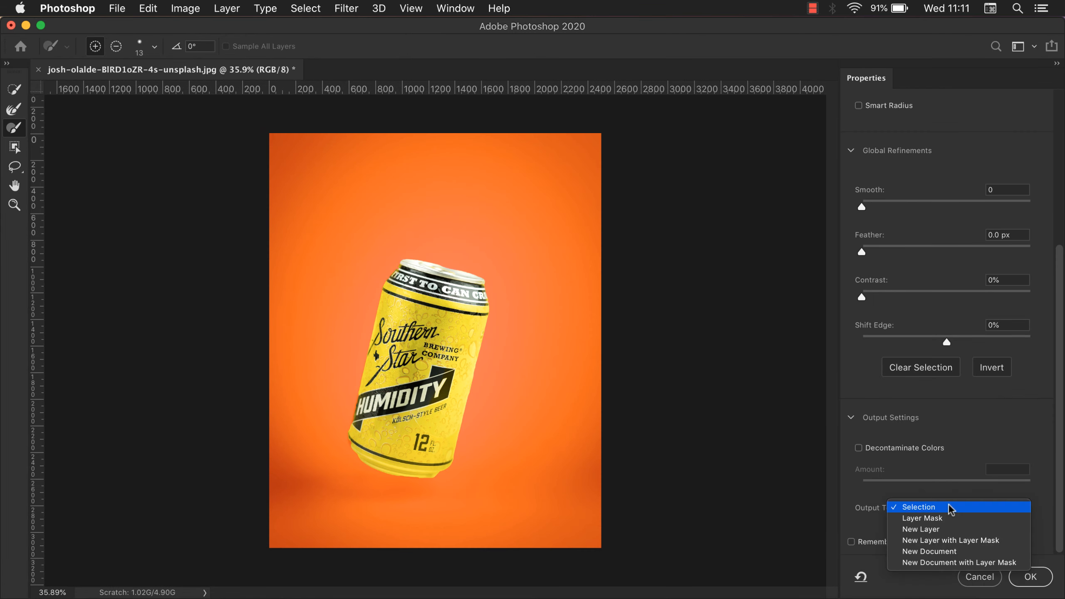
pyautogui.click(966, 541)
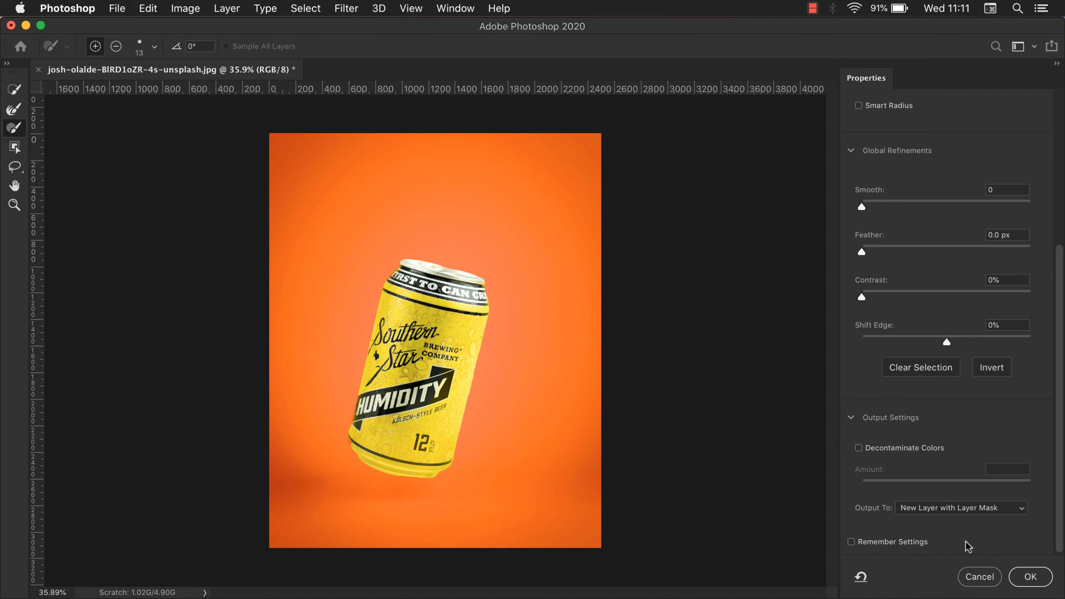
pyautogui.click(1030, 577)
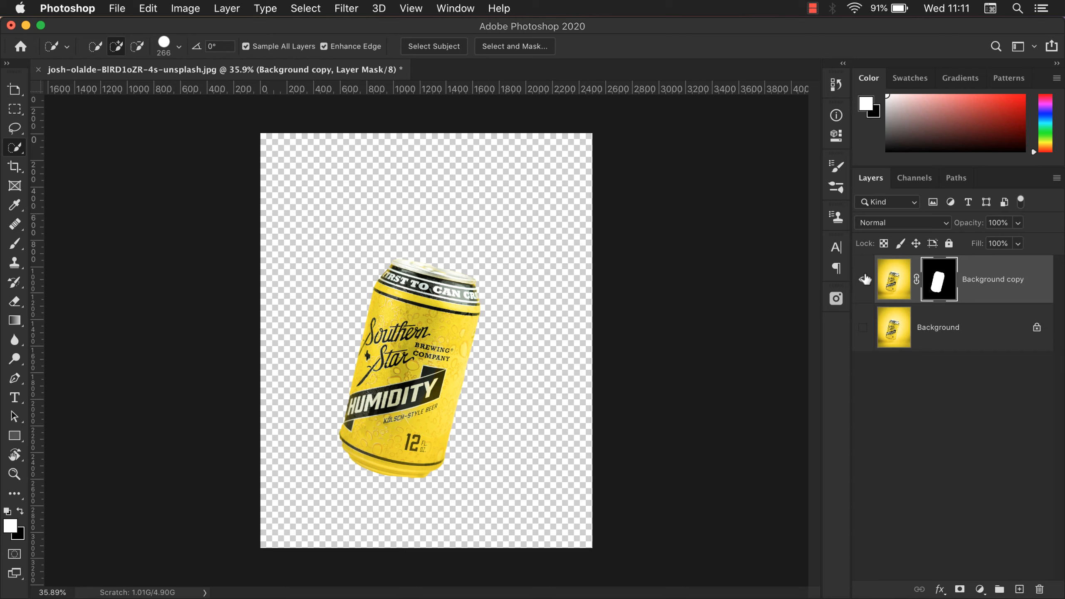
# Check the masked can layer's image and mask, and undo the masked-layer output and the can selection.
pyautogui.click(864, 280)
pyautogui.click(898, 281)
pyautogui.click(925, 280)
pyautogui.press('super+z')
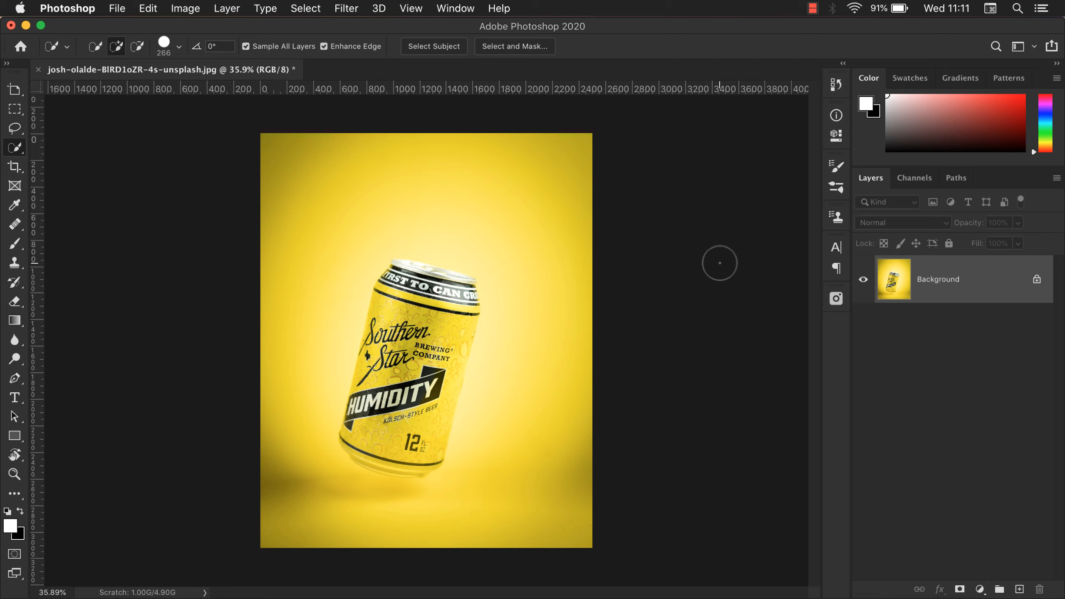
# View the Crop tool's variants and switch to the Frame tool.
pyautogui.click(15, 166)
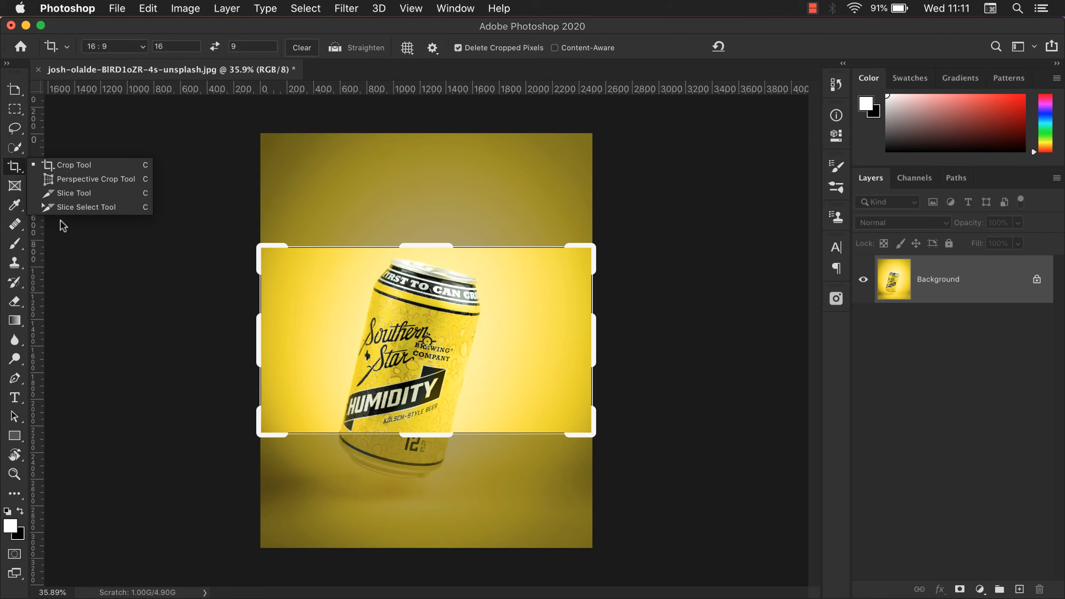
pyautogui.click(15, 186)
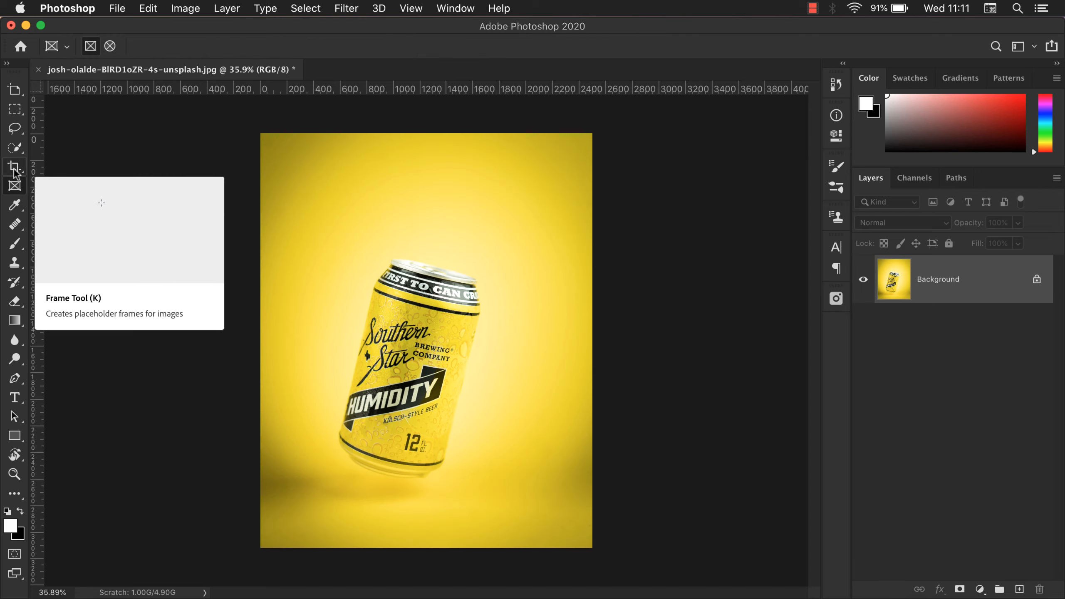